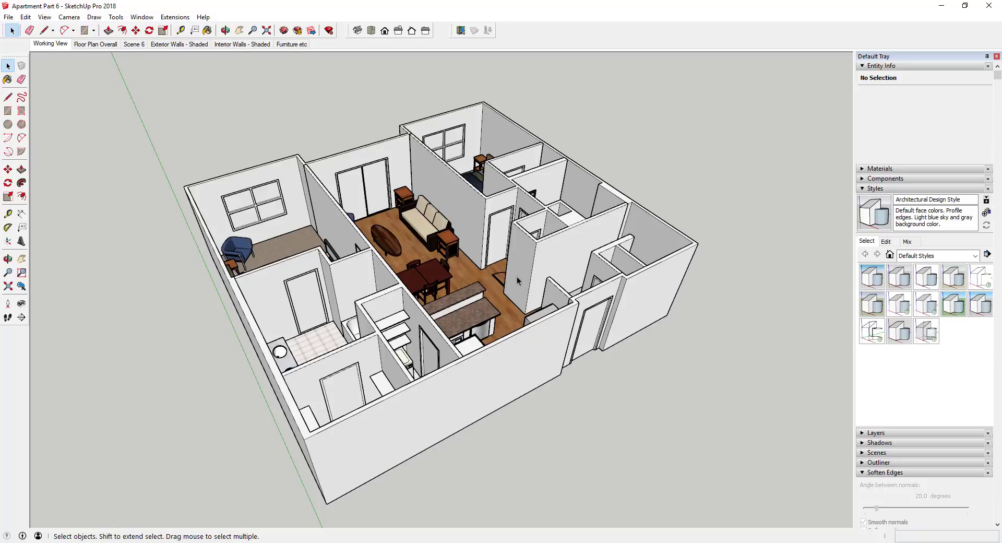
# Place a section plane across the kitchen between the appliances and the island, parallel to the appliance wall and facing it.
pyautogui.moveTo(576, 270); pyautogui.dragTo(381, 234, button='middle')
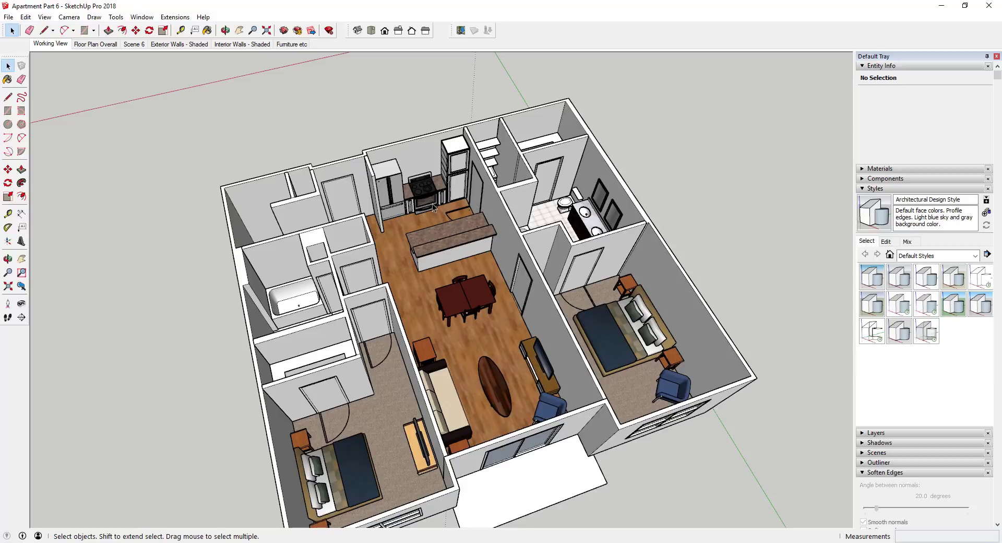
pyautogui.moveTo(436, 204)
pyautogui.mouseDown(button='middle')
pyautogui.moveTo(449, 205)
pyautogui.moveTo(432, 211)
pyautogui.mouseUp(button='middle')
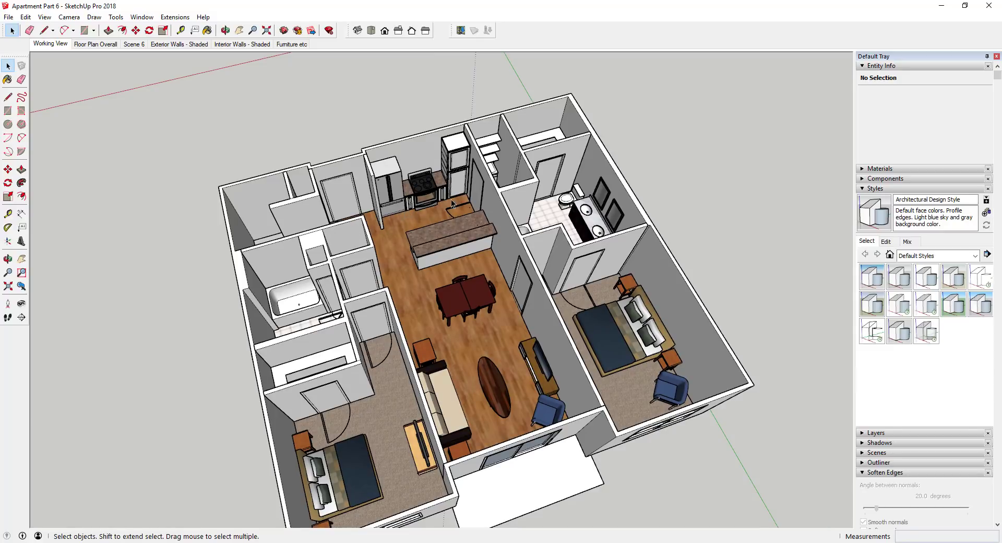
pyautogui.click(23, 318)
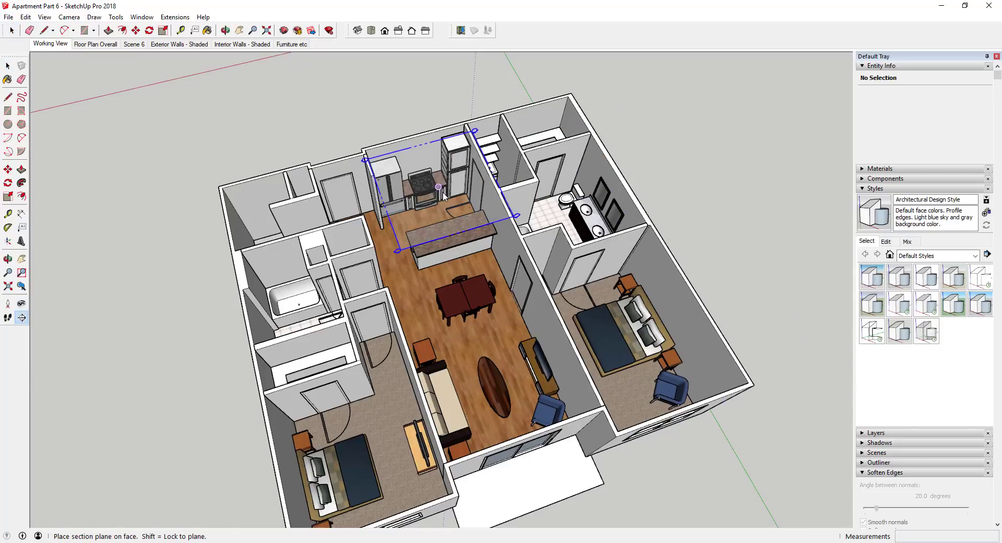
pyautogui.moveTo(444, 197); pyautogui.dragTo(345, 251, button='middle')
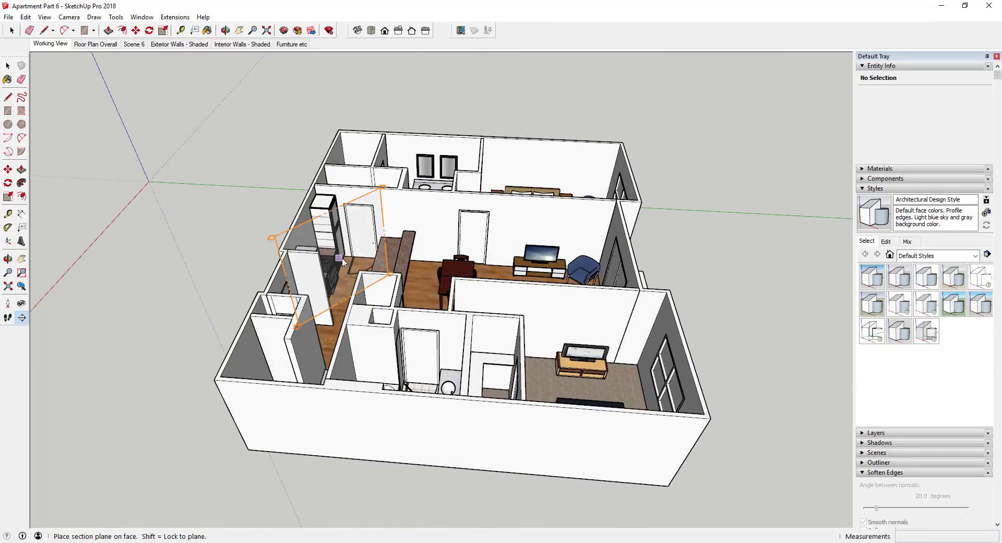
pyautogui.press('shift')
pyautogui.keyDown('shift'); pyautogui.scroll(5, 345, 258); pyautogui.keyUp('shift')
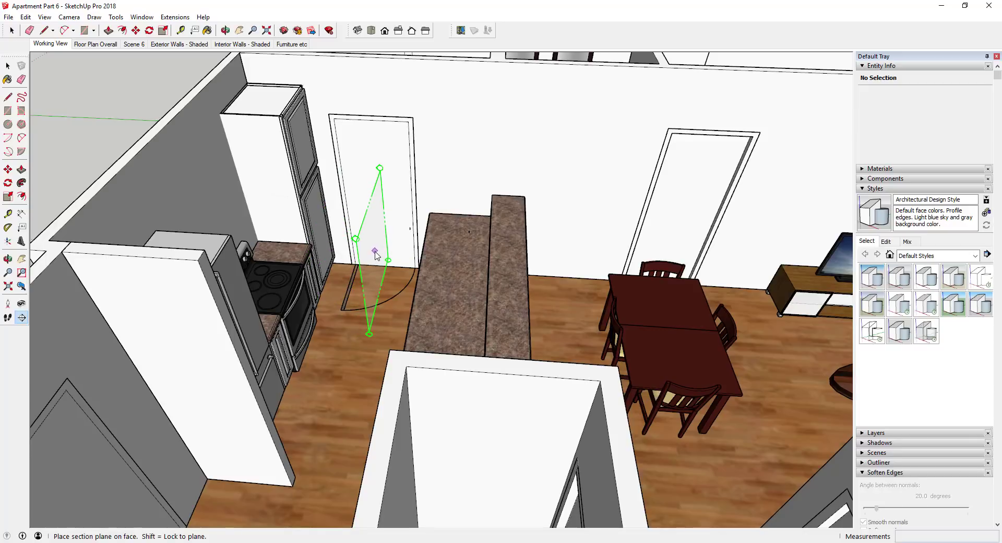
pyautogui.click(375, 252)
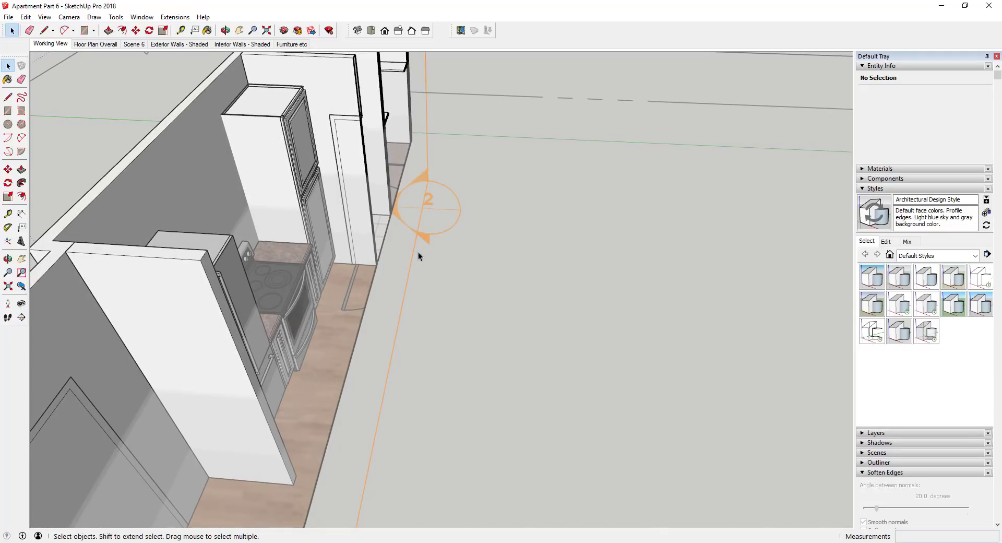
# Examine the section cut through the kitchen and its section plane from farther out.
pyautogui.scroll(-2, 342, 224)
pyautogui.moveTo(342, 223); pyautogui.dragTo(261, 200, button='middle')
pyautogui.scroll(-4, 263, 193)
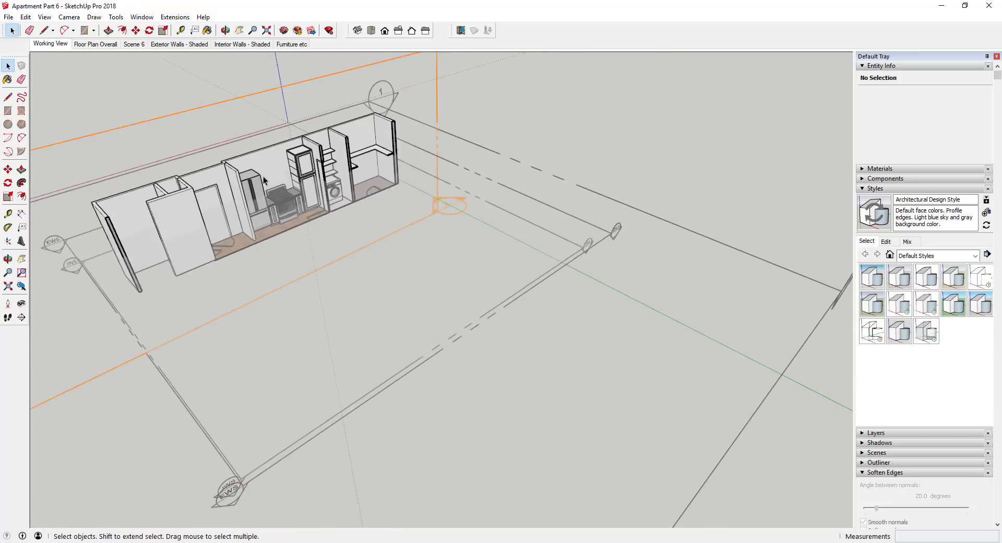
pyautogui.scroll(3, 263, 176)
pyautogui.scroll(-4, 387, 166)
pyautogui.scroll(1, 366, 157)
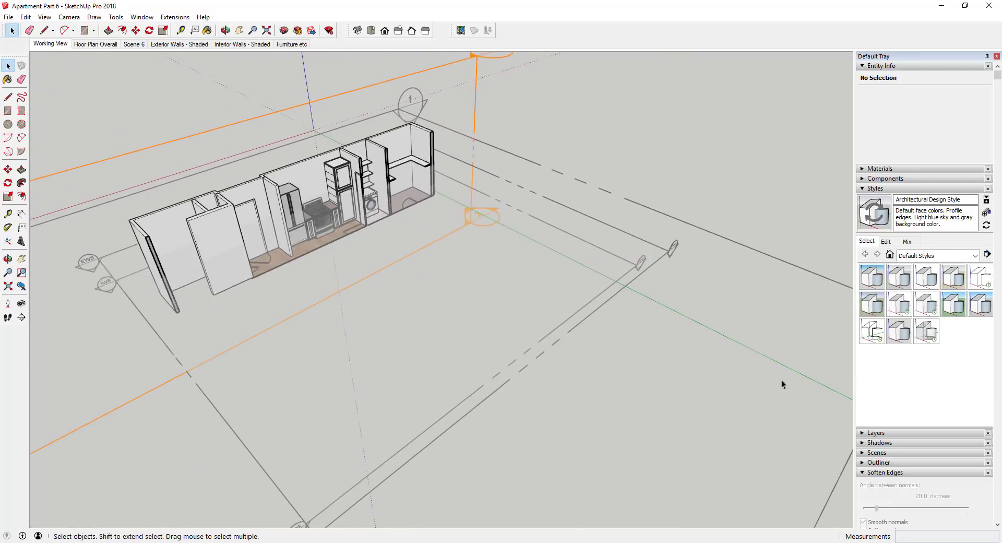
pyautogui.scroll(-2, 333, 272)
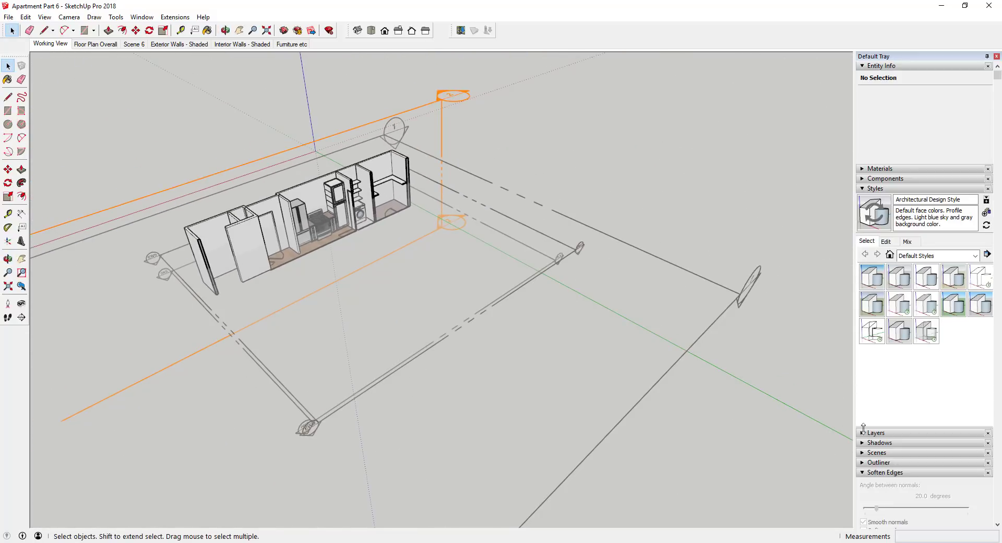
# Show the Outliner's object list and select the new section plane, Section 2, in it.
pyautogui.scroll(-2, 870, 463)
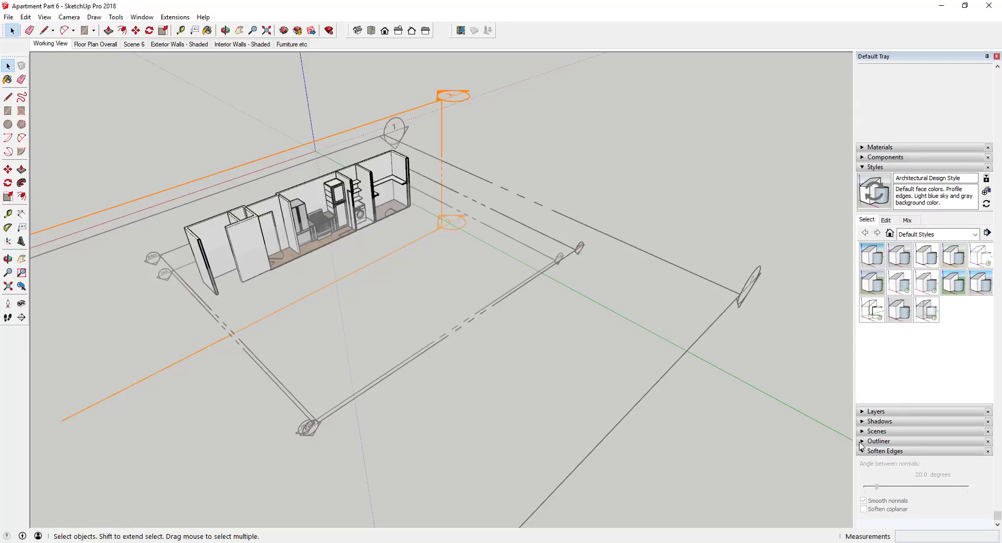
pyautogui.click(861, 441)
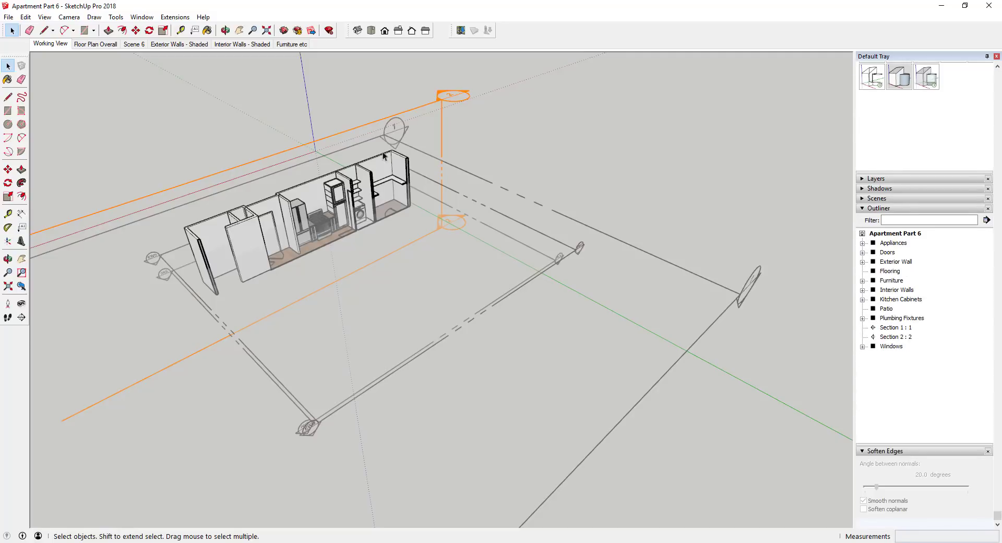
pyautogui.click(904, 338)
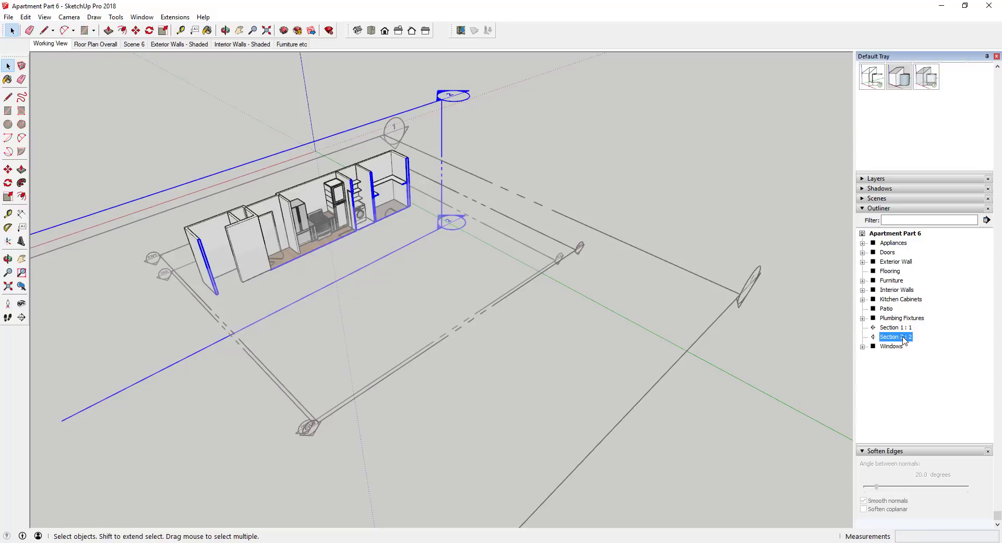
pyautogui.rightClick(896, 339)
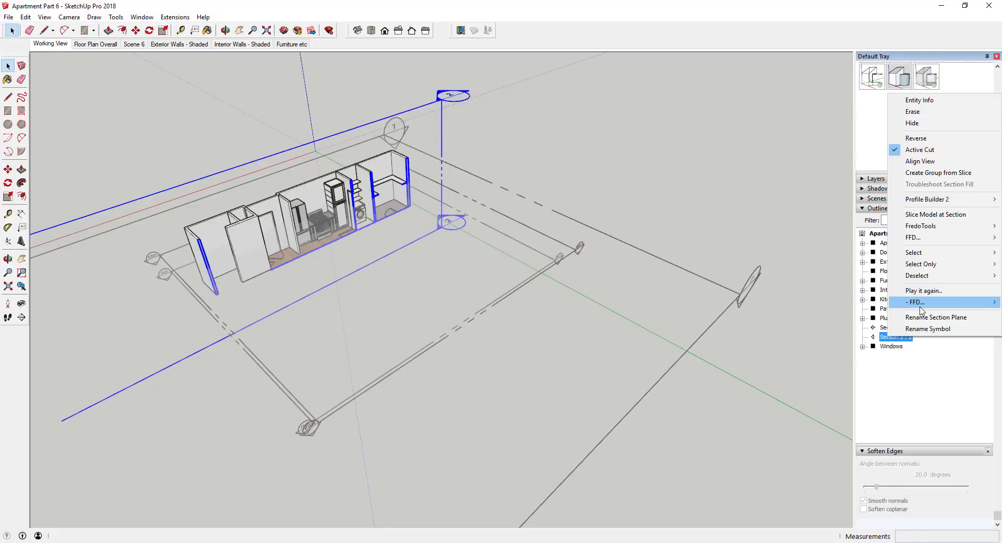
pyautogui.click(934, 329)
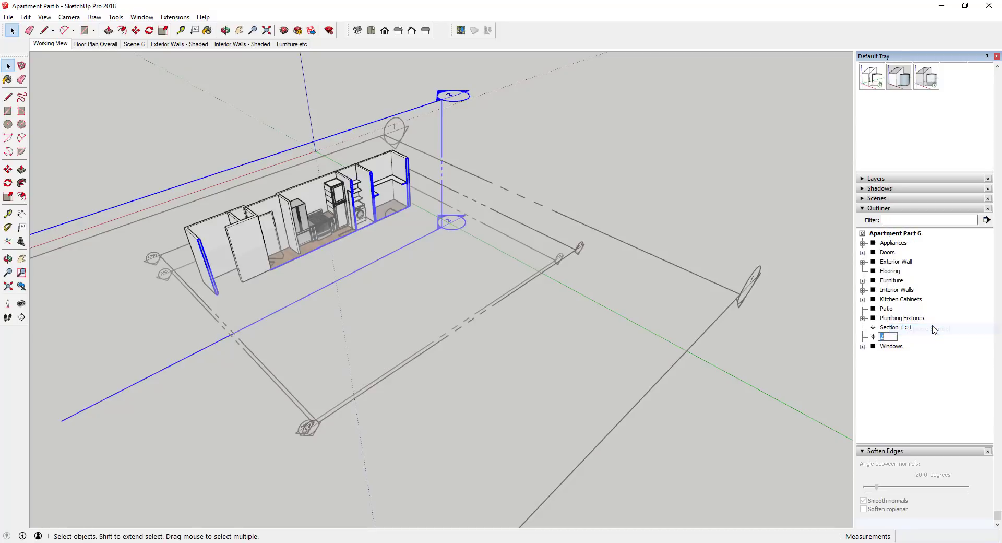
pyautogui.press('Escape')
# Rename the selected section plane as Kitchen Elevation 1.
pyautogui.rightClick(898, 339)
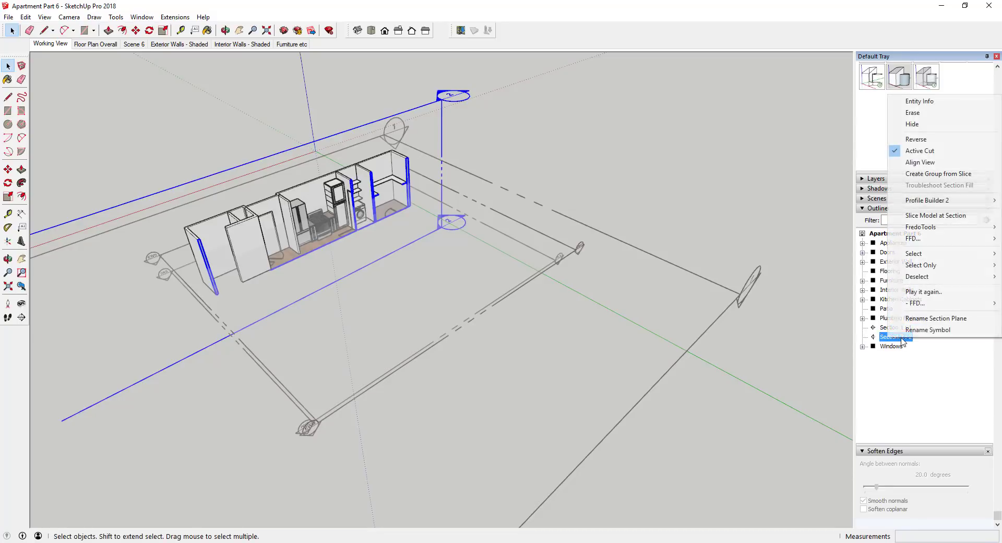
pyautogui.click(934, 319)
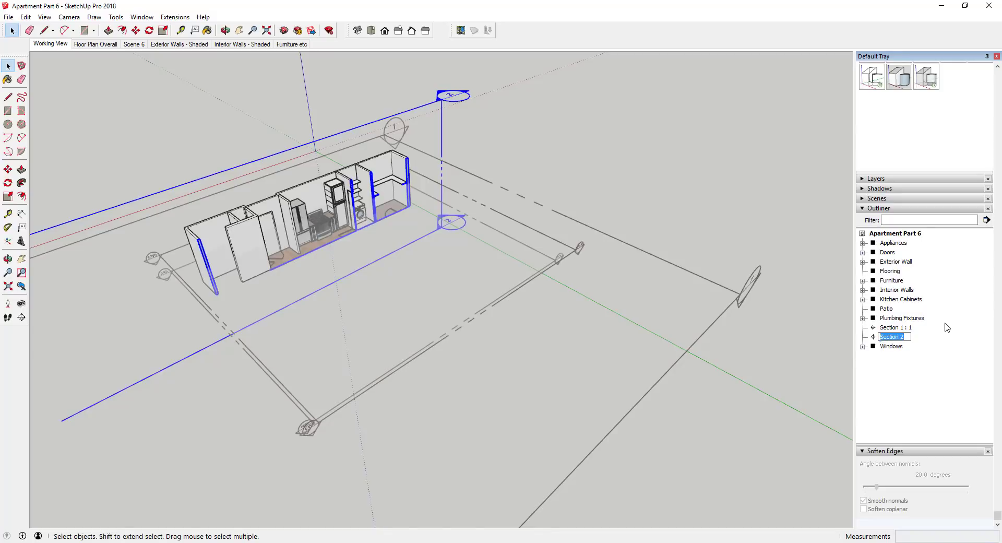
pyautogui.write('Kitchen Elevation 1')
pyautogui.press('Return')
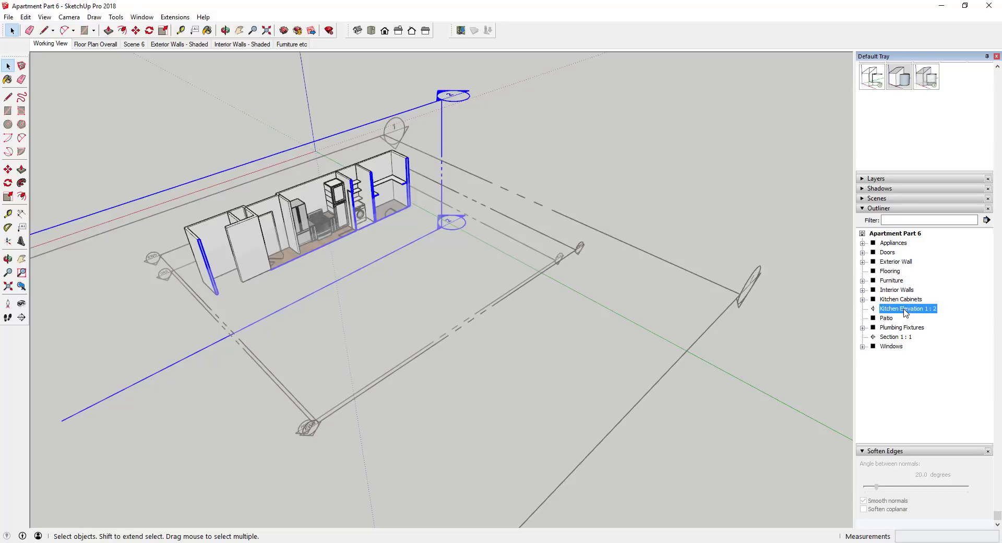
# Change the symbol of the Kitchen Elevation 1 section plane to A2.
pyautogui.rightClick(905, 313)
pyautogui.click(918, 308)
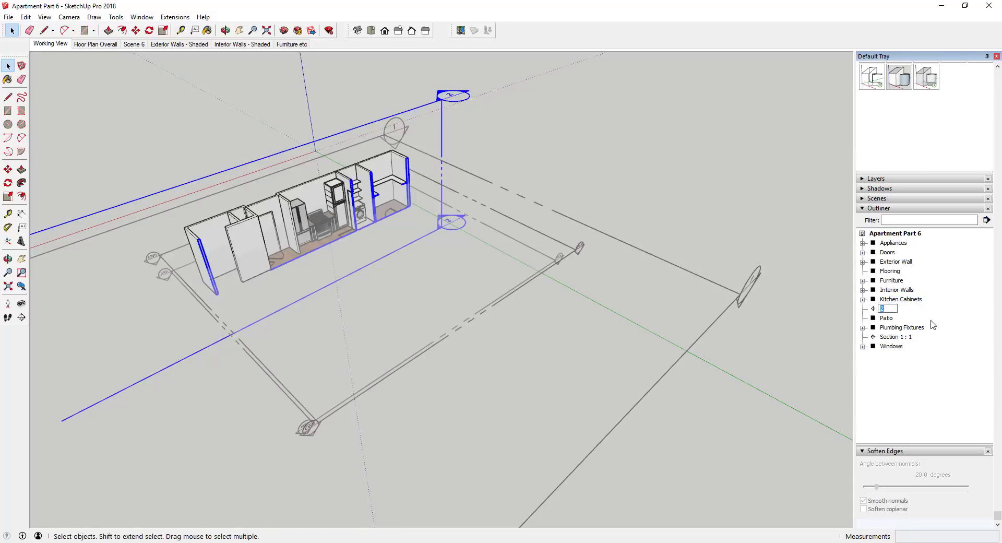
pyautogui.write('A2')
pyautogui.press('Return')
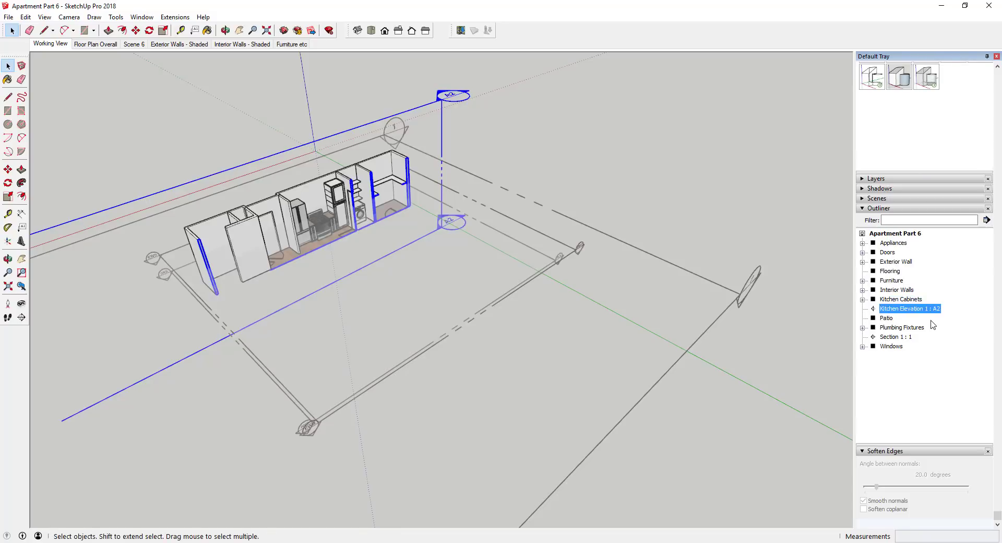
# Try the standard Front and Right views, and settle on the Back view to face the kitchen elevation.
pyautogui.scroll(6, 445, 143)
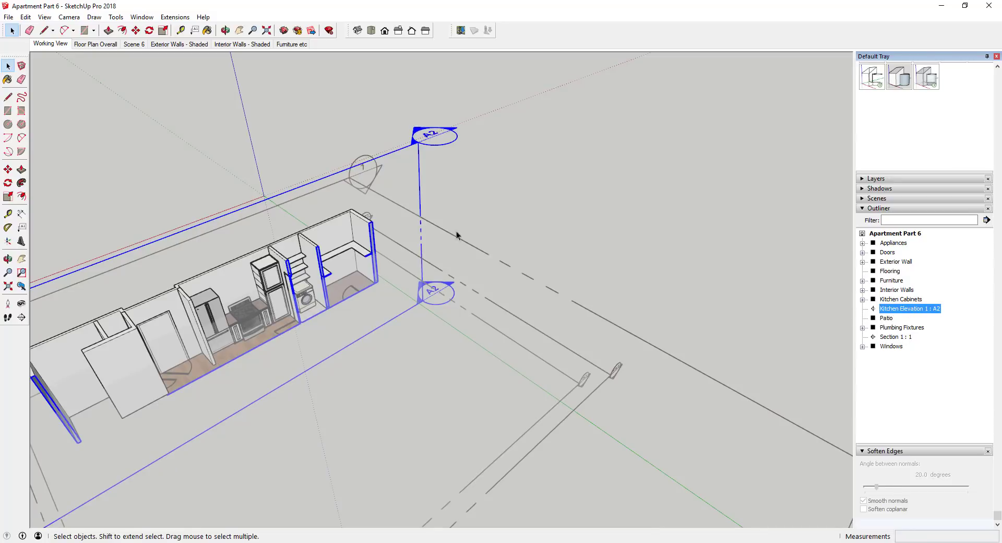
pyautogui.scroll(-1, 423, 286)
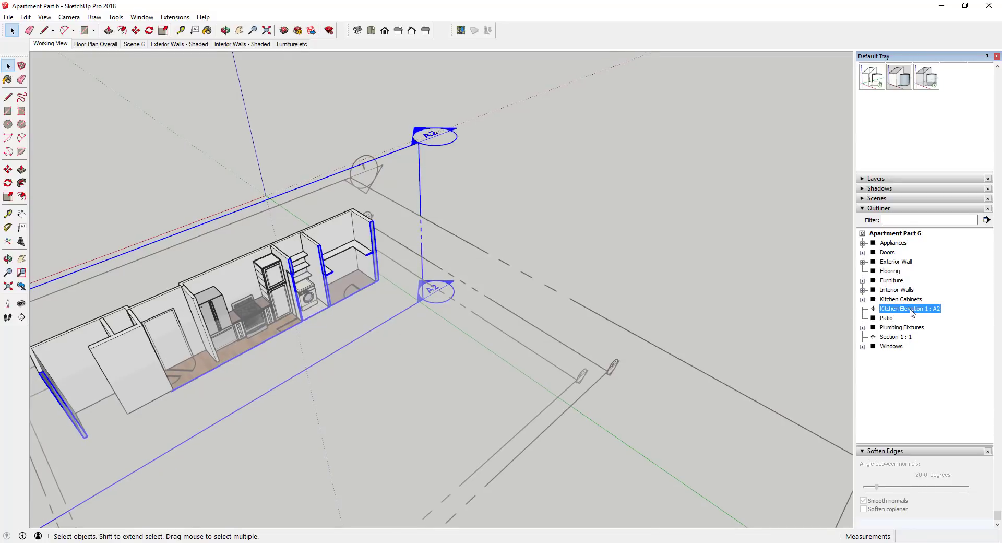
pyautogui.moveTo(360, 315); pyautogui.dragTo(336, 238, button='middle')
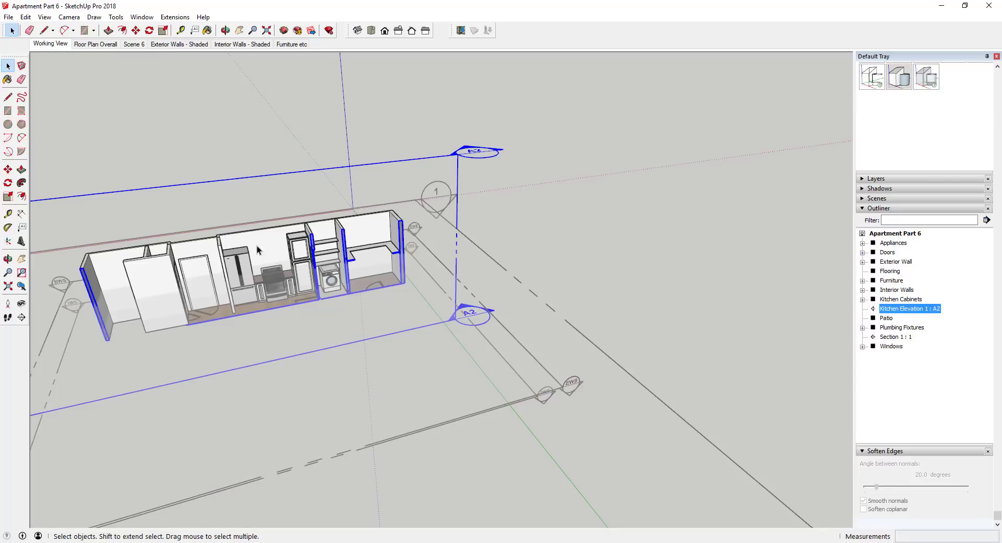
pyautogui.click(384, 31)
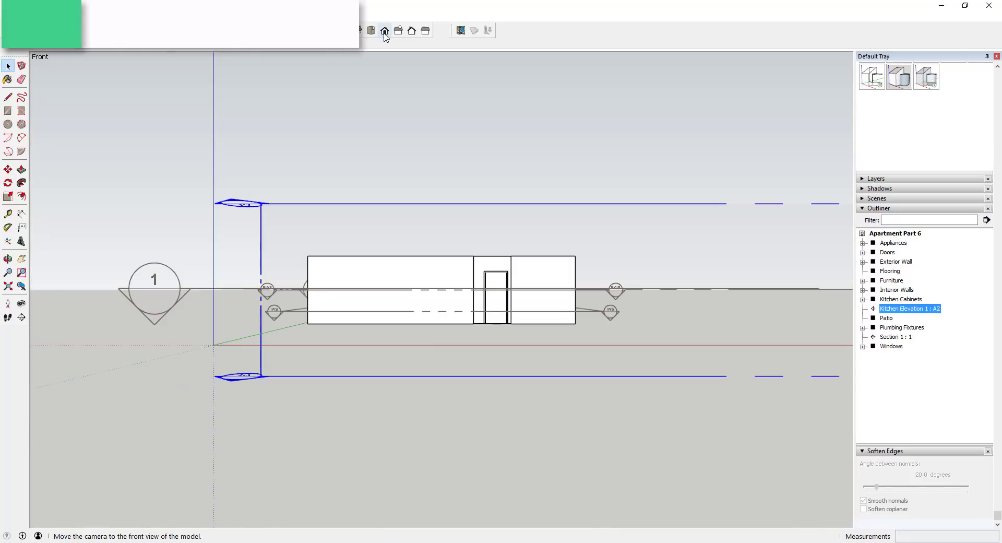
pyautogui.click(398, 30)
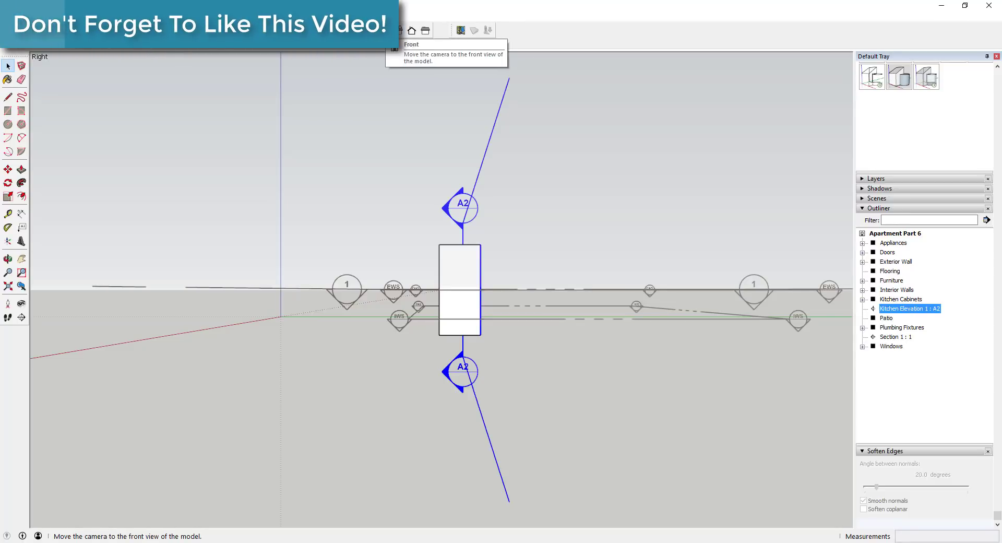
pyautogui.click(411, 30)
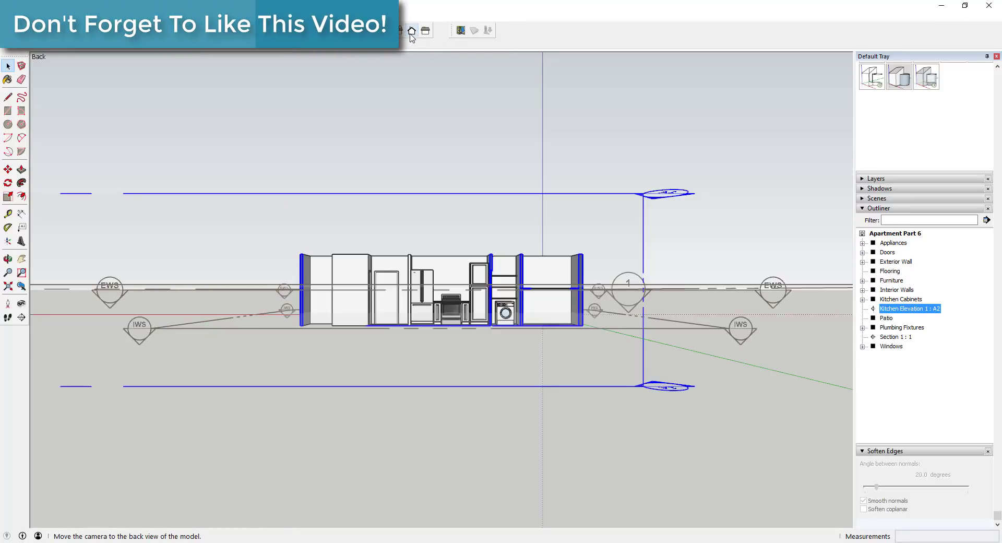
pyautogui.scroll(5, 503, 277)
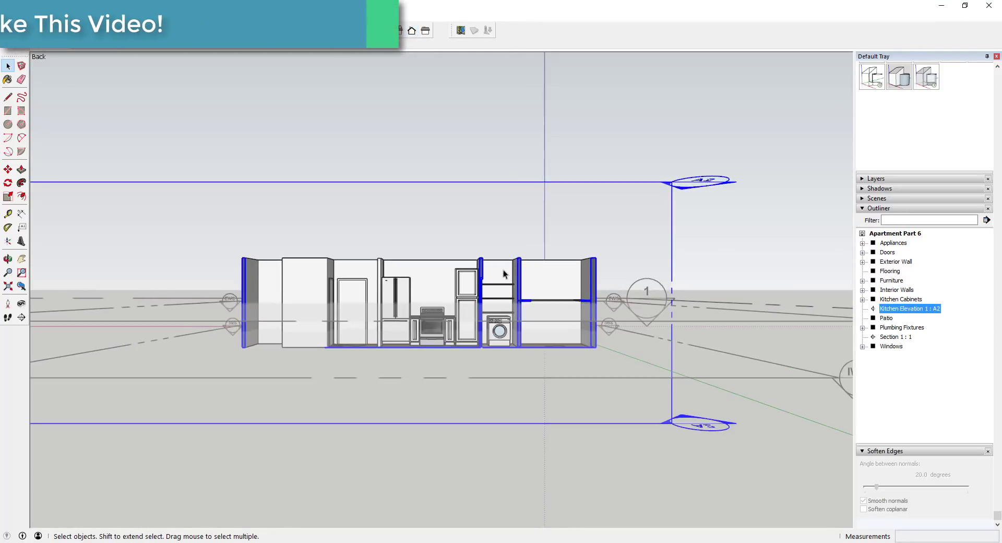
# Switch the camera from perspective to parallel projection for a flat kitchen elevation.
pyautogui.click(51, 18)
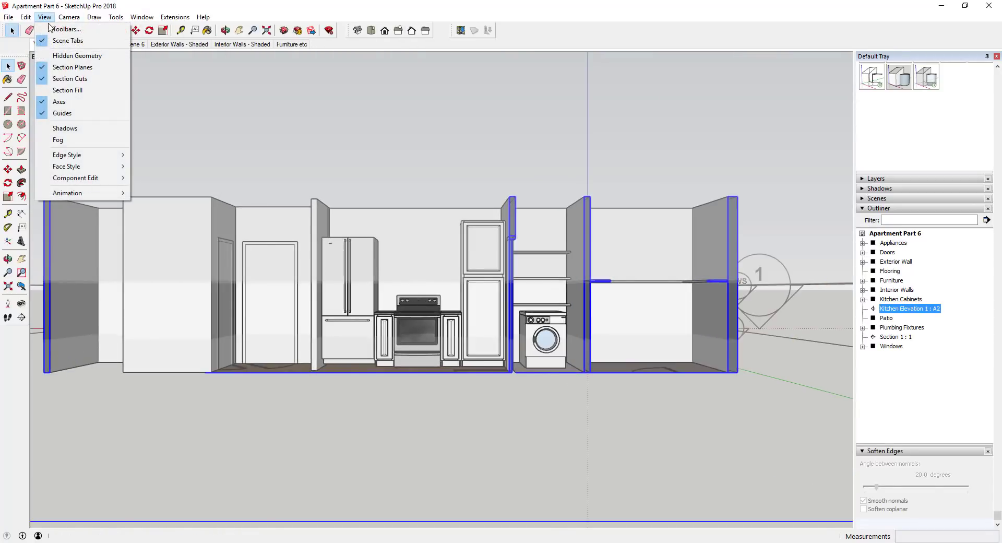
pyautogui.click(25, 18)
pyautogui.click(70, 17)
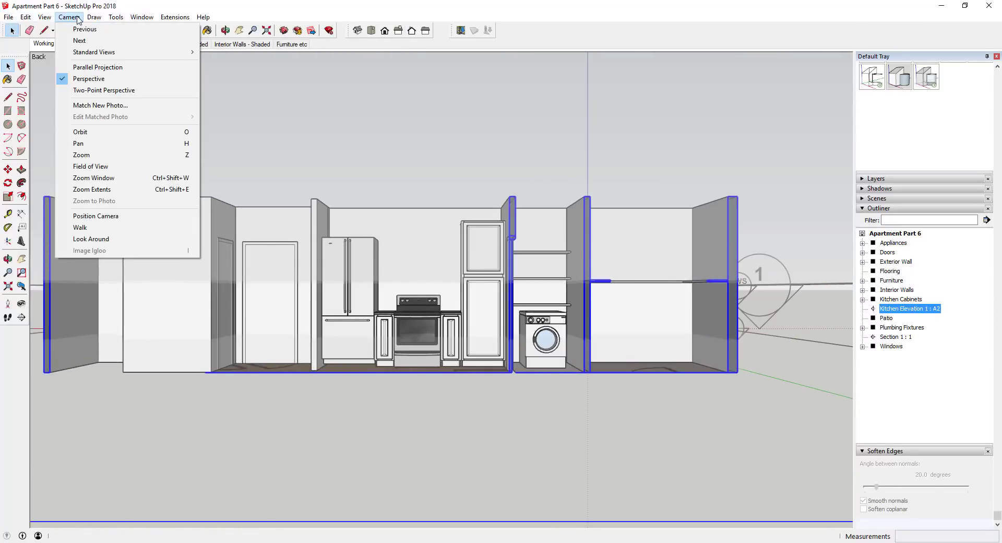
pyautogui.click(93, 66)
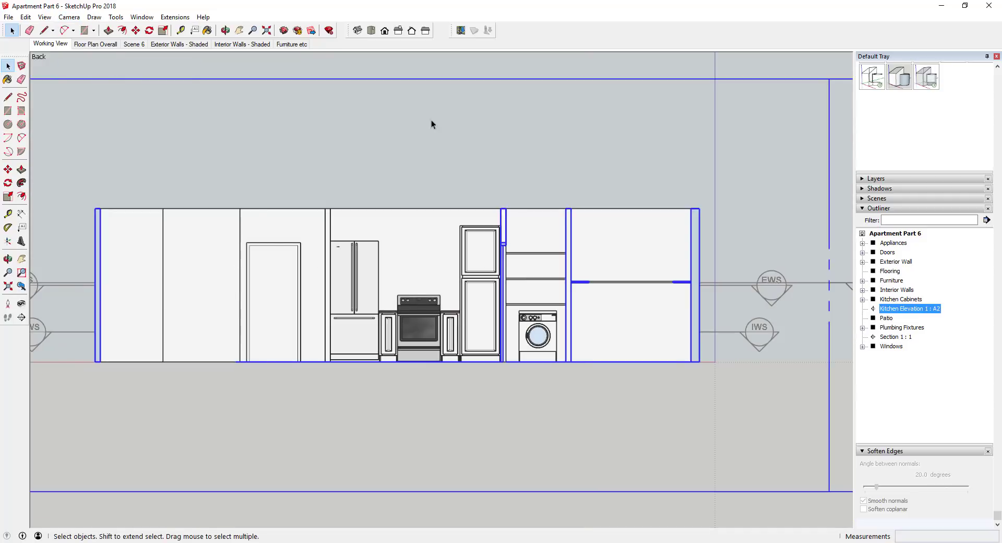
# Turn off the display of section planes while keeping the section cut active.
pyautogui.click(45, 17)
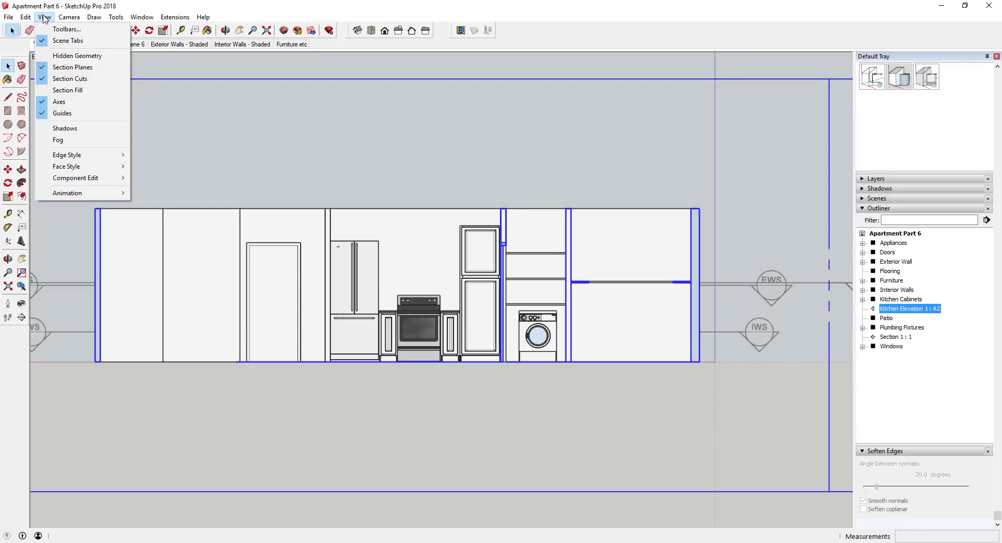
pyautogui.click(65, 68)
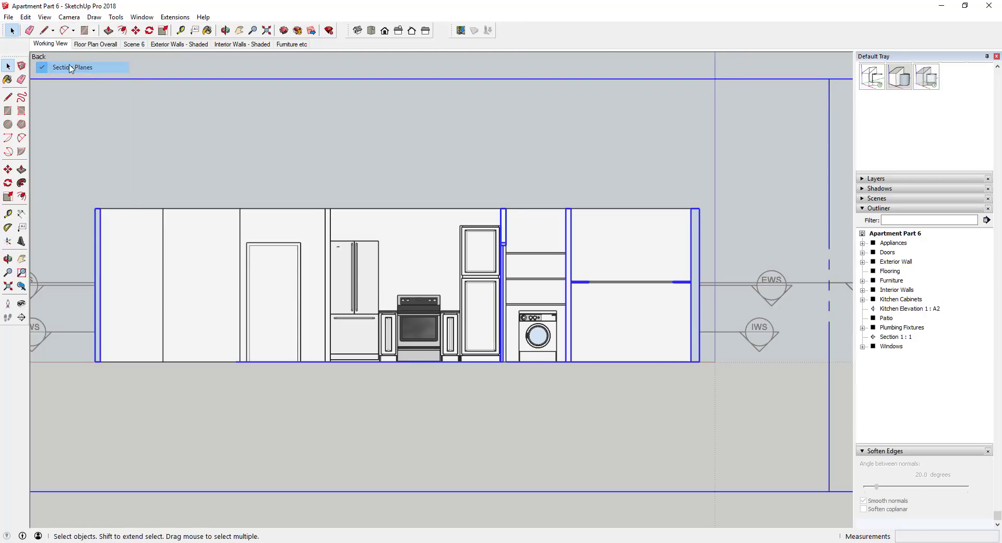
pyautogui.scroll(1, 235, 221)
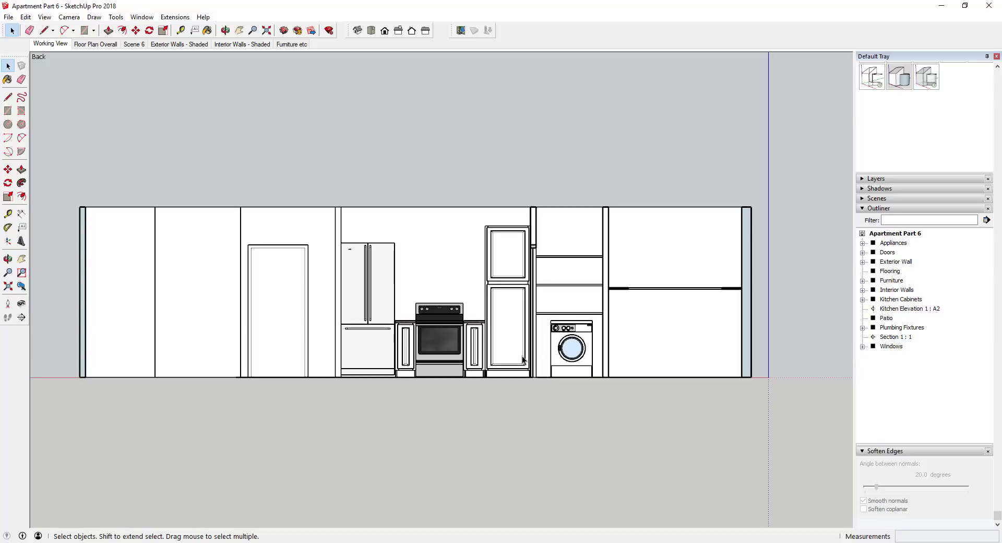
# Add a new scene of the kitchen elevation after the Working View scene and show the Scenes list.
pyautogui.rightClick(59, 46)
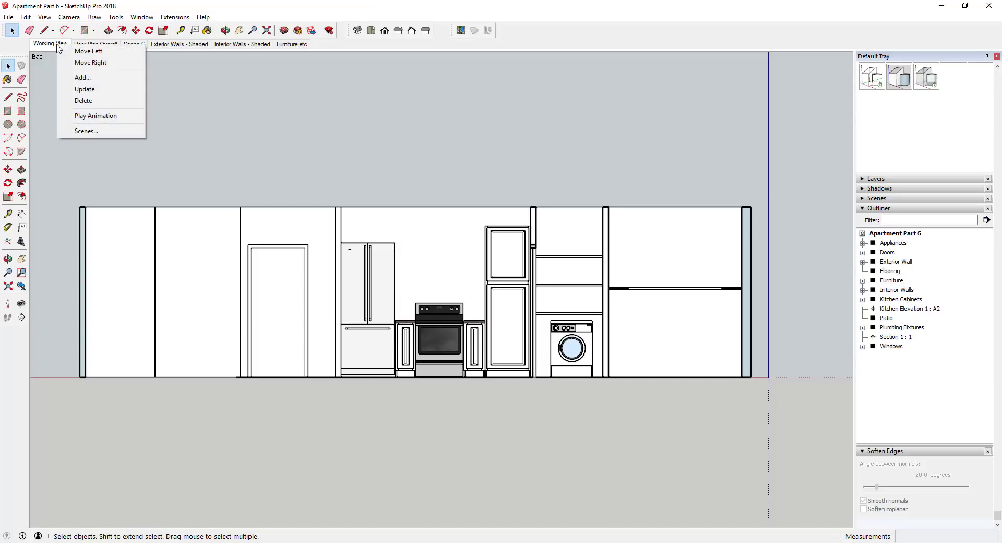
pyautogui.click(80, 77)
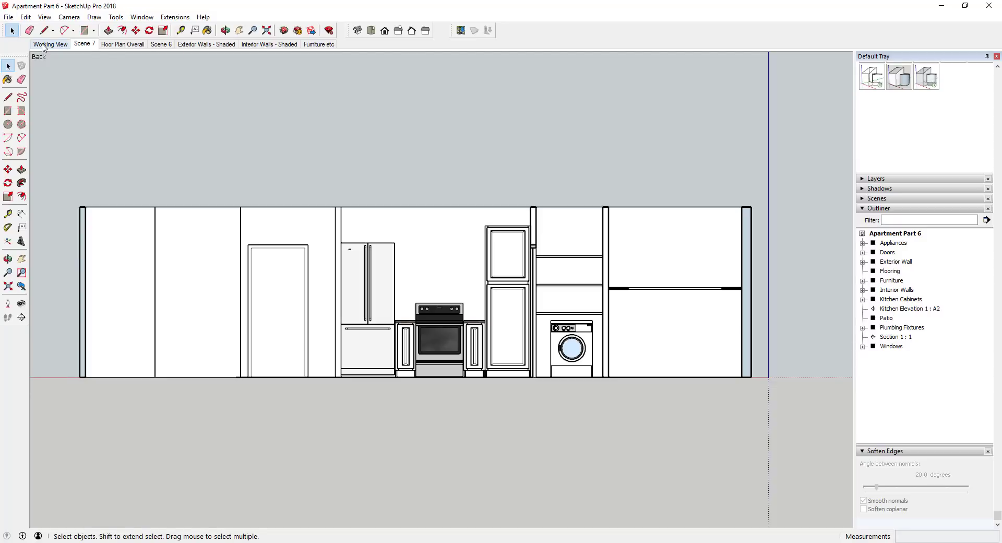
pyautogui.click(869, 199)
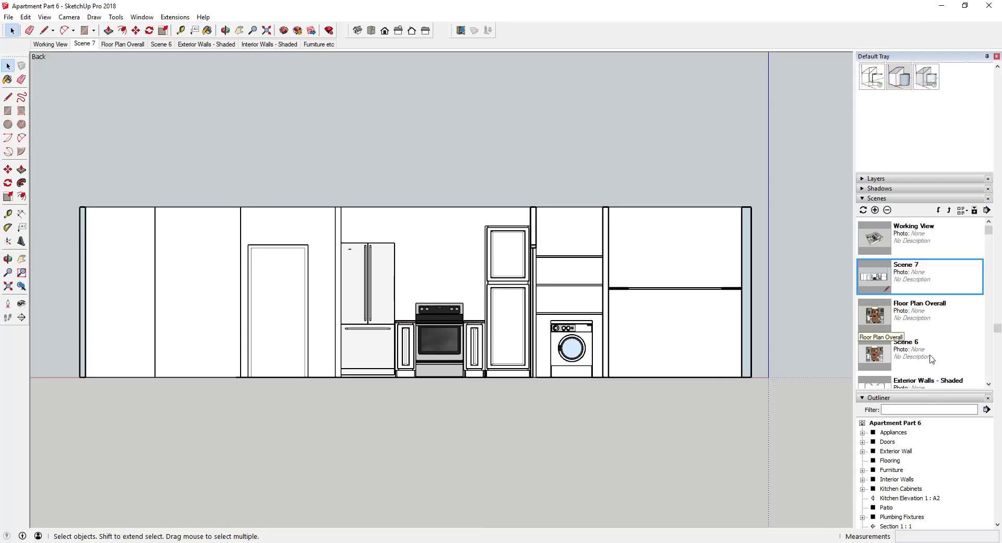
# Enlarge the Scenes list, show the scene details, and rename the new elevation scene as Interior Kitchen Elevation.
pyautogui.moveTo(926, 391); pyautogui.dragTo(920, 503)
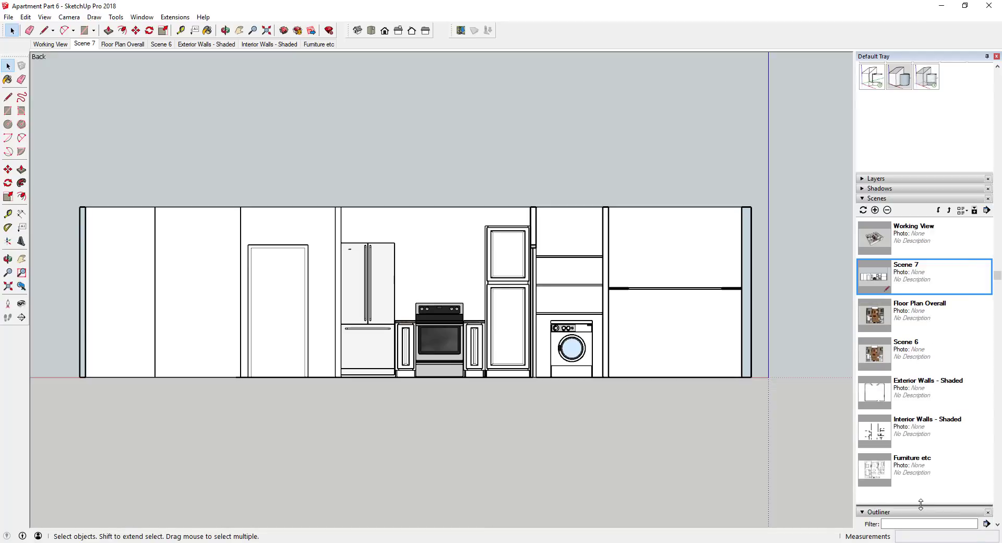
pyautogui.click(963, 211)
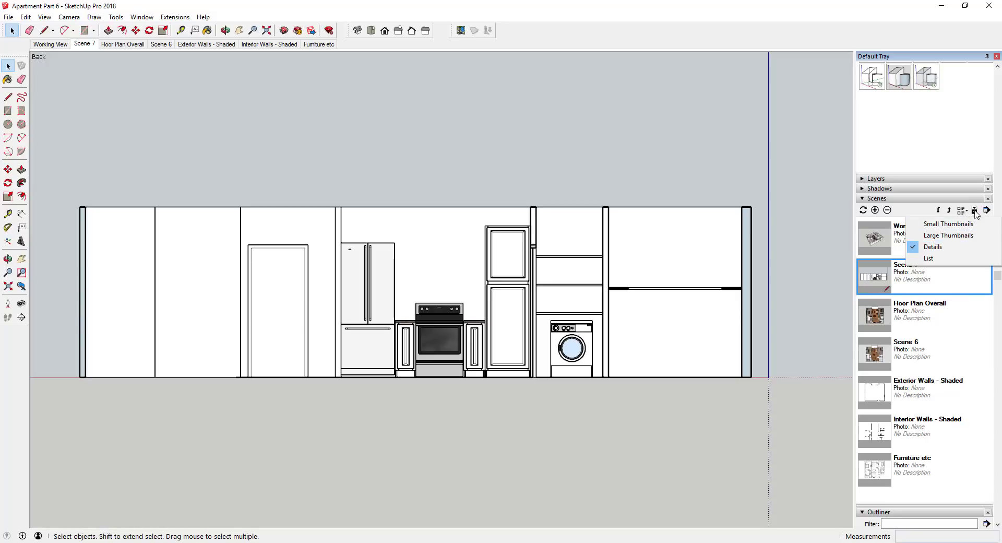
pyautogui.click(975, 211)
pyautogui.click(974, 210)
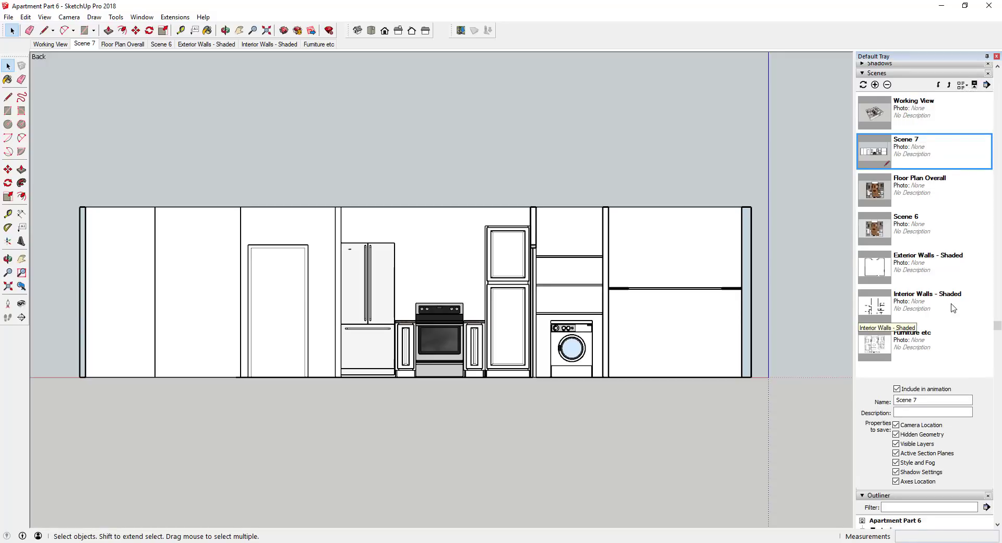
pyautogui.click(929, 400)
pyautogui.write('In')
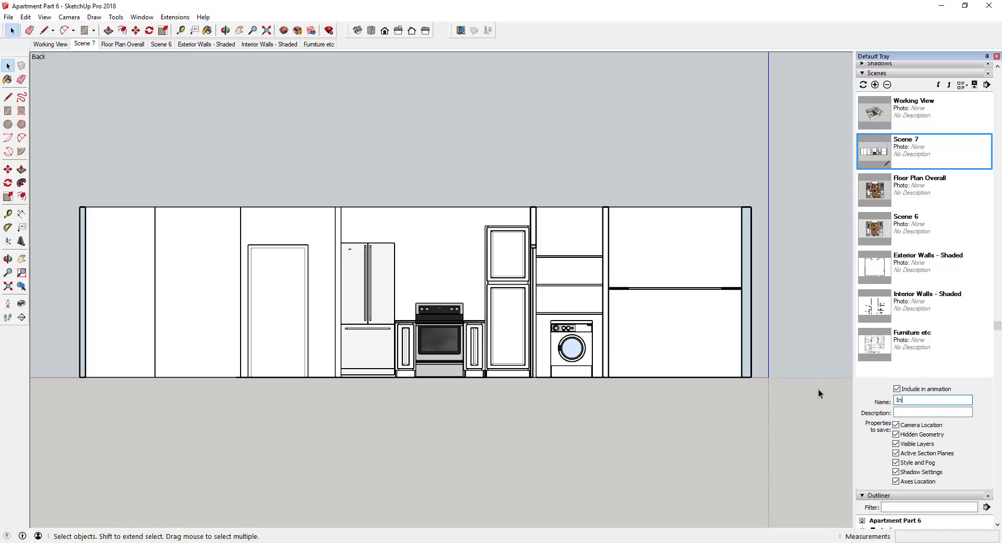
pyautogui.write('terior Kitchen Elevation')
pyautogui.press('Return')
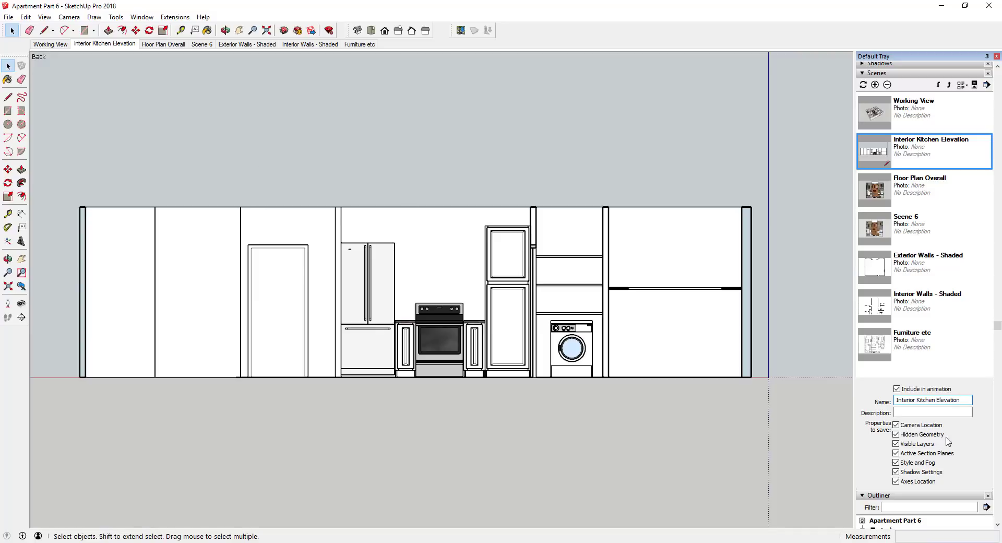
pyautogui.click(923, 415)
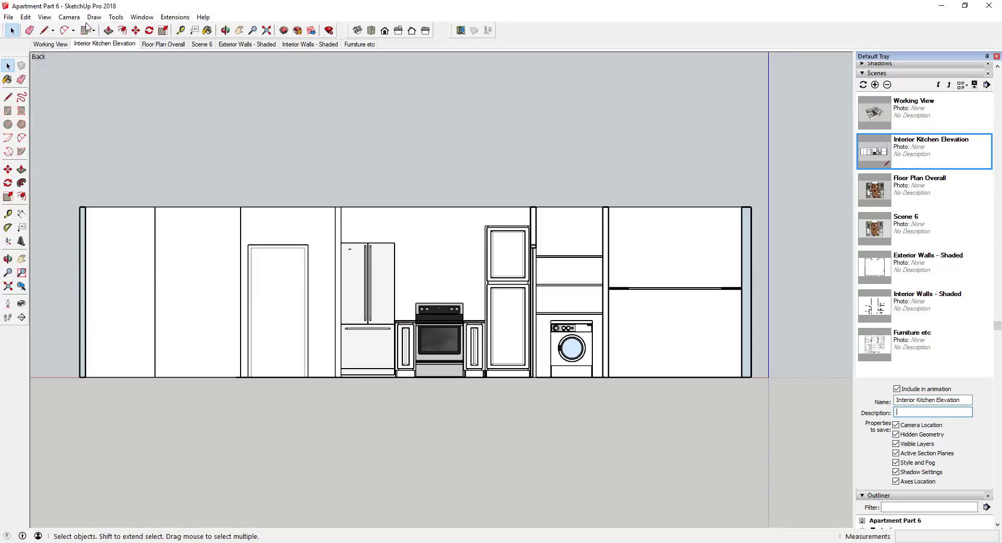
# Return to the Working View scene and look down at the kitchen from the living area side.
pyautogui.click(50, 44)
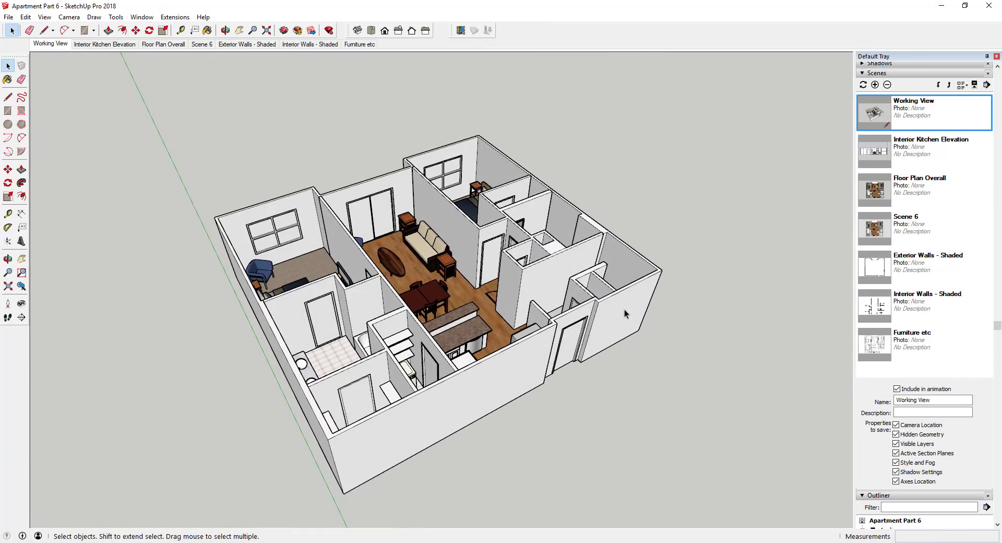
pyautogui.moveTo(624, 313); pyautogui.dragTo(541, 296, button='middle')
pyautogui.moveTo(226, 338); pyautogui.dragTo(236, 282, button='middle')
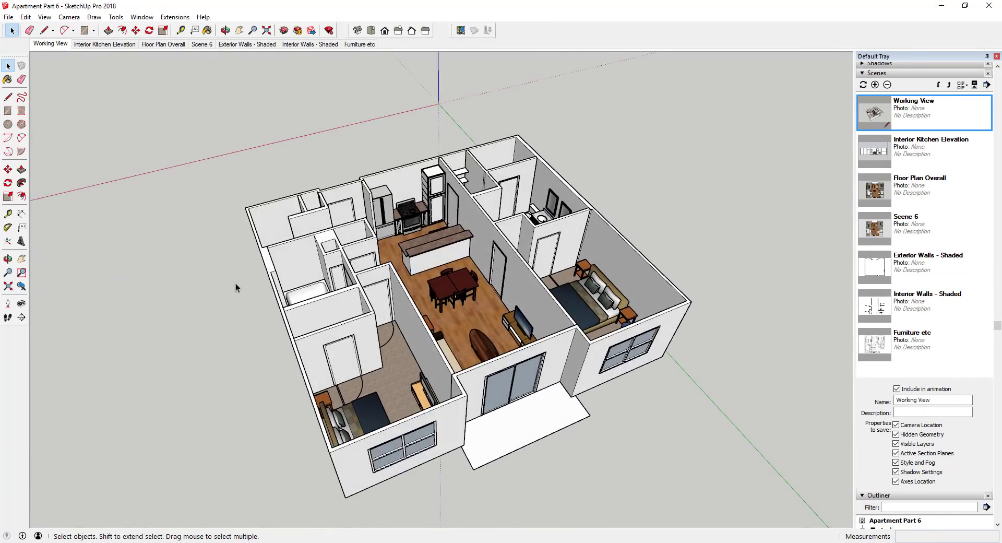
pyautogui.scroll(5, 440, 215)
pyautogui.moveTo(445, 261); pyautogui.dragTo(416, 251, button='middle')
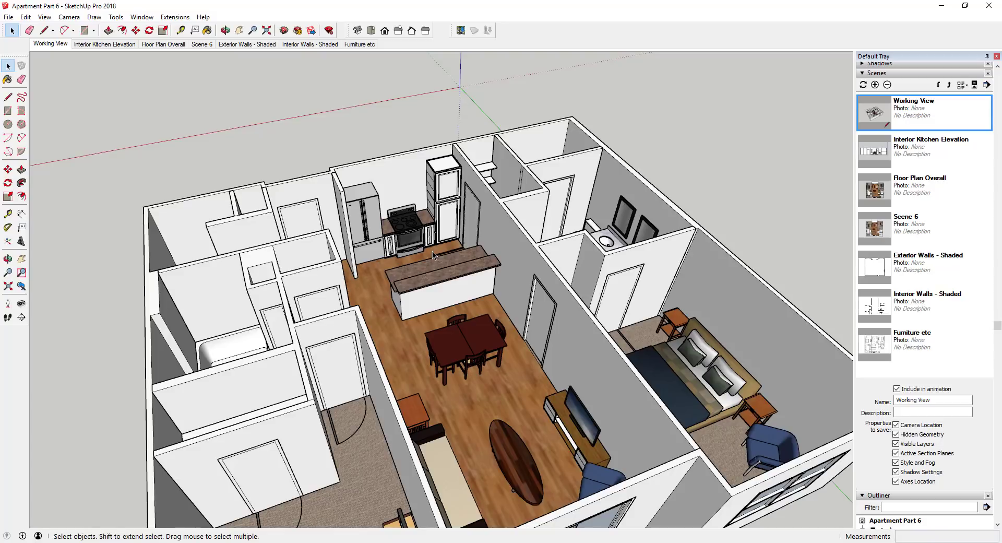
pyautogui.scroll(3, 432, 251)
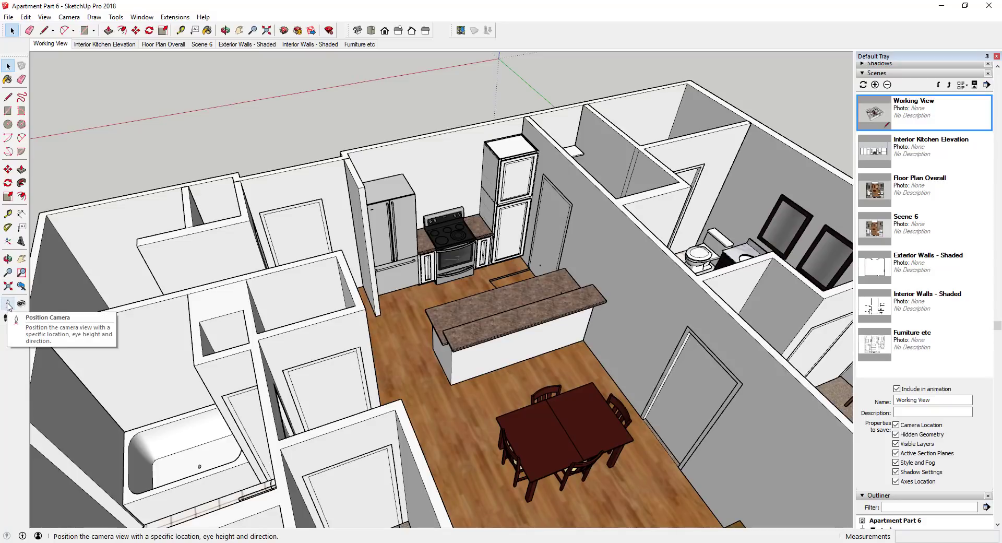
# Position the camera on the living area floor aimed at the tall kitchen cabinet, at 5' 6" eye height, and turn it toward the kitchen.
pyautogui.click(7, 306)
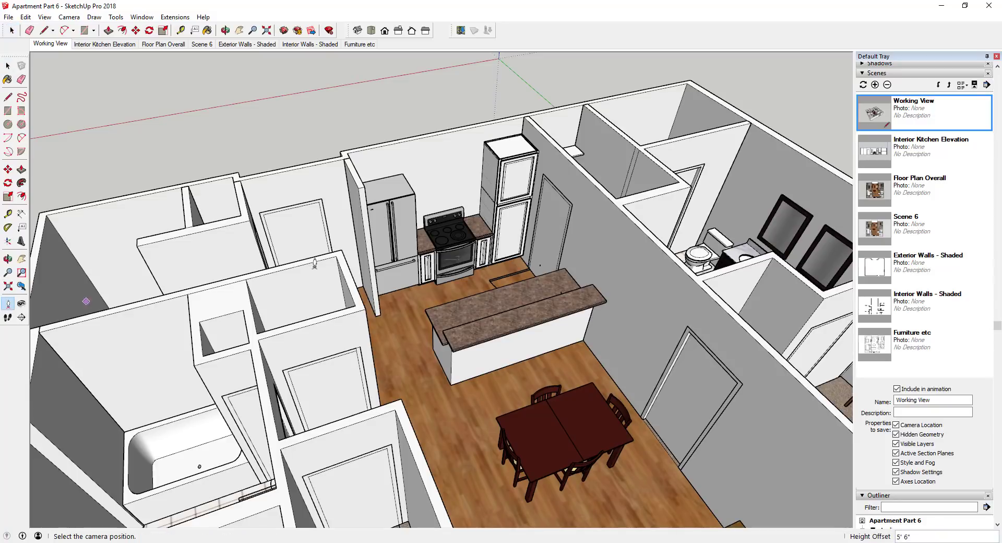
pyautogui.scroll(-3, 483, 257)
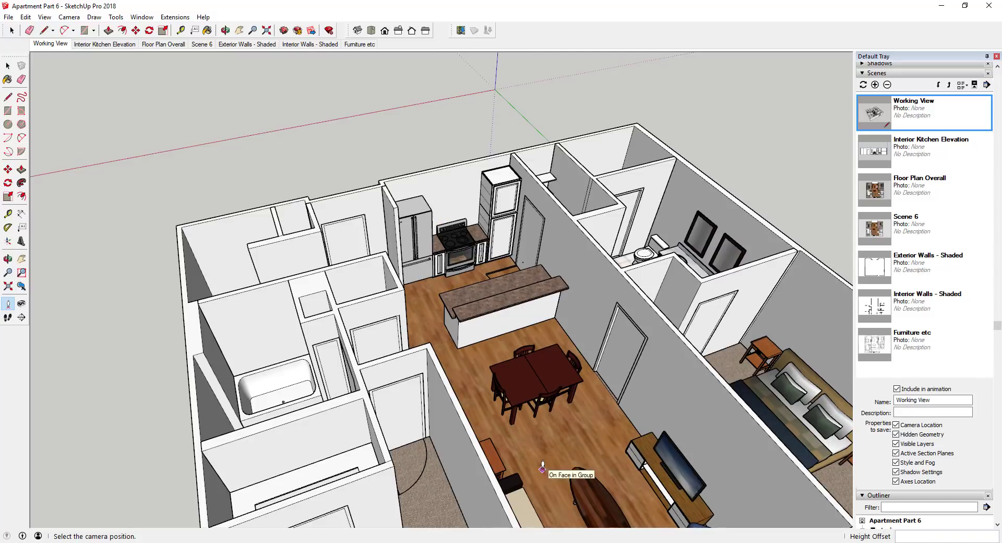
pyautogui.moveTo(541, 467); pyautogui.dragTo(521, 178)
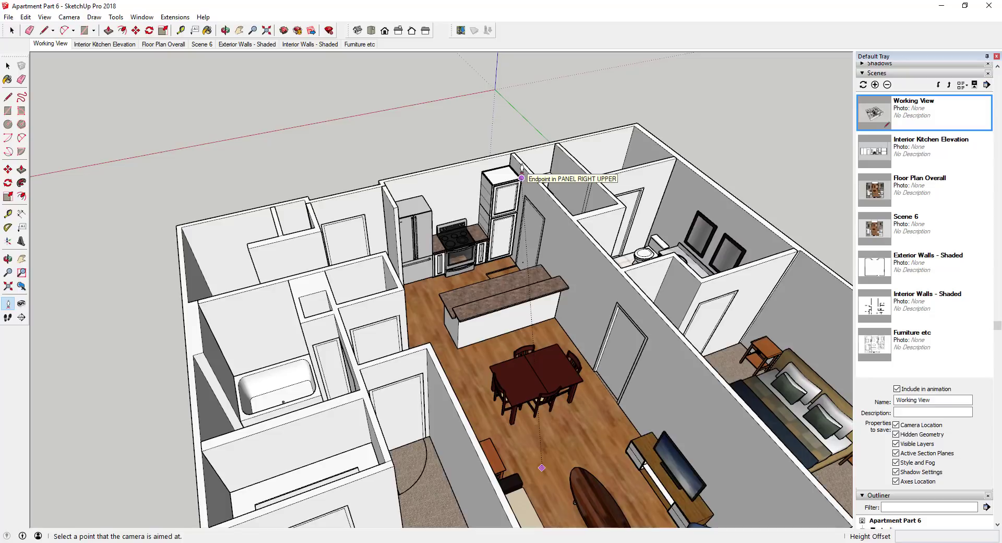
pyautogui.moveTo(521, 177)
pyautogui.mouseDown()
pyautogui.moveTo(556, 380)
pyautogui.moveTo(542, 464)
pyautogui.moveTo(525, 360)
pyautogui.moveTo(521, 172)
pyautogui.mouseUp()
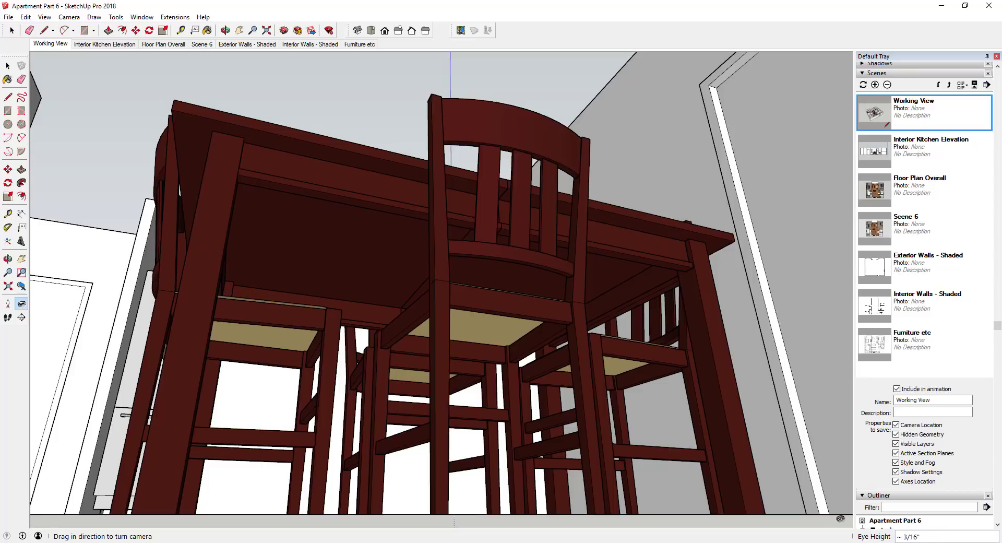
pyautogui.press('Return')
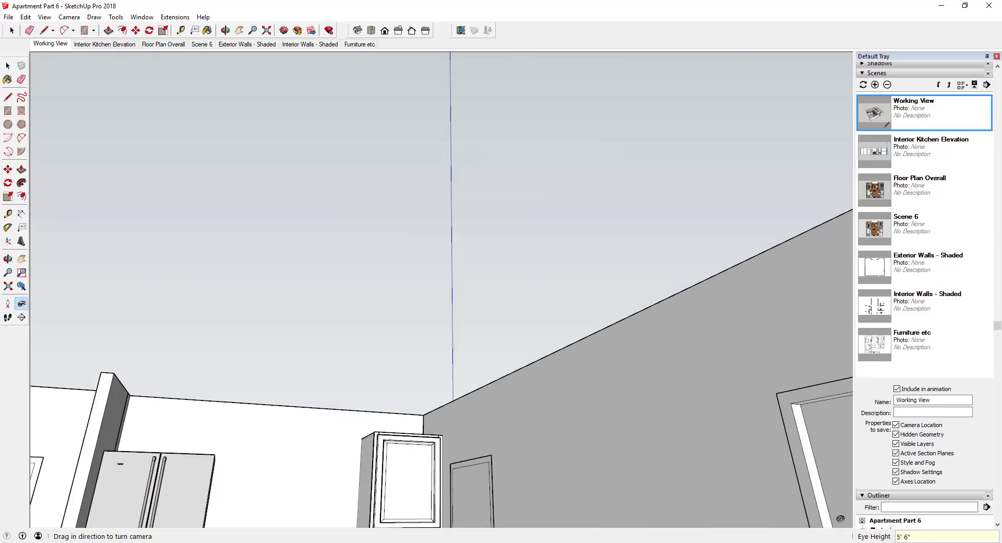
pyautogui.moveTo(611, 226); pyautogui.dragTo(485, 335)
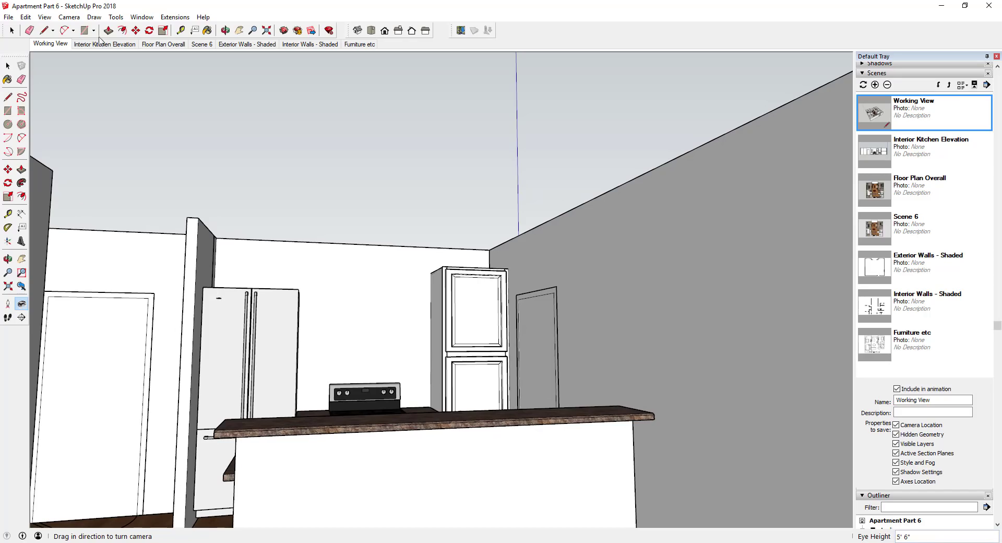
# Restore the Working View scene and switch the camera to parallel projection with the kitchen in view.
pyautogui.click(51, 44)
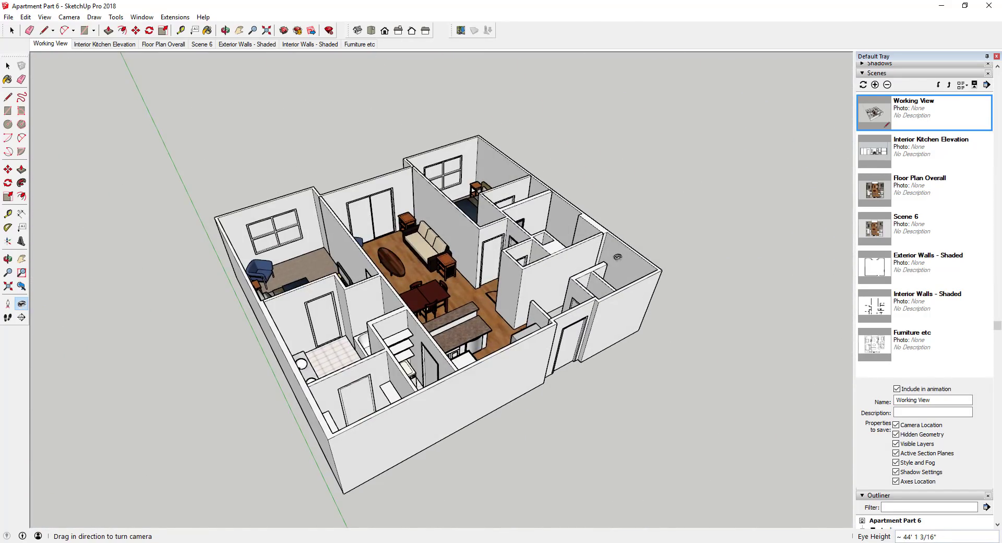
pyautogui.moveTo(617, 257); pyautogui.dragTo(354, 299, button='middle')
pyautogui.moveTo(595, 274); pyautogui.dragTo(358, 195, button='middle')
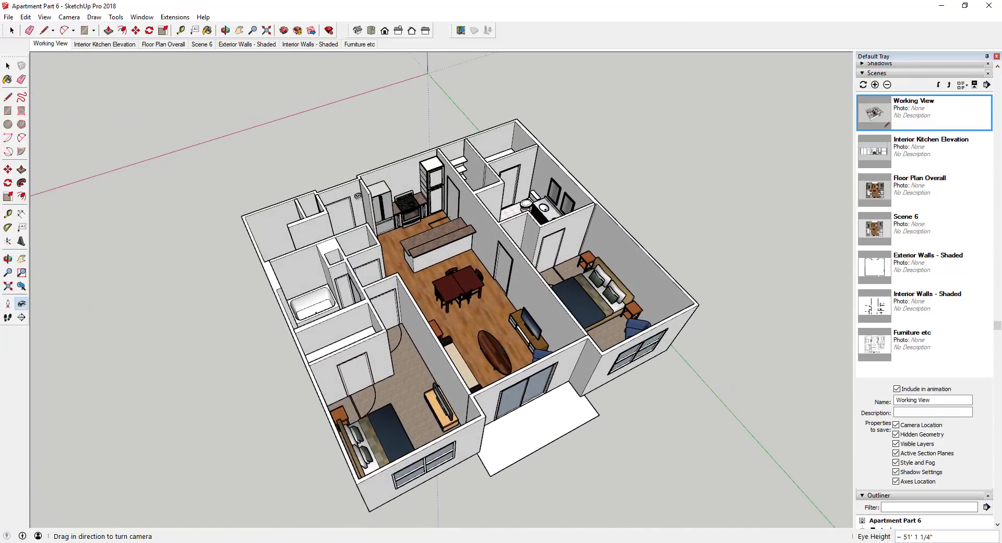
pyautogui.scroll(6, 357, 196)
pyautogui.moveTo(504, 211); pyautogui.dragTo(464, 219, button='middle')
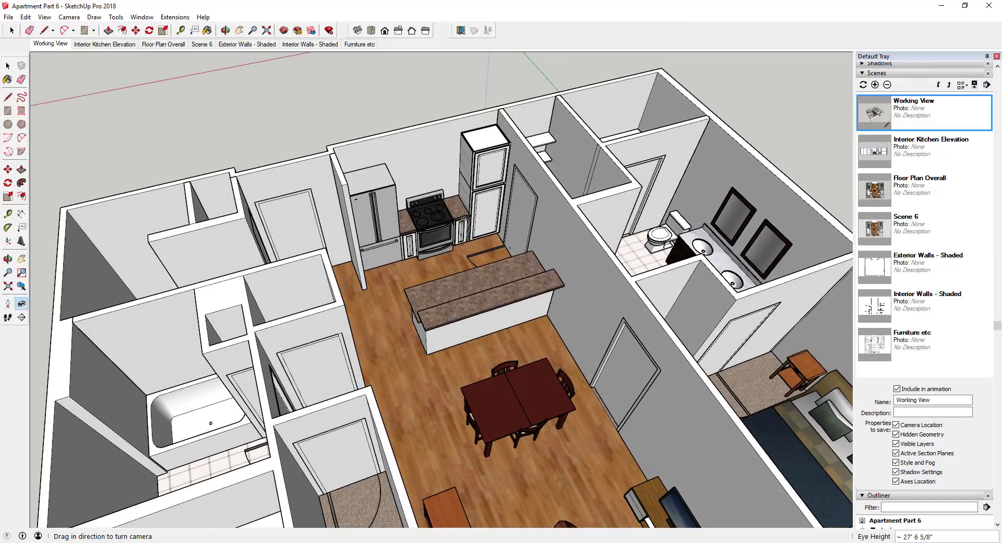
pyautogui.click(69, 17)
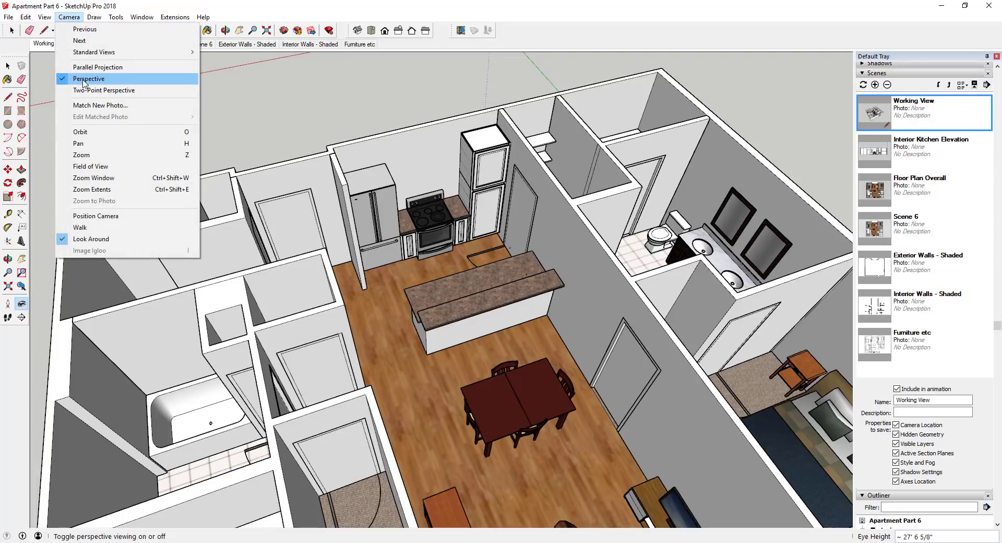
pyautogui.click(83, 67)
pyautogui.click(69, 17)
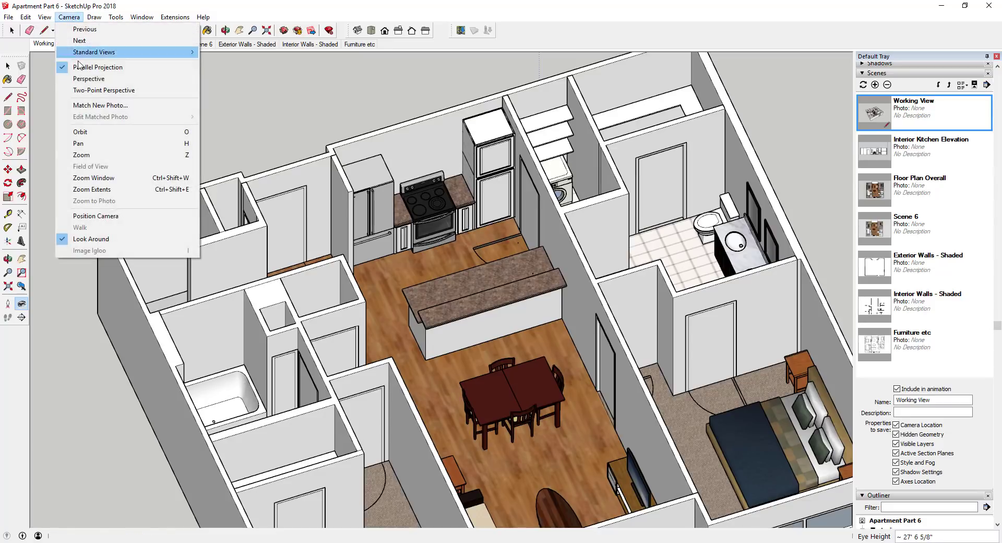
pyautogui.click(372, 29)
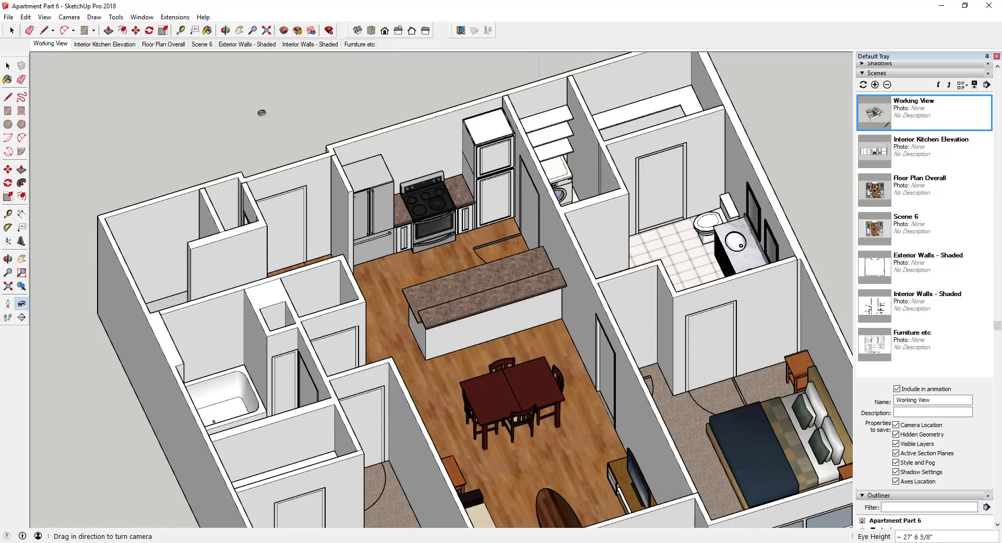
# Position the camera on the kitchen floor facing the stove wall while in parallel projection.
pyautogui.click(8, 303)
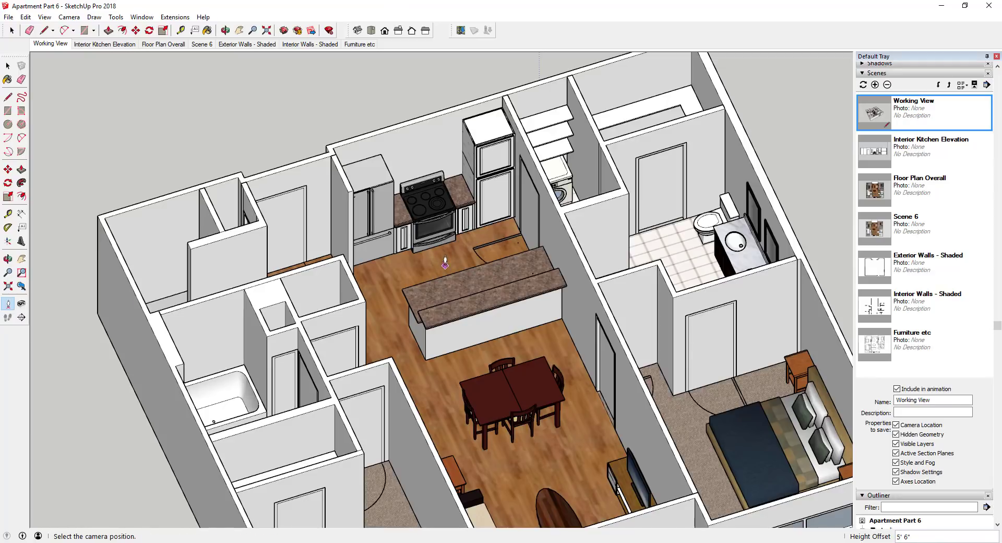
pyautogui.moveTo(452, 267); pyautogui.dragTo(373, 88)
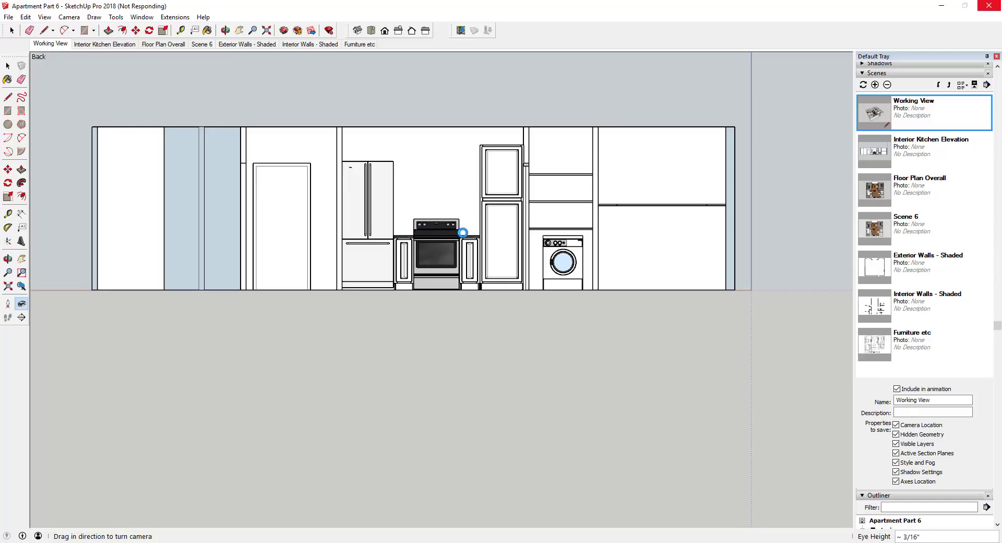
pyautogui.moveTo(423, 213); pyautogui.dragTo(537, 333, button='middle')
pyautogui.scroll(-5, 493, 253)
pyautogui.moveTo(493, 253); pyautogui.dragTo(427, 230, button='middle')
# From the Working View scene, position the camera in the bathroom facing the vanity and switch to parallel projection.
pyautogui.click(50, 45)
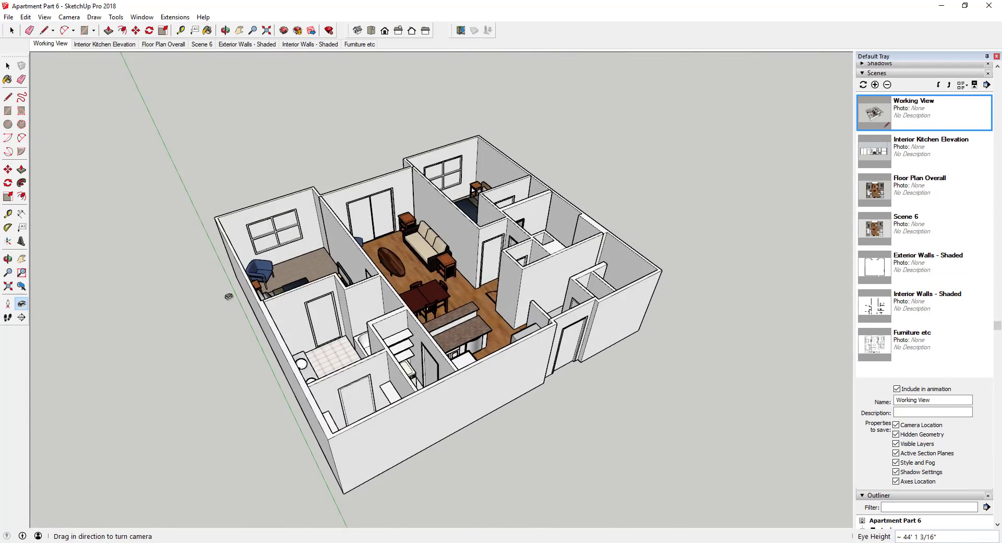
pyautogui.click(8, 303)
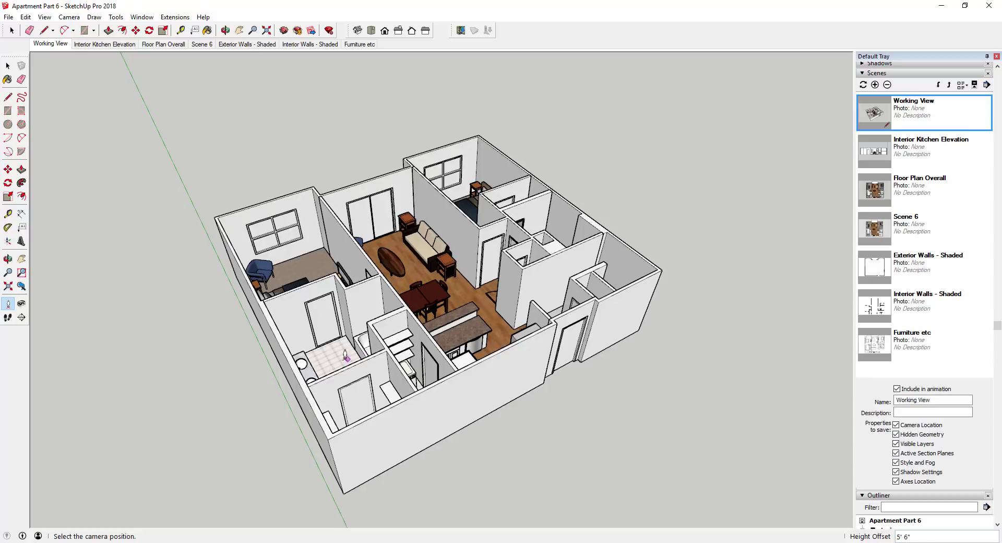
pyautogui.click(243, 403)
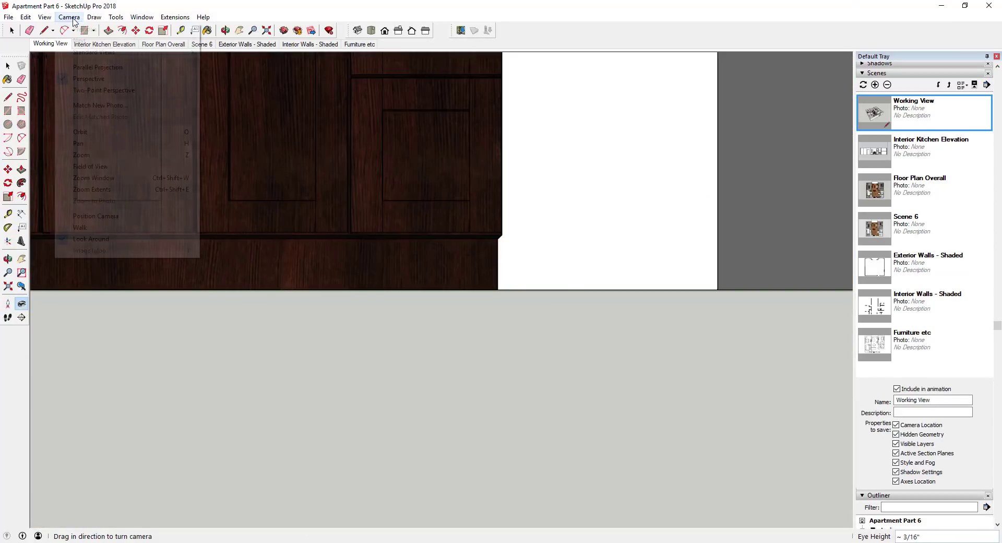
pyautogui.click(68, 17)
pyautogui.click(88, 79)
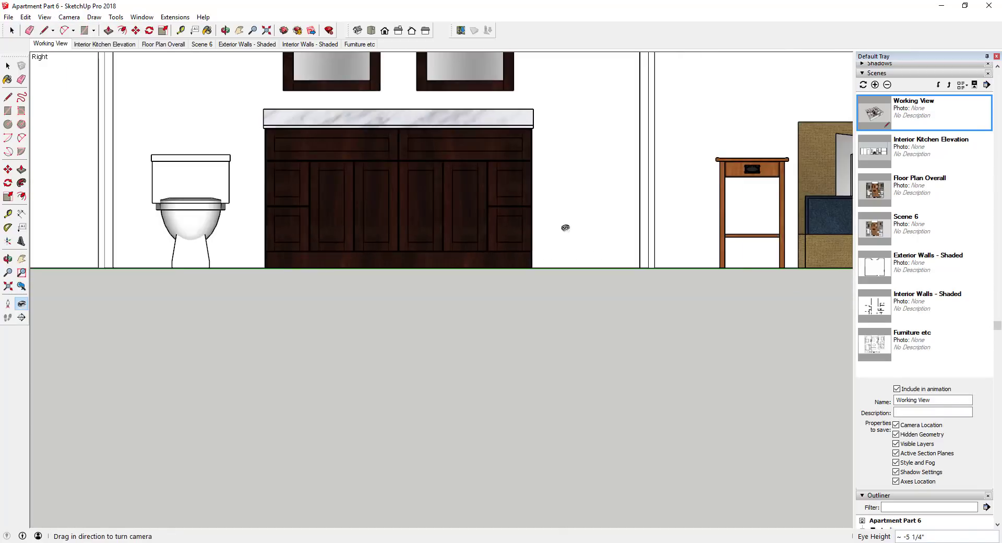
# Position the camera in the kitchen facing the living area's sliding door and switch to parallel projection.
pyautogui.scroll(1, 725, 94)
pyautogui.scroll(-1, 520, 168)
pyautogui.scroll(3, 562, 147)
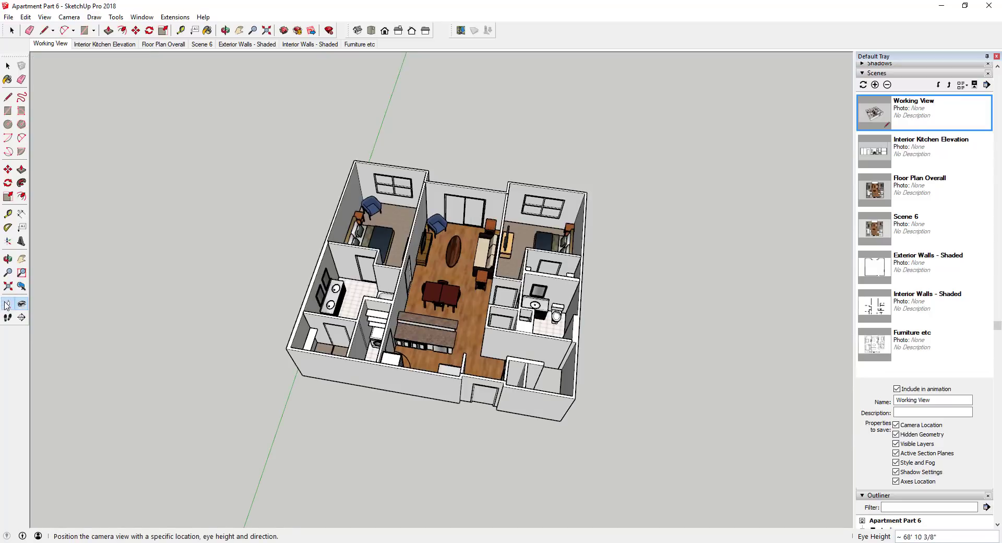
pyautogui.click(8, 303)
pyautogui.click(426, 359)
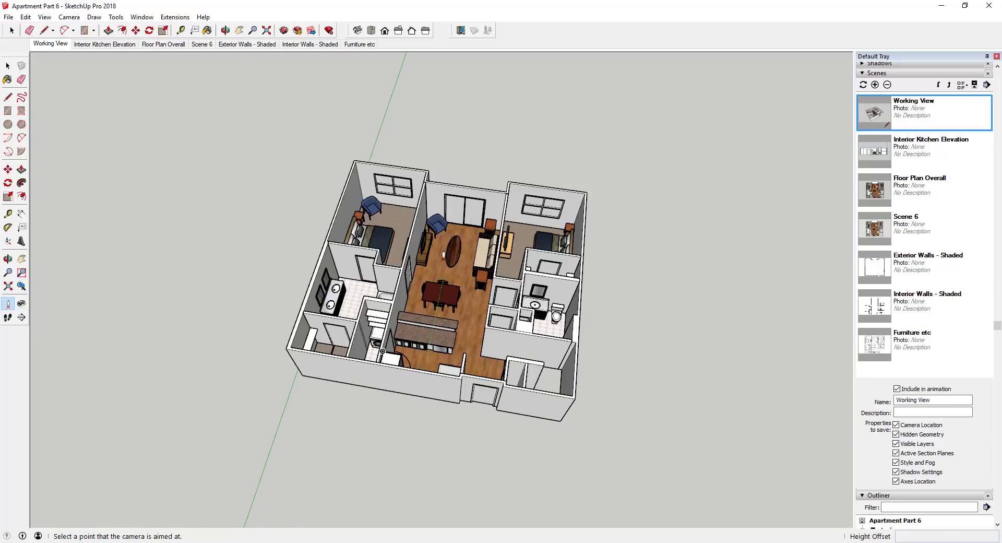
pyautogui.click(472, 145)
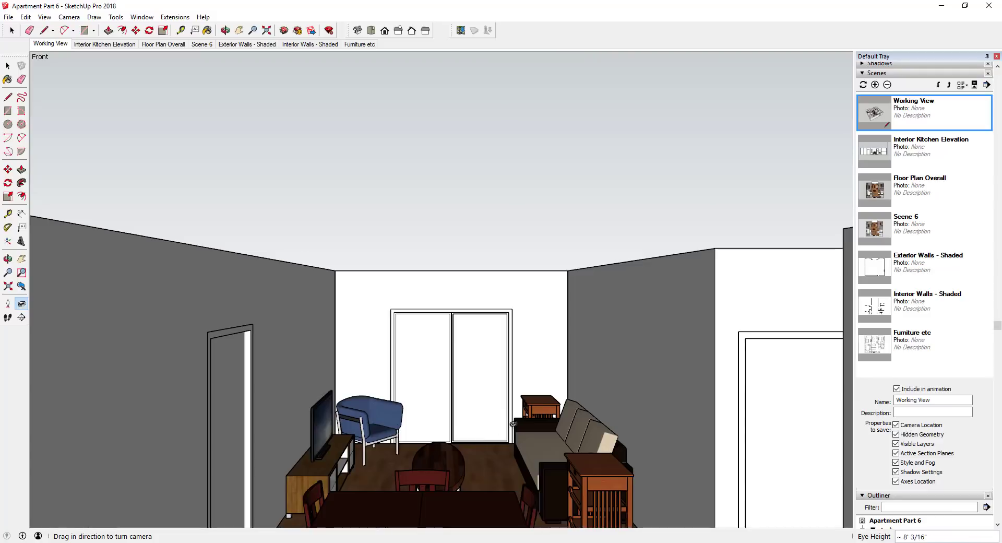
pyautogui.click(68, 16)
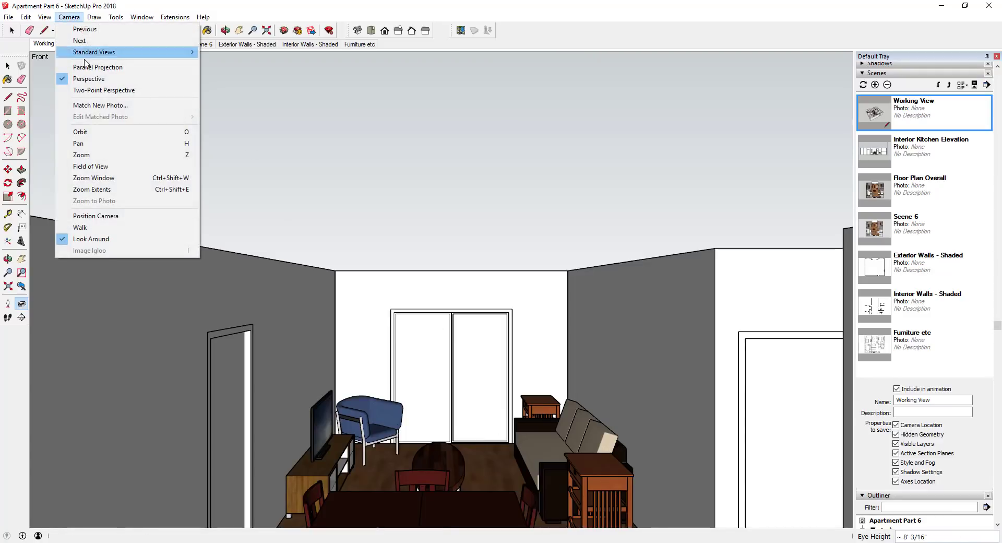
pyautogui.click(83, 79)
# Position the camera on the kitchen floor facing the island's base cabinets in parallel projection, with the whole elevation in view.
pyautogui.scroll(3, 467, 376)
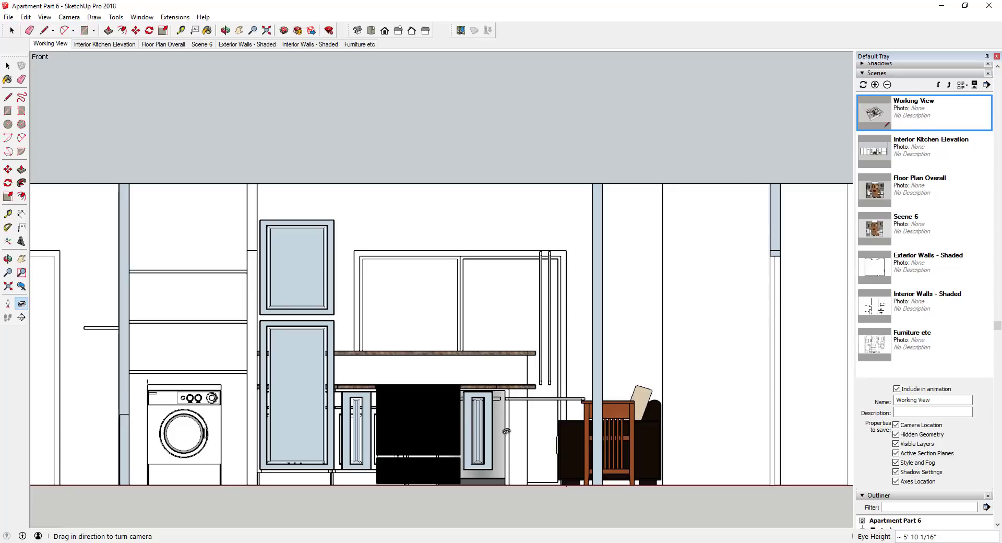
pyautogui.moveTo(382, 398); pyautogui.dragTo(353, 441)
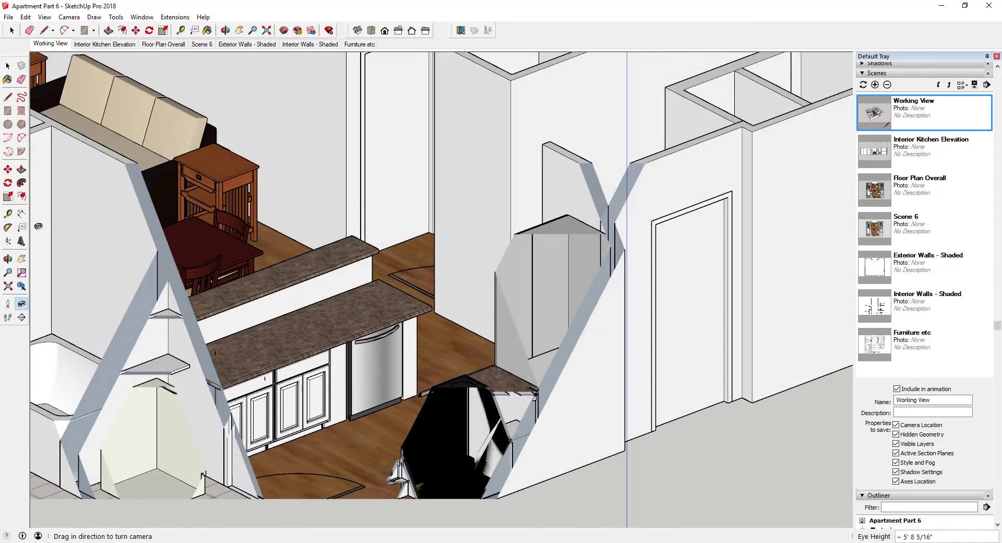
pyautogui.click(8, 303)
pyautogui.click(342, 450)
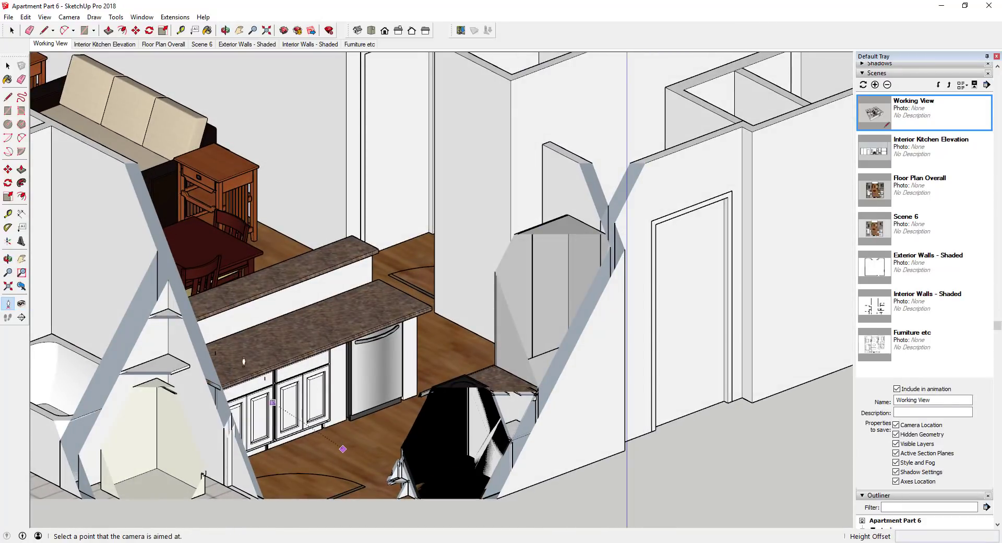
pyautogui.moveTo(264, 404); pyautogui.dragTo(265, 404)
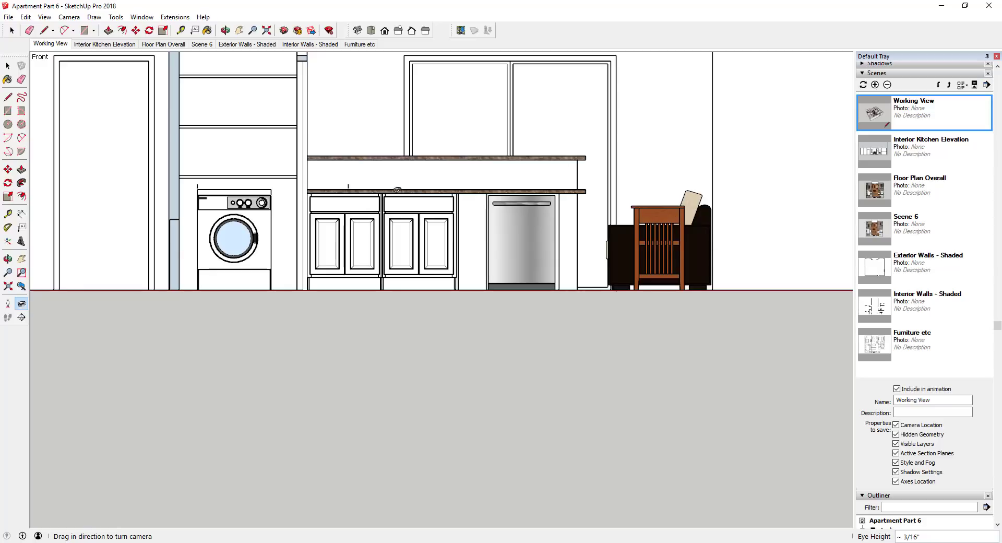
pyautogui.scroll(-5, 600, 240)
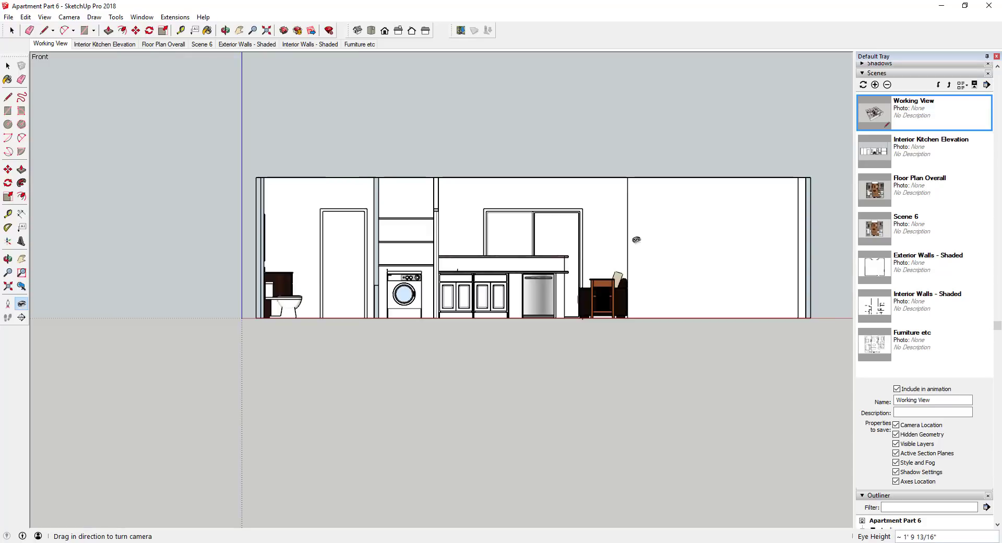
pyautogui.scroll(-2, 746, 214)
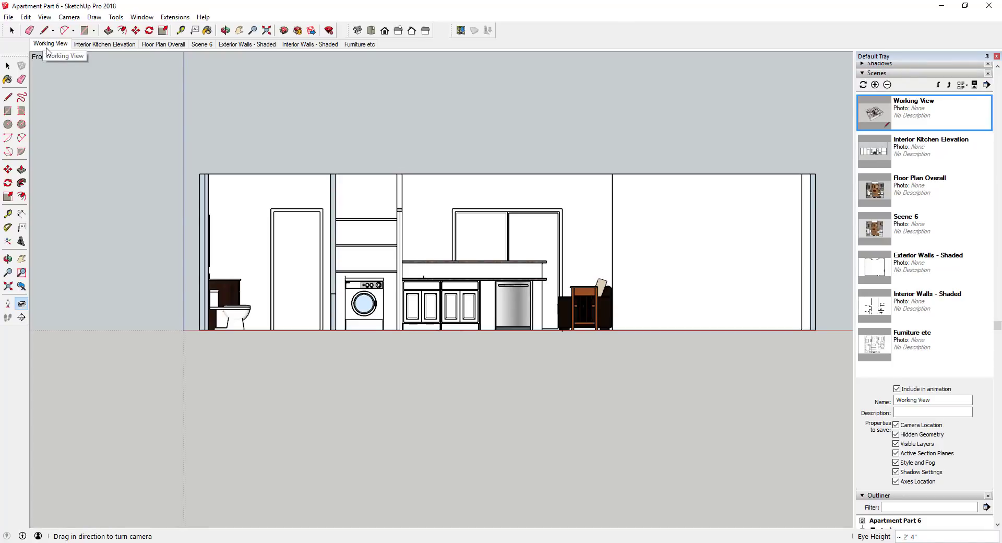
pyautogui.scroll(-2, 829, 223)
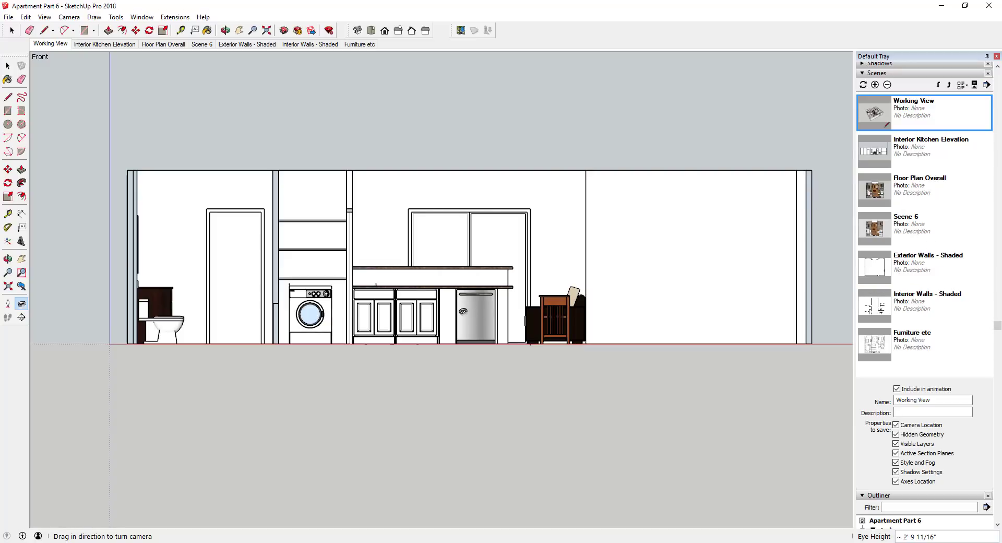
# Add a scene from the current view after Working View and name it Kitchen Elevation 2.
pyautogui.scroll(-6, 935, 276)
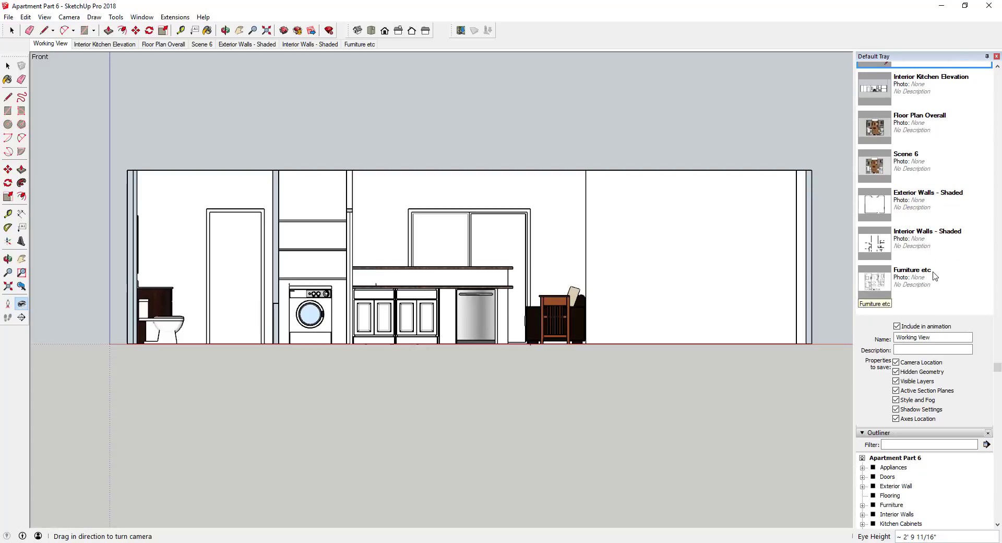
pyautogui.scroll(6, 933, 411)
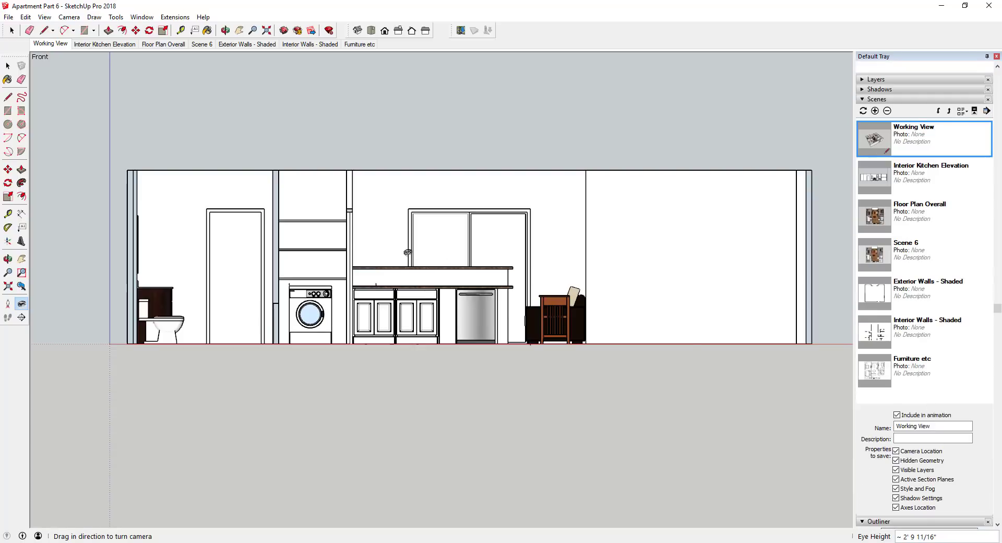
pyautogui.rightClick(57, 45)
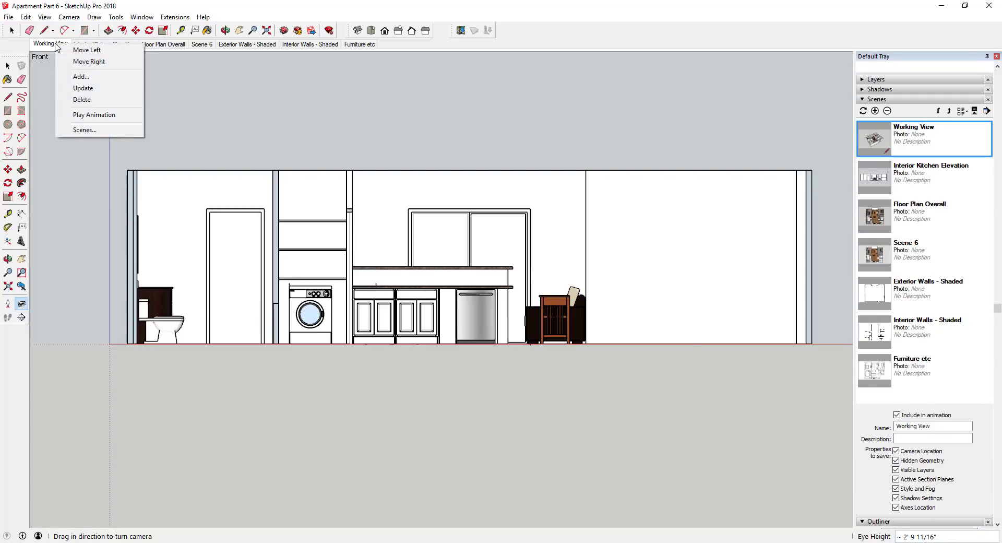
pyautogui.click(88, 73)
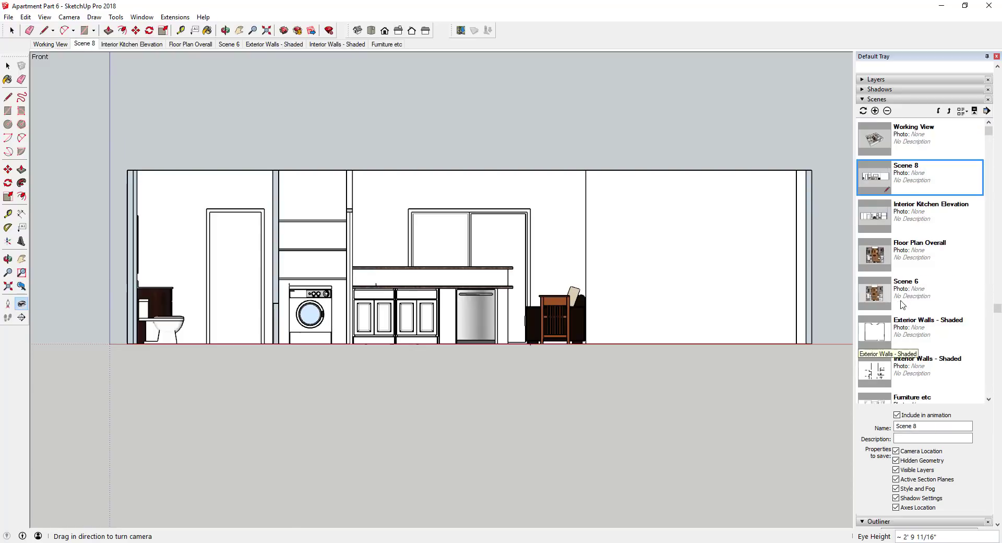
pyautogui.click(919, 426)
pyautogui.write('Kitchen Elevation')
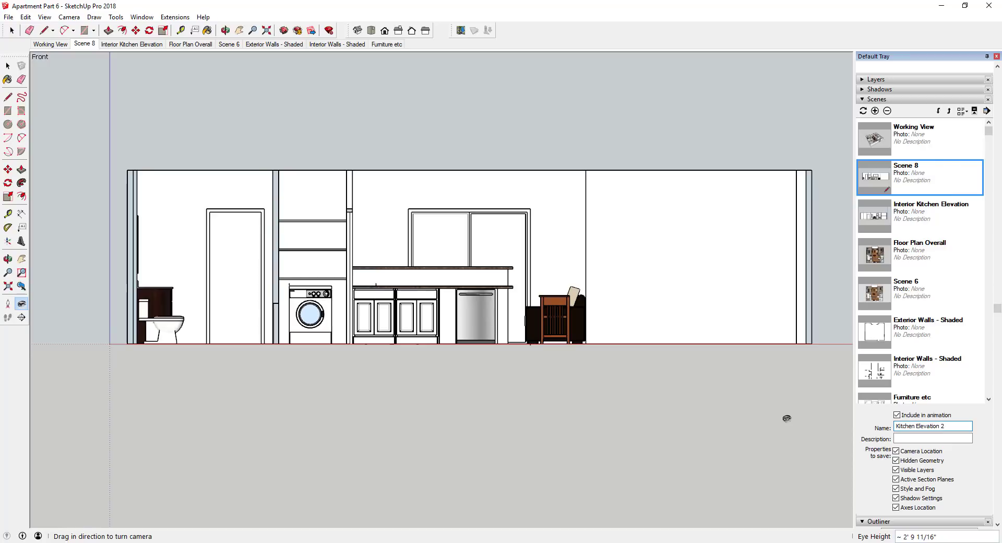
pyautogui.press('Return')
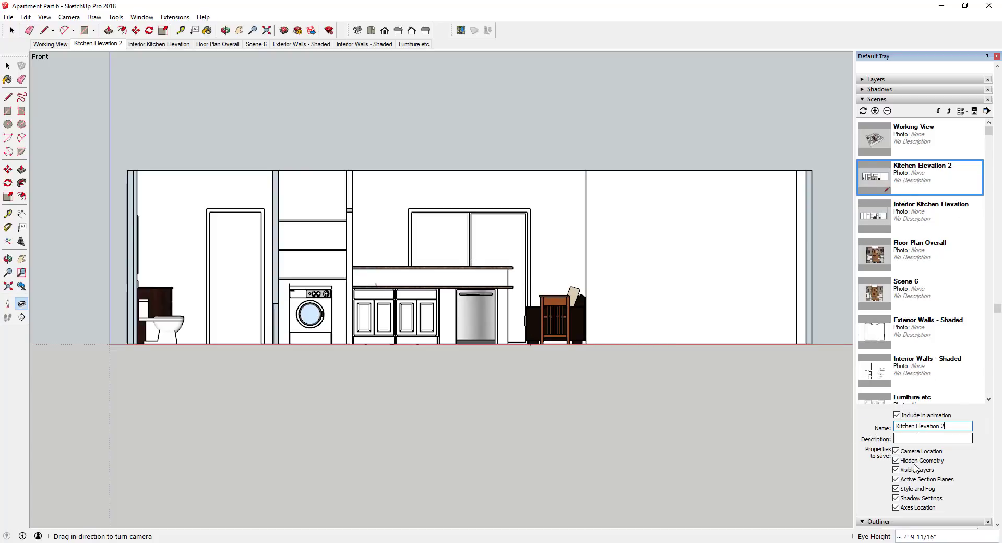
pyautogui.click(923, 438)
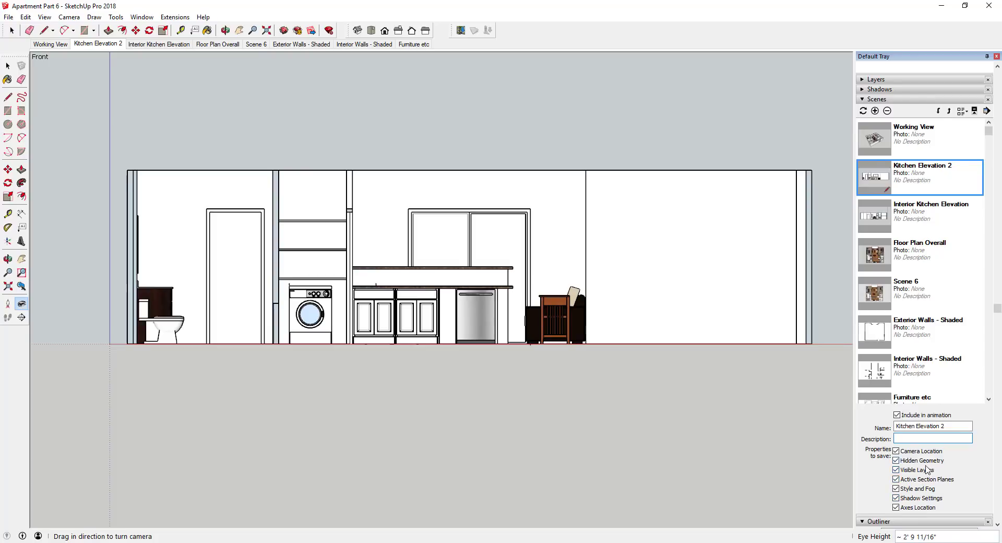
# Try the in-model HiddenLineInteriorWalls style on the elevation and settle on the HiddenLine style.
pyautogui.scroll(-2, 926, 468)
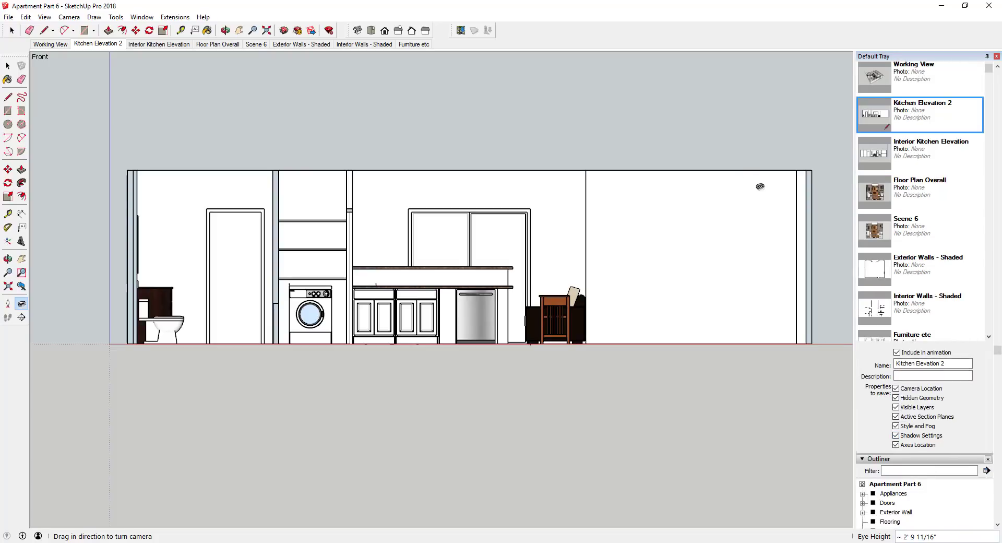
pyautogui.scroll(10, 892, 222)
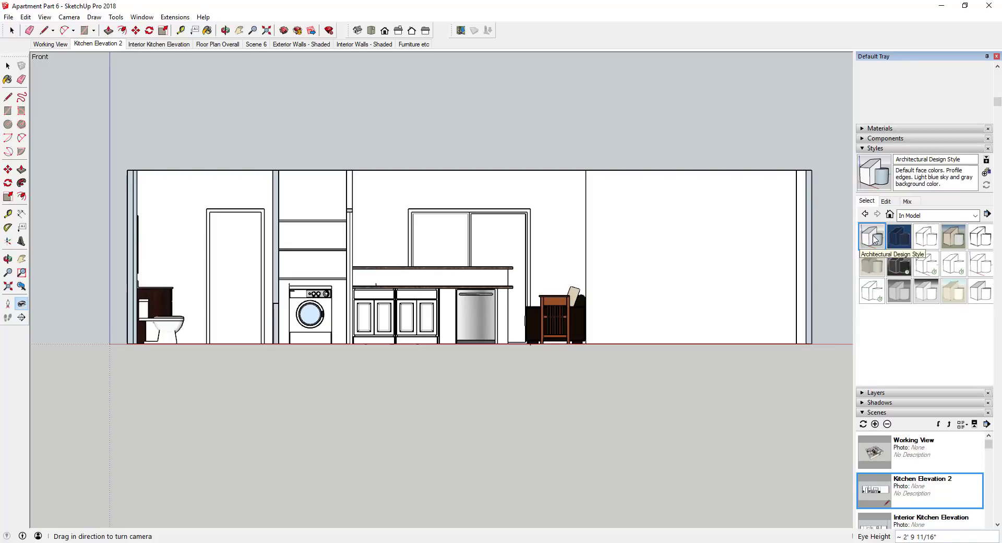
pyautogui.click(877, 298)
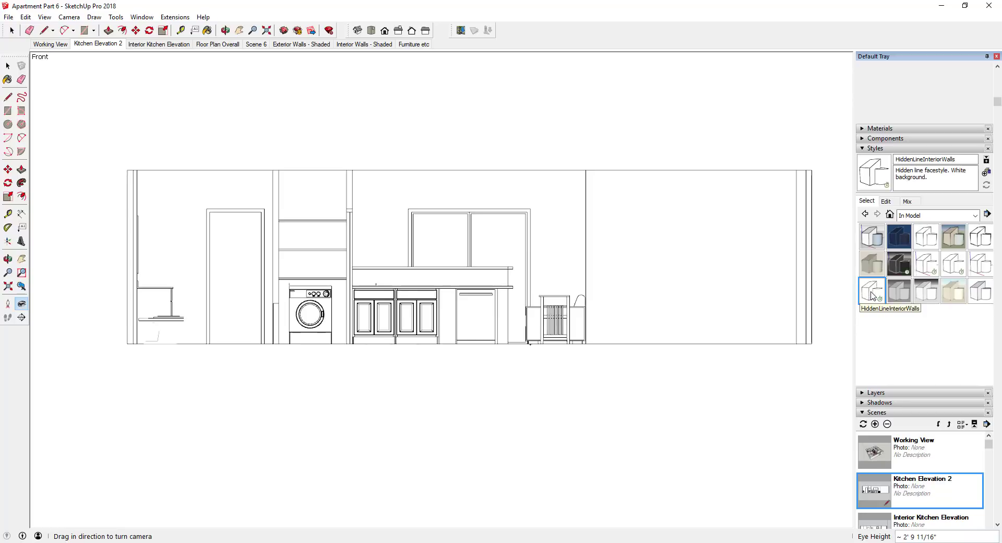
pyautogui.click(928, 268)
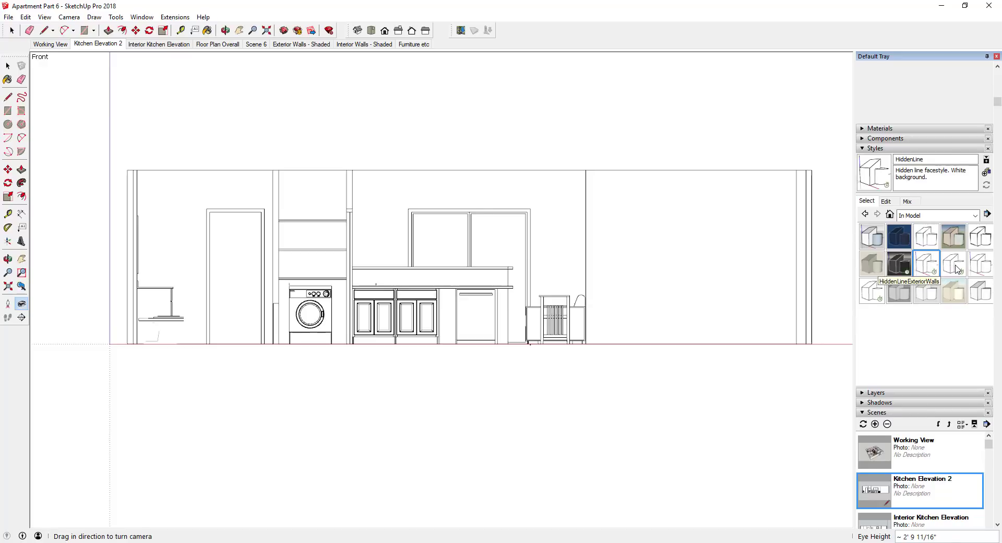
pyautogui.click(947, 269)
pyautogui.click(927, 268)
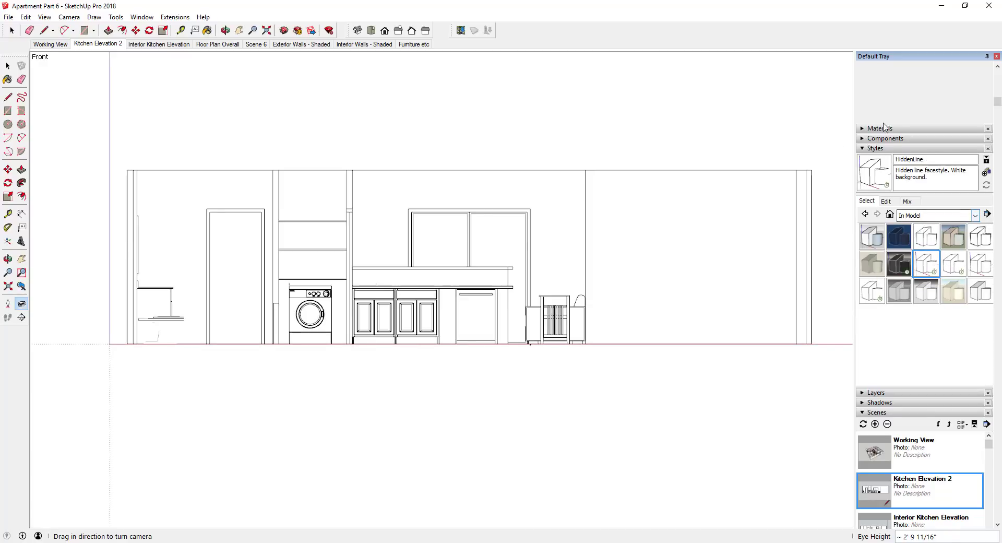
pyautogui.click(975, 217)
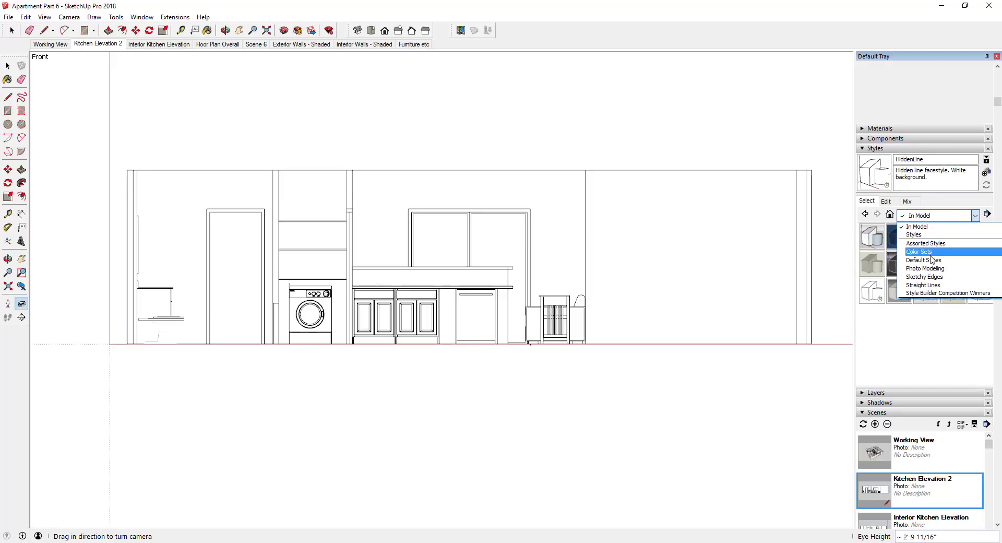
pyautogui.click(916, 343)
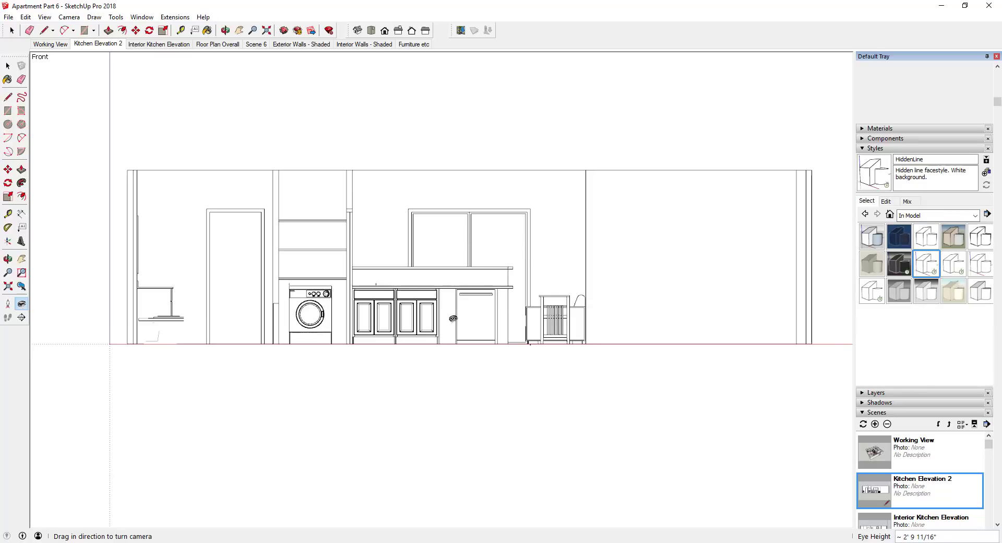
# Update the Kitchen Elevation 2 scene with the current style and a slightly closer view.
pyautogui.scroll(1, 629, 208)
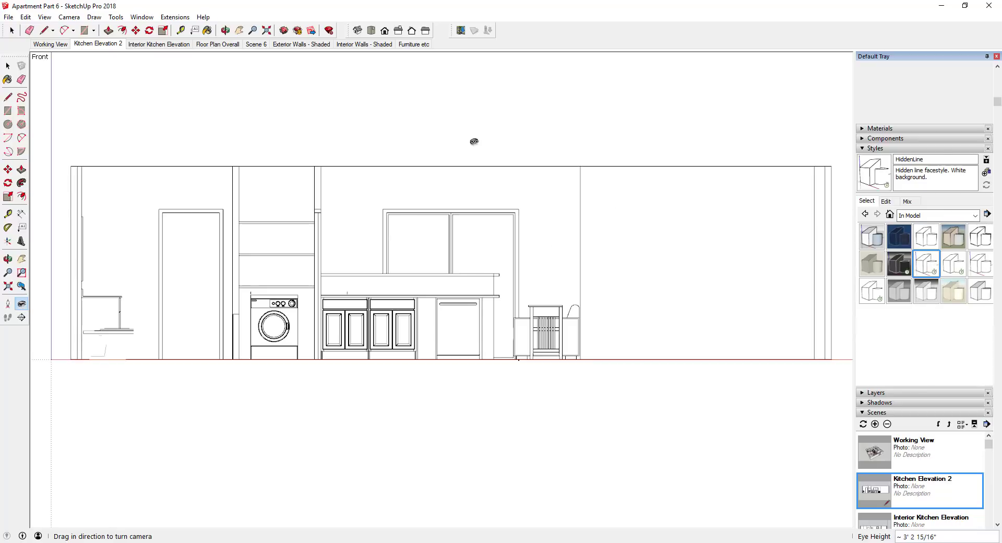
pyautogui.rightClick(95, 45)
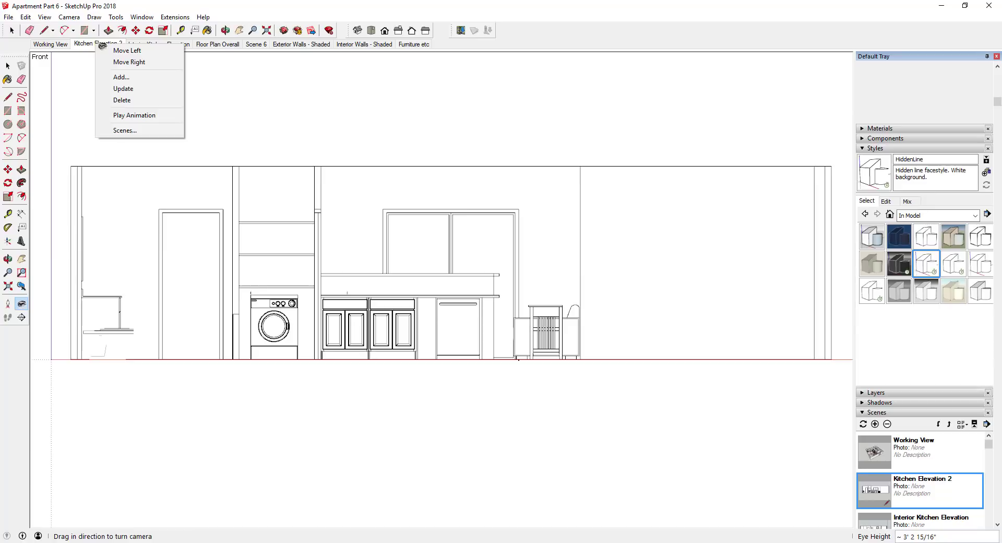
pyautogui.click(127, 88)
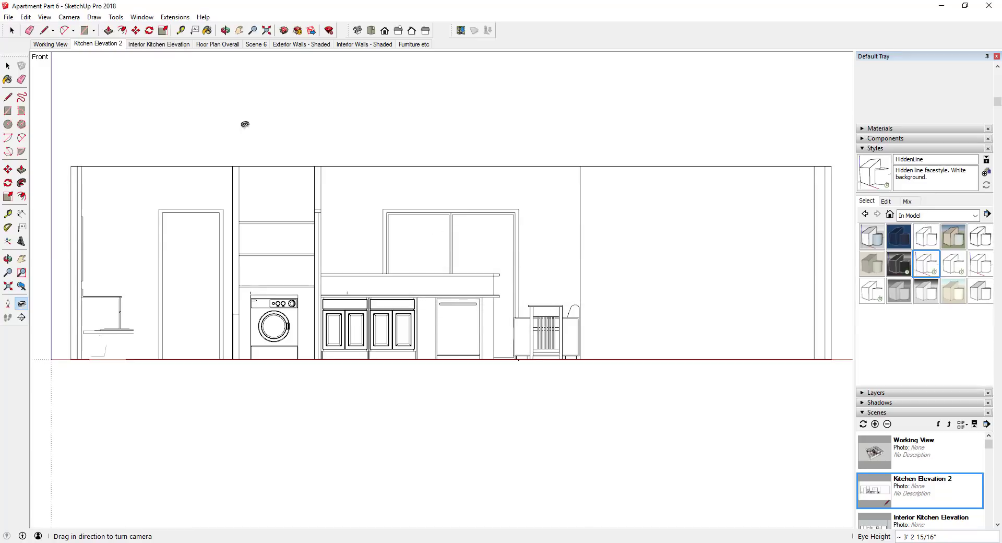
# Restore the Interior Kitchen Elevation scene, show its section planes and select the A2 kitchen section plane.
pyautogui.click(156, 45)
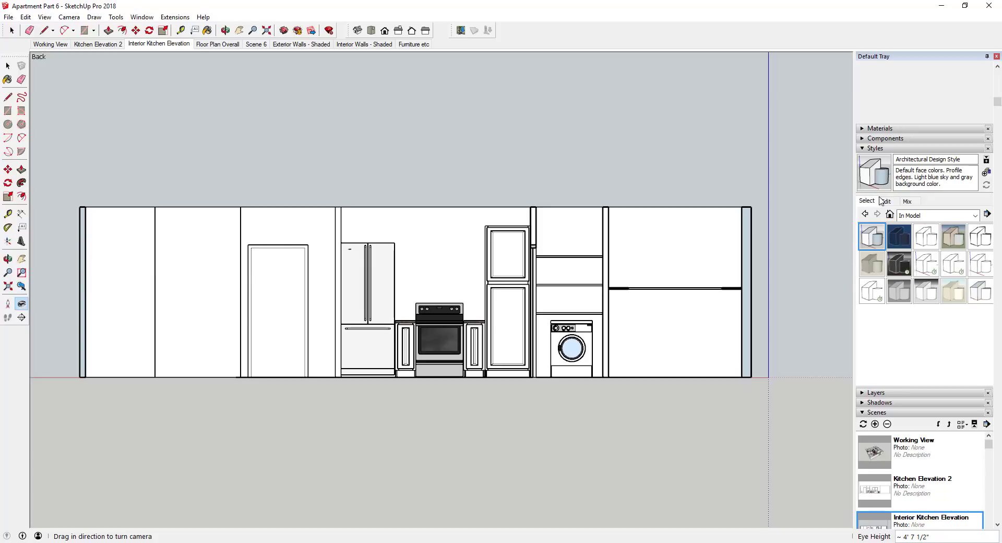
pyautogui.moveTo(302, 283); pyautogui.dragTo(507, 354, button='middle')
pyautogui.click(45, 17)
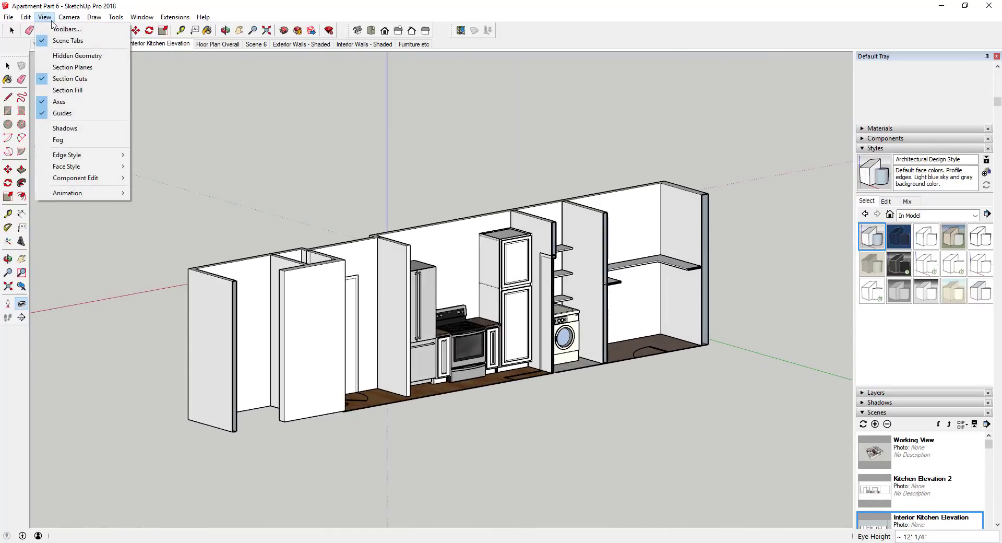
pyautogui.click(73, 67)
pyautogui.scroll(1, 725, 228)
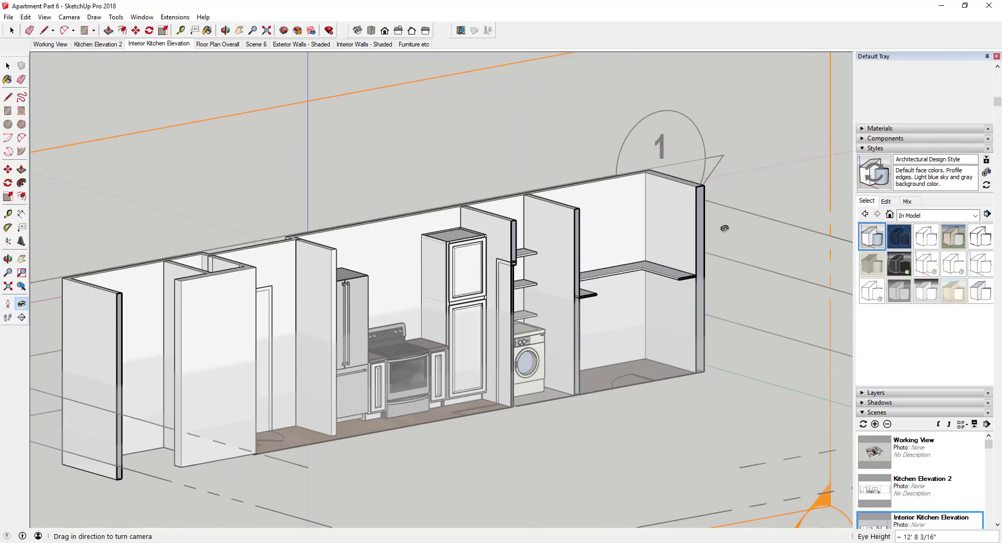
pyautogui.scroll(-2, 664, 112)
pyautogui.press('space')
pyautogui.click(655, 84)
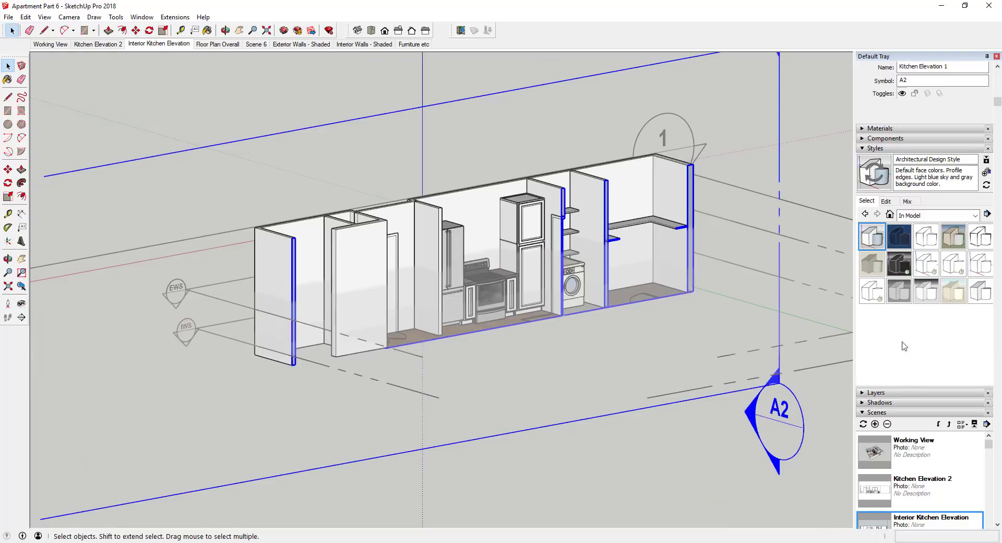
# Set the section line width of the Architectural Design Style to 5 and deselect the section plane.
pyautogui.click(885, 201)
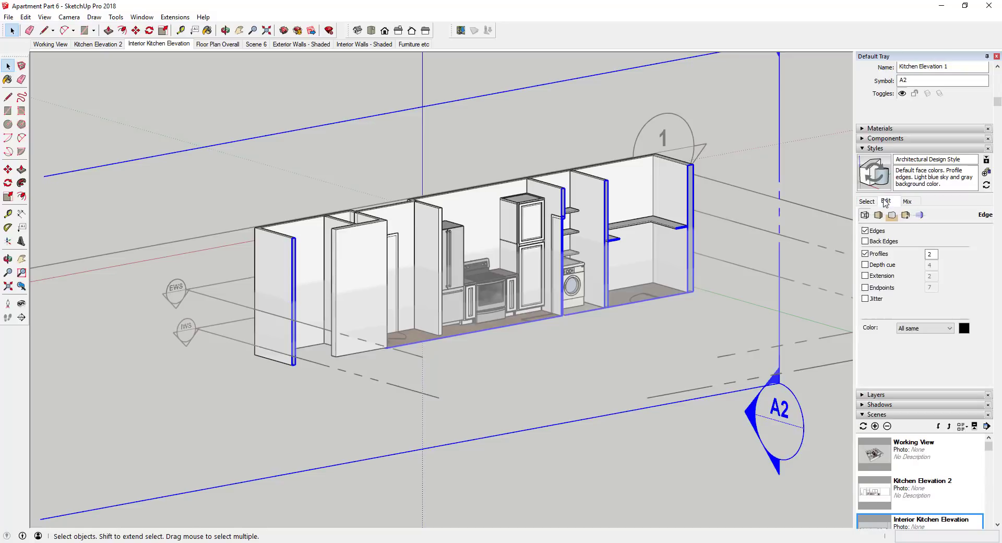
pyautogui.click(921, 216)
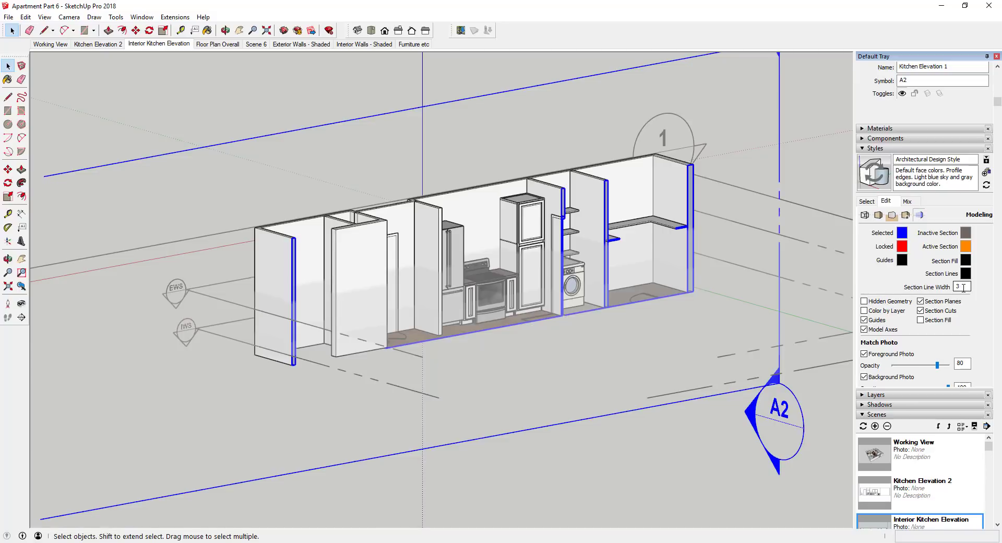
pyautogui.scroll(3, 603, 212)
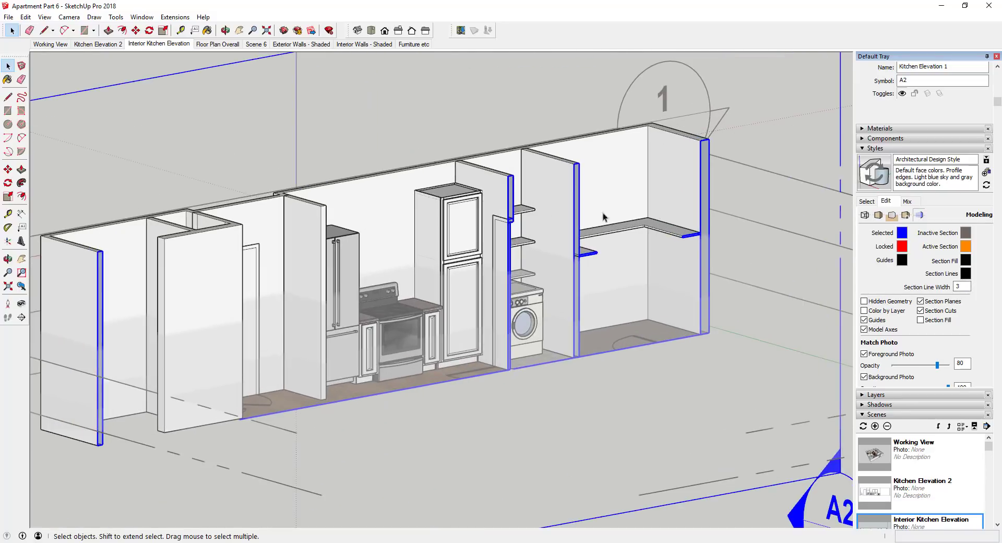
pyautogui.doubleClick(962, 286)
pyautogui.write('5')
pyautogui.press('Return')
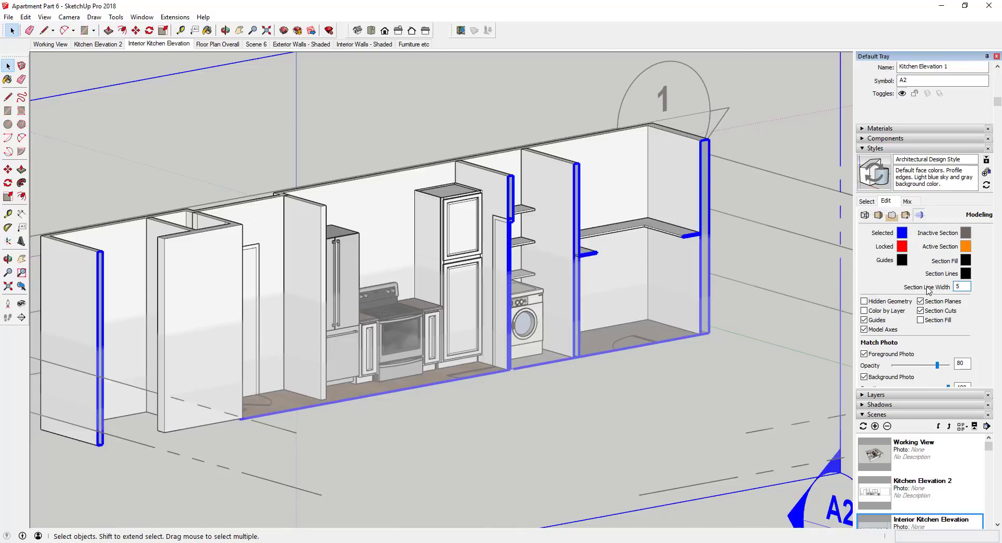
pyautogui.click(143, 82)
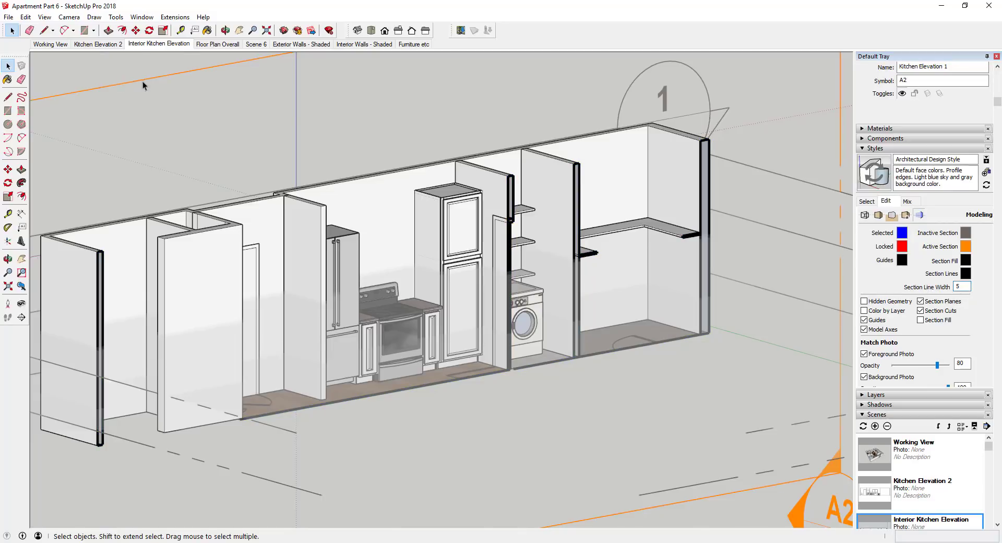
# View the kitchen wall head-on and set the style's section line width to 3.
pyautogui.moveTo(565, 255); pyautogui.dragTo(372, 178, button='middle')
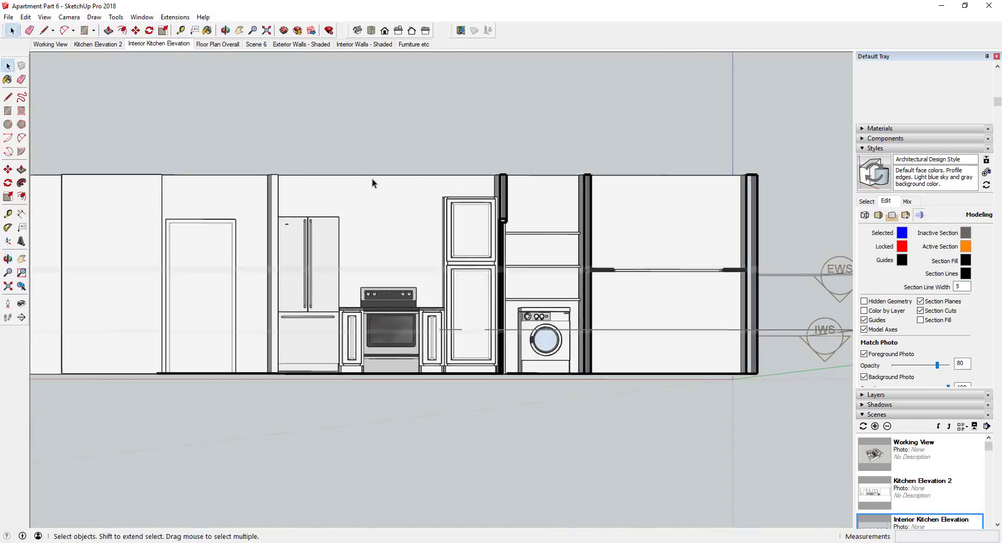
pyautogui.doubleClick(965, 287)
pyautogui.write('3')
pyautogui.press('Return')
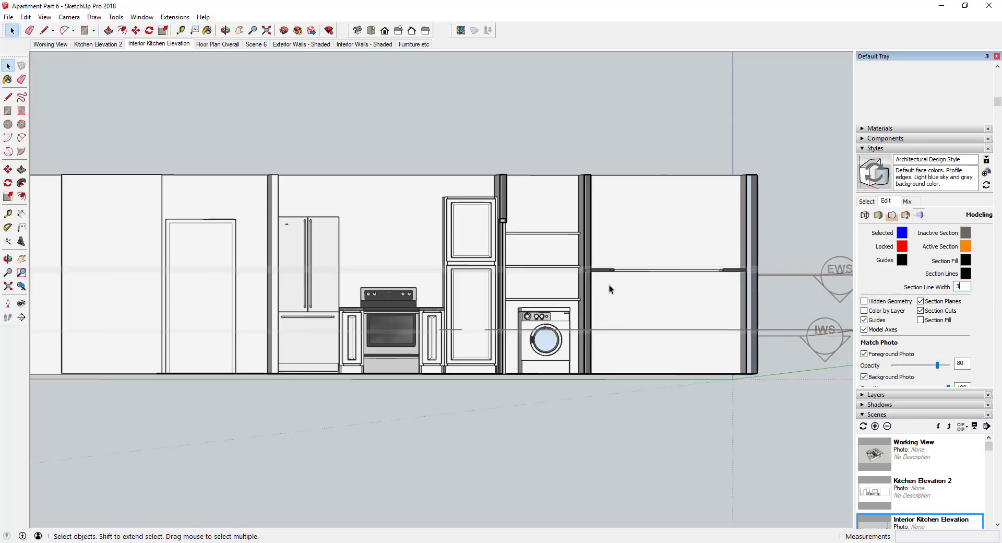
# Lighten the style's back face color to a pale blue and turn on section fill.
pyautogui.moveTo(595, 259); pyautogui.dragTo(575, 257, button='middle')
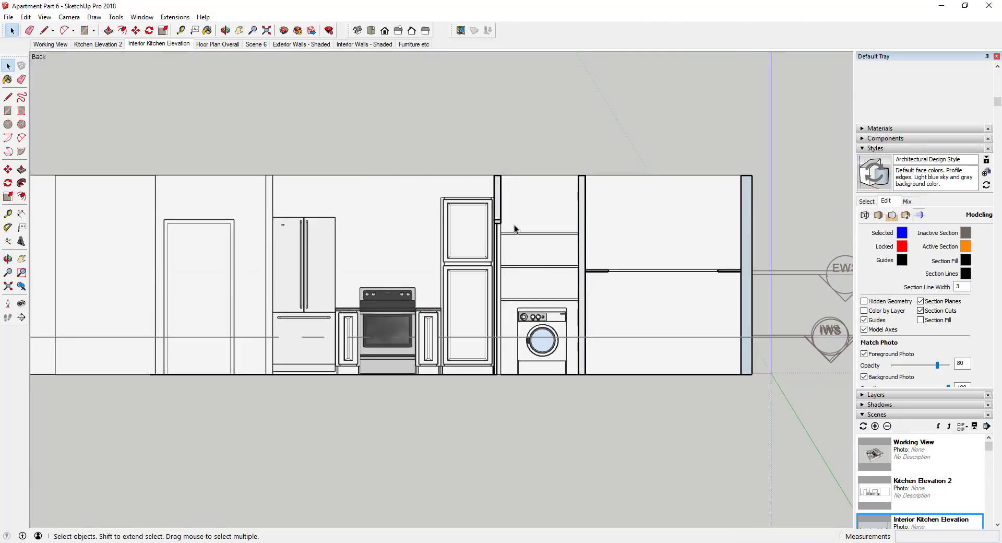
pyautogui.scroll(-2, 647, 240)
pyautogui.scroll(1, 560, 255)
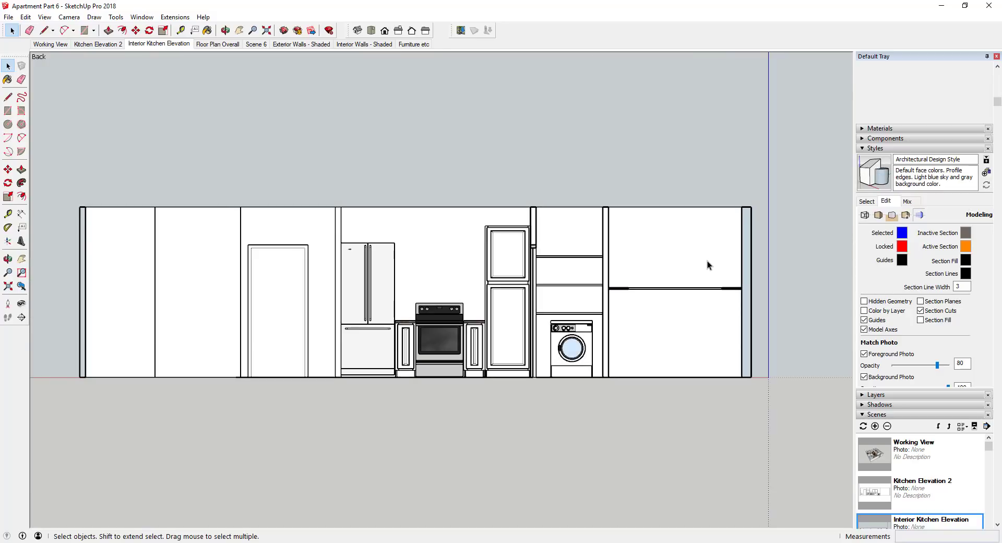
pyautogui.click(891, 216)
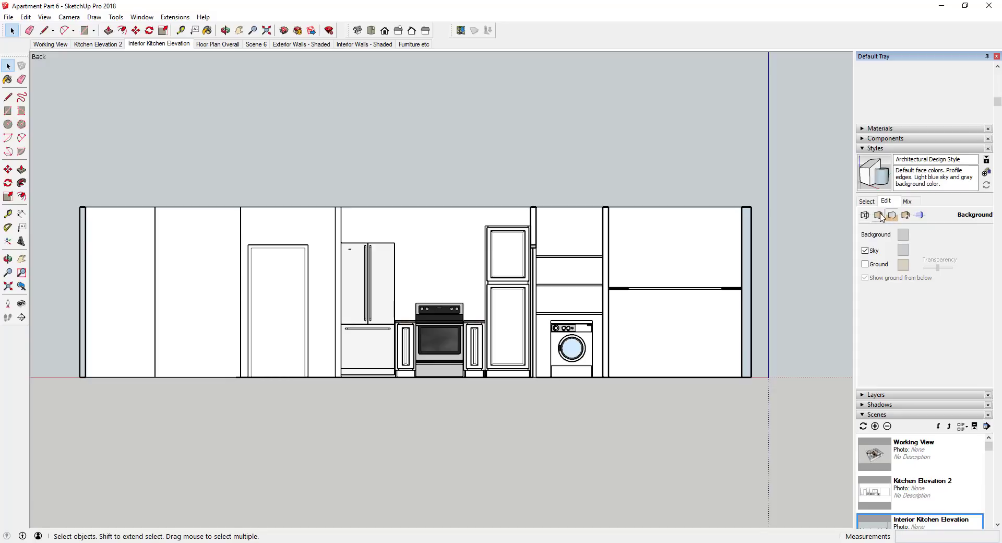
pyautogui.click(879, 215)
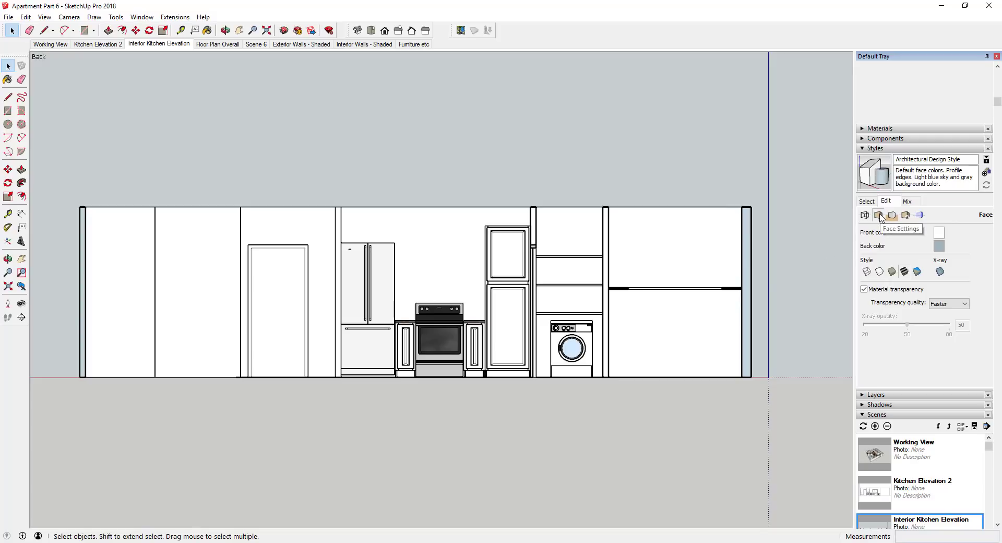
pyautogui.click(939, 246)
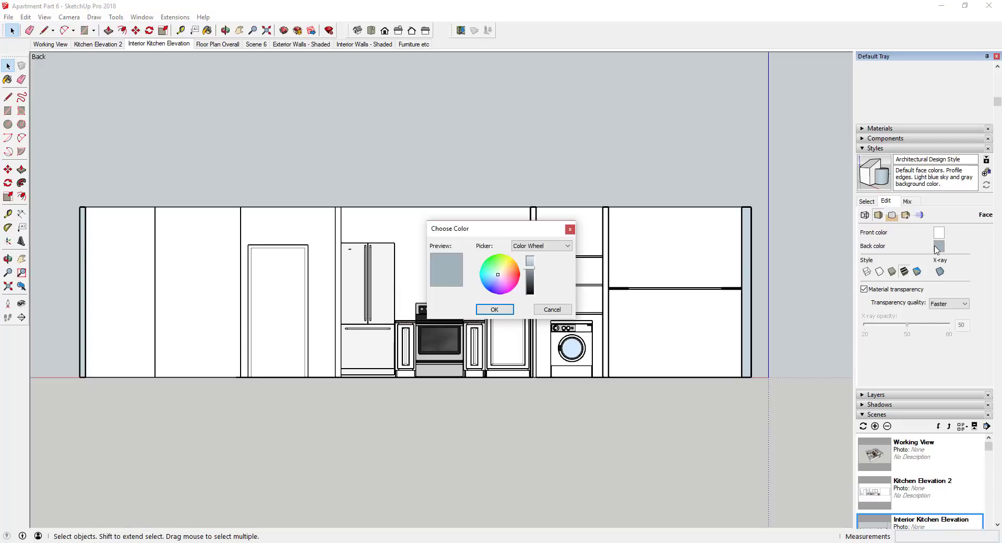
pyautogui.moveTo(531, 272); pyautogui.dragTo(529, 239)
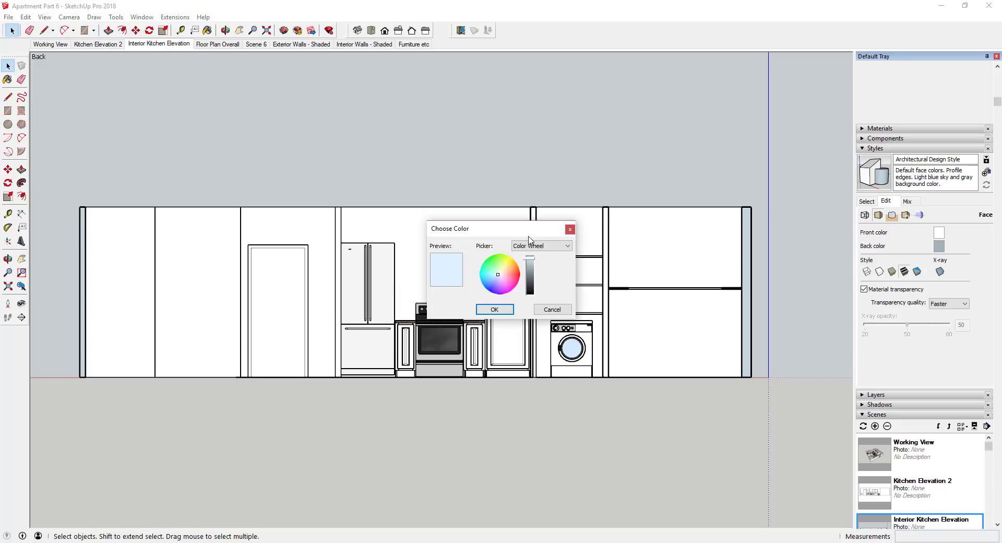
pyautogui.click(495, 311)
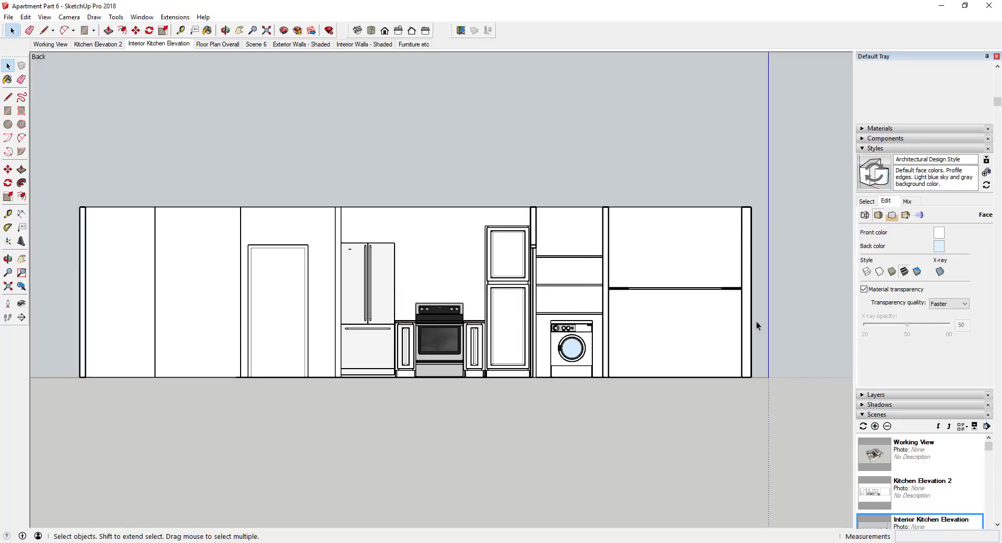
pyautogui.click(919, 215)
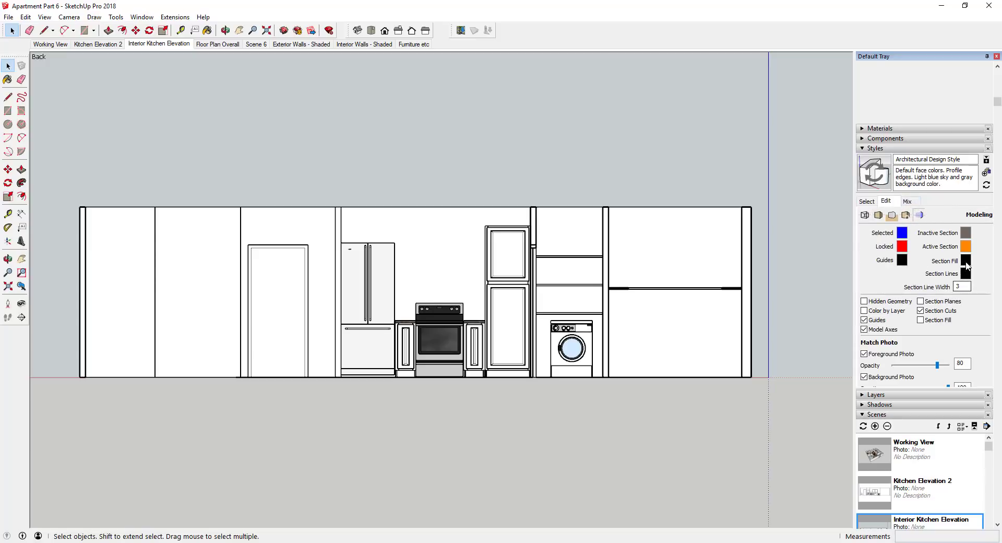
pyautogui.click(932, 321)
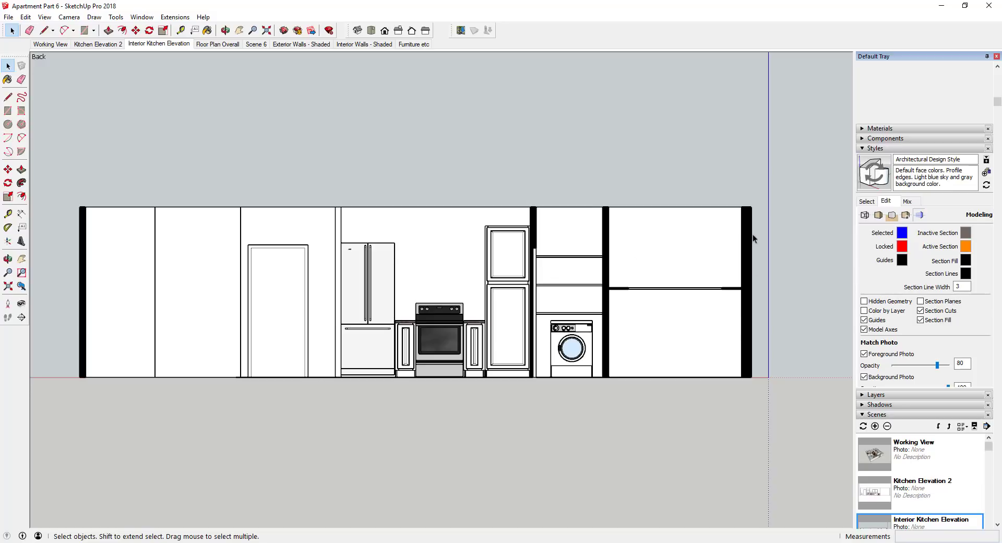
# Show the section planes and move the A2 section plane about 1' 1" toward the kitchen's back wall.
pyautogui.moveTo(384, 201); pyautogui.dragTo(535, 184, button='middle')
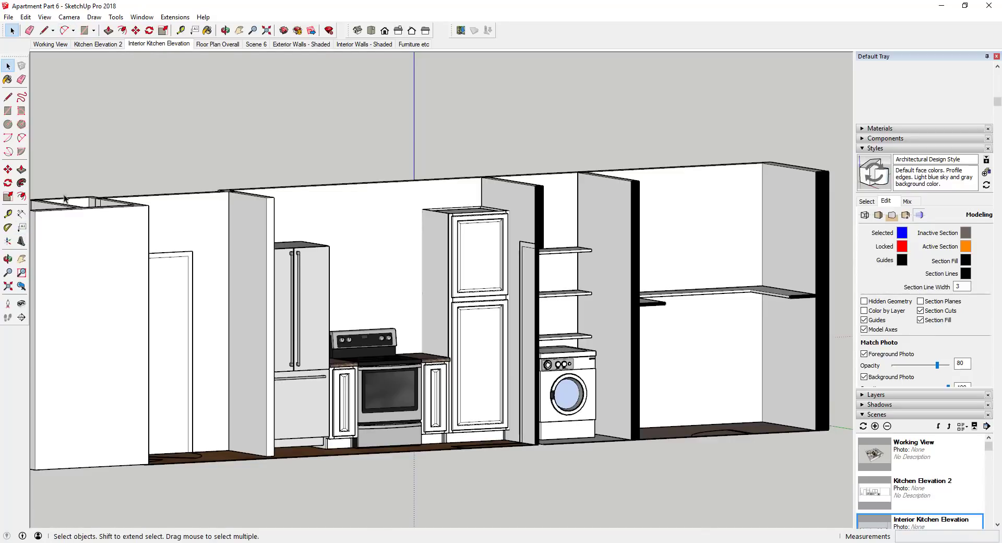
pyautogui.click(44, 16)
pyautogui.click(68, 67)
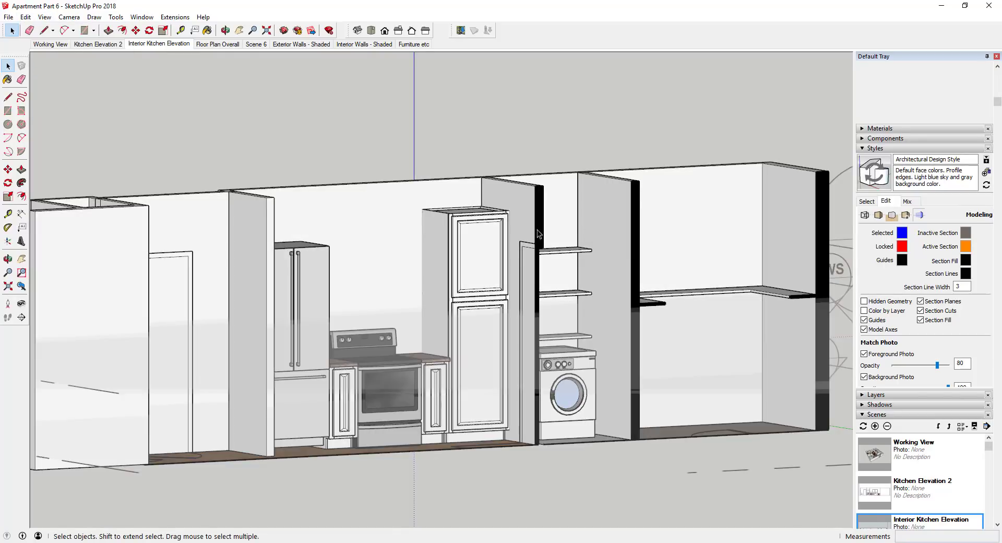
pyautogui.scroll(-3, 520, 123)
pyautogui.click(519, 121)
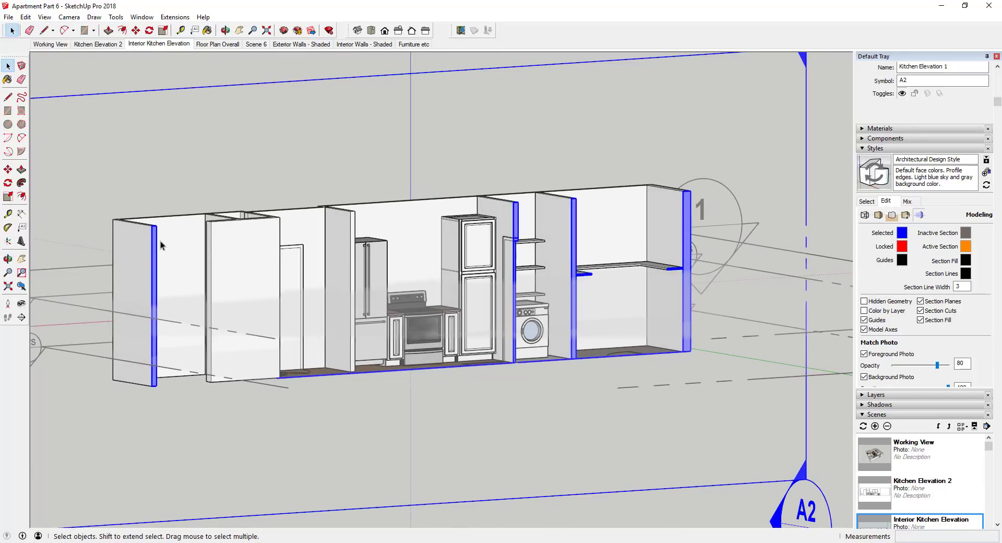
pyautogui.moveTo(214, 241); pyautogui.dragTo(229, 294, button='middle')
pyautogui.scroll(1, 421, 170)
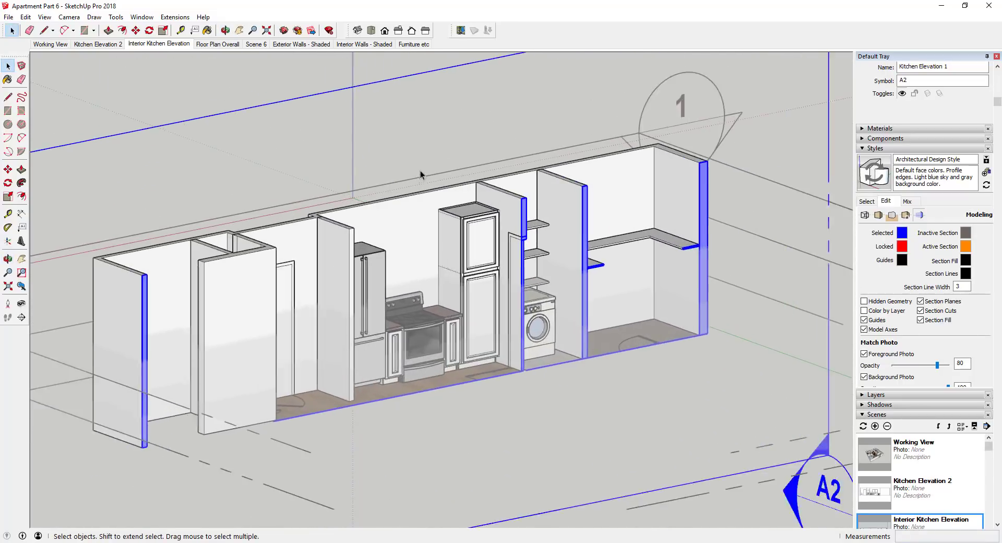
pyautogui.scroll(-3, 395, 161)
pyautogui.scroll(-2, 396, 160)
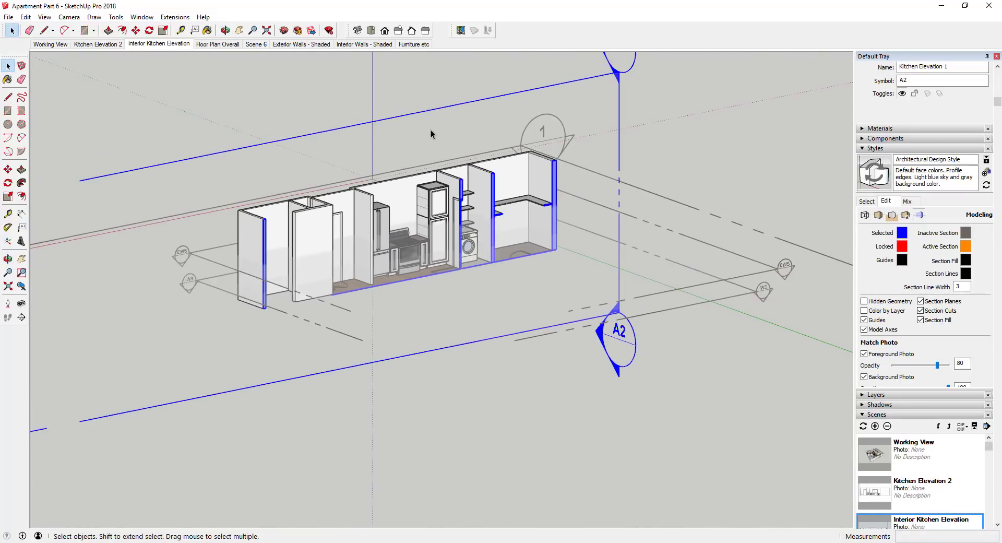
pyautogui.press('m')
pyautogui.click(430, 133)
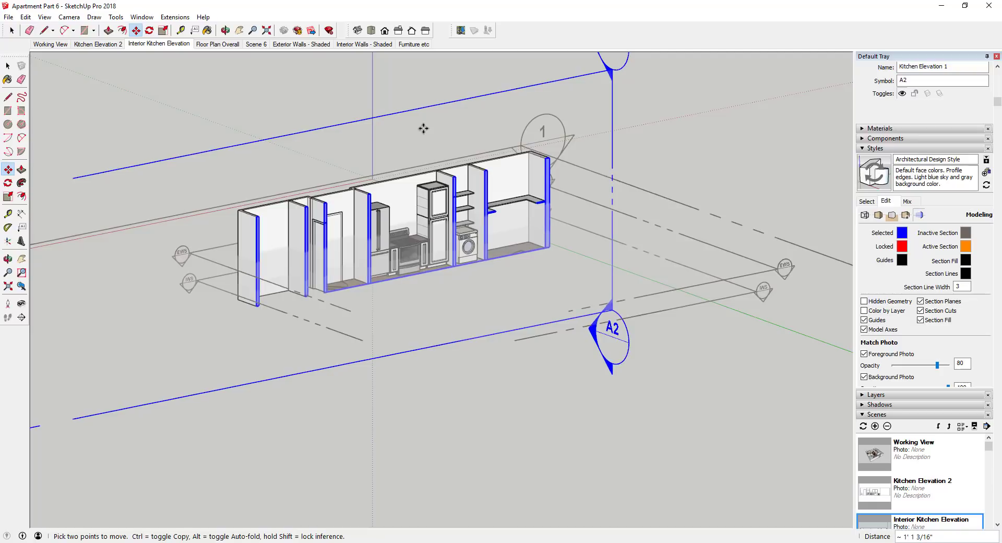
pyautogui.click(429, 269)
# Restore the Interior Kitchen Elevation scene, turn on section fill and update the scene, saving the changes as a new style.
pyautogui.click(157, 45)
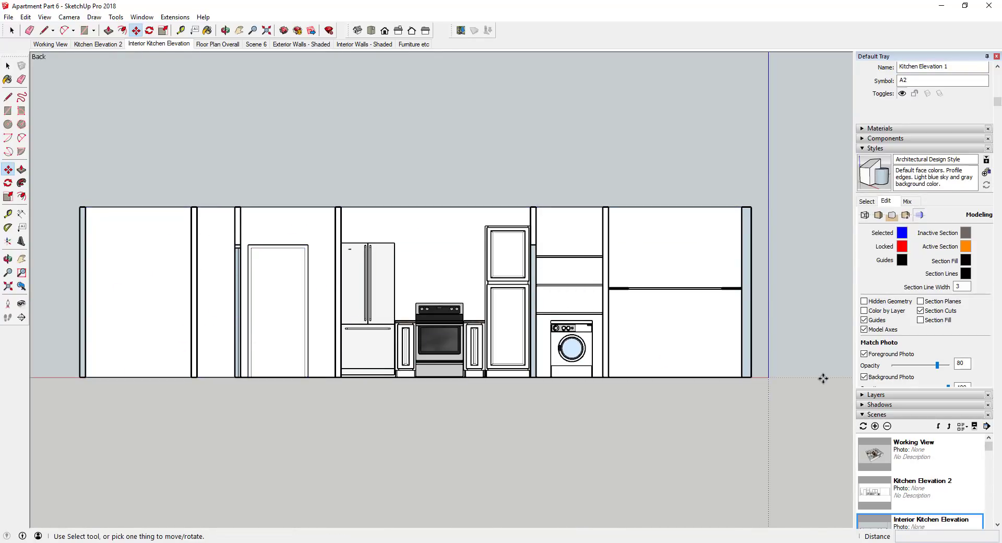
pyautogui.click(920, 320)
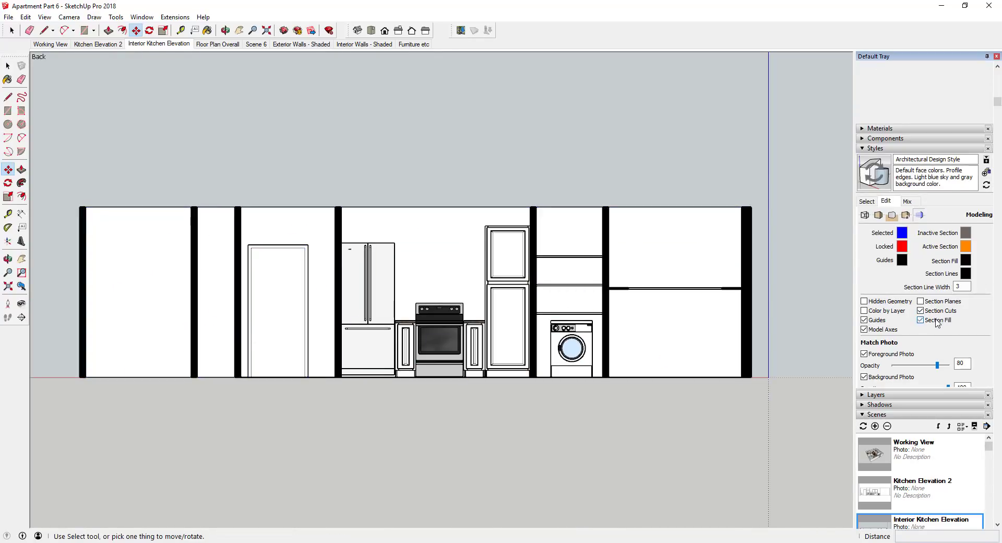
pyautogui.rightClick(151, 45)
pyautogui.click(191, 89)
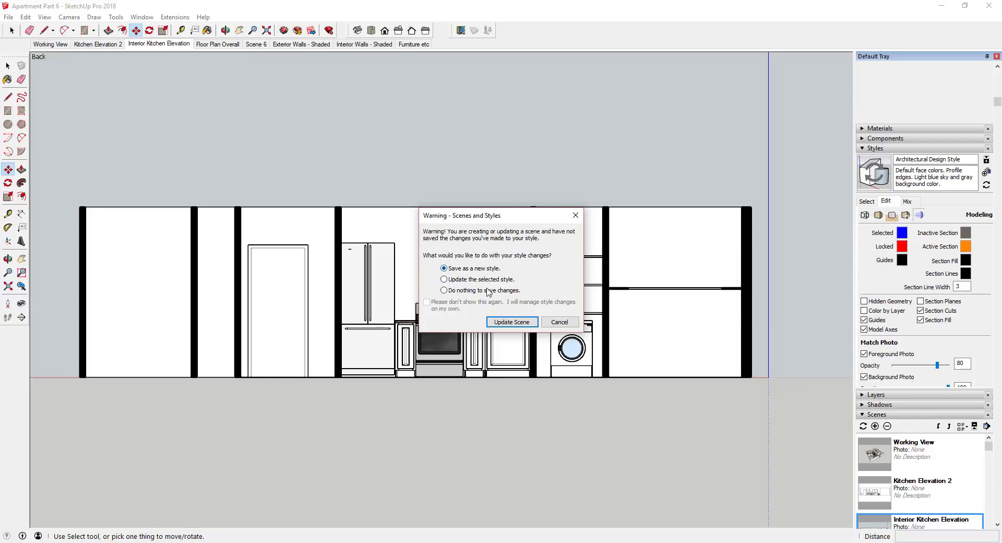
pyautogui.click(510, 322)
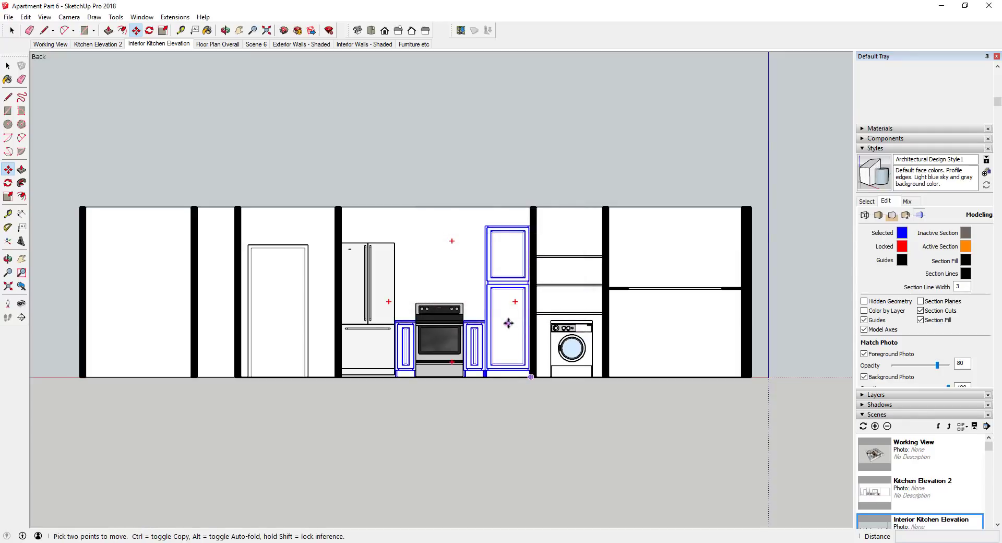
pyautogui.hotkey('ctrl', 'a')
pyautogui.hotkey('ctrl', 't')
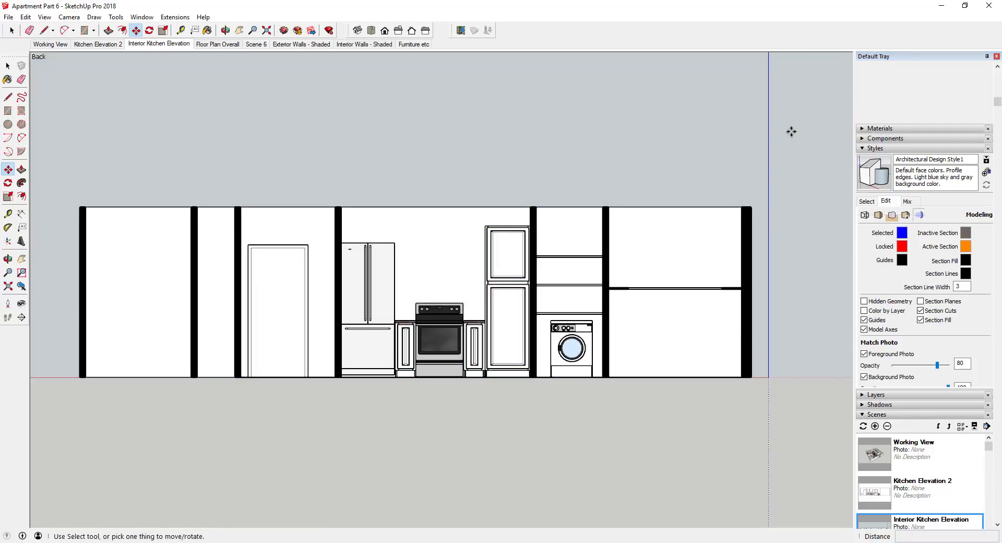
pyautogui.press('space')
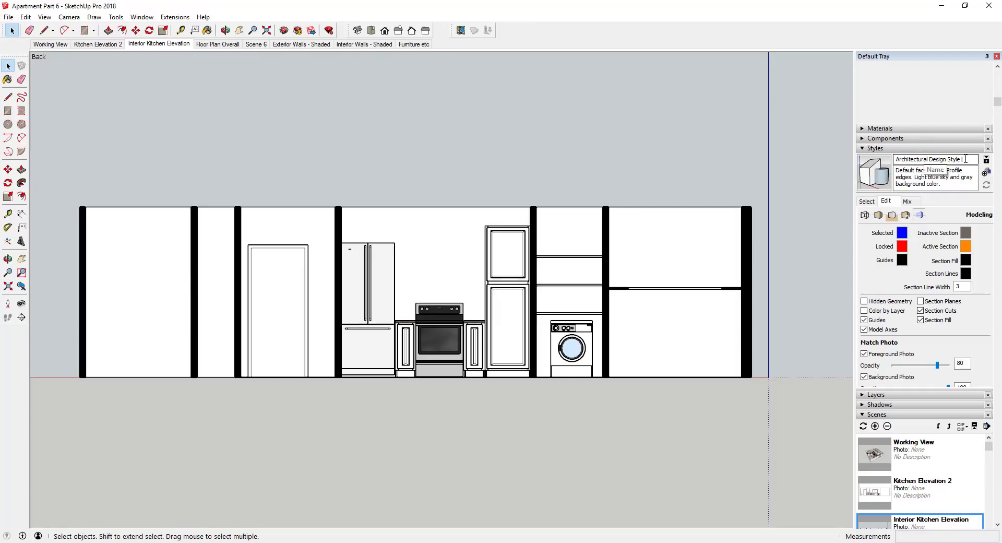
# Rename the new style "Architectural Design Style - Secti" and update the style.
pyautogui.moveTo(965, 158); pyautogui.dragTo(947, 159)
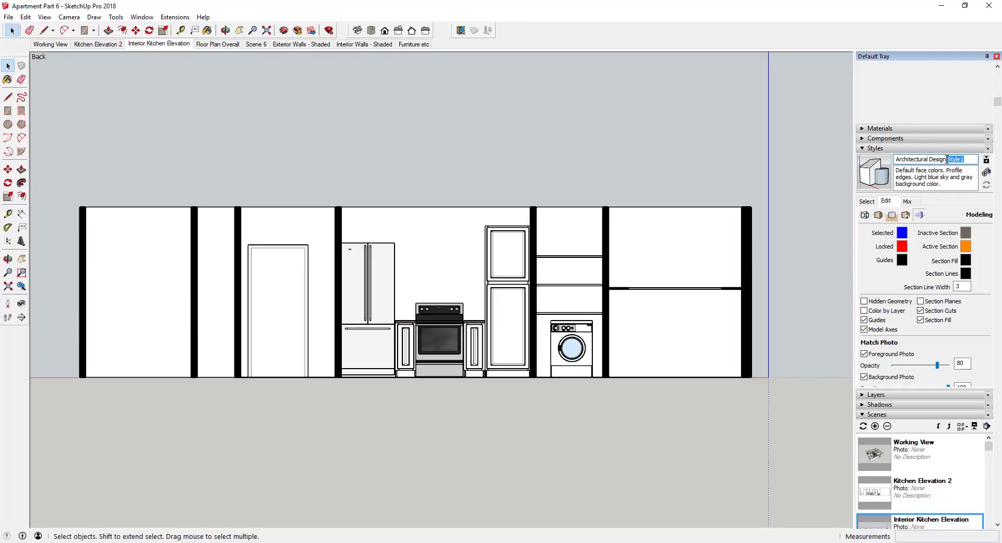
pyautogui.click(968, 158)
pyautogui.press('BackSpace')
pyautogui.write('Secti')
pyautogui.press('Return')
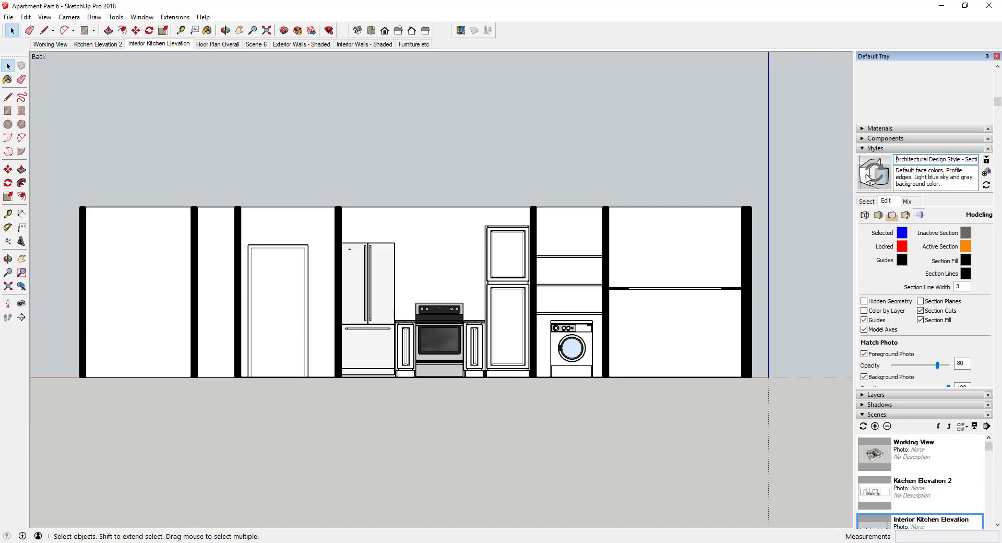
pyautogui.click(882, 177)
# Update the Interior Kitchen Elevation scene with the renamed style and open Save As for the model.
pyautogui.click(145, 42)
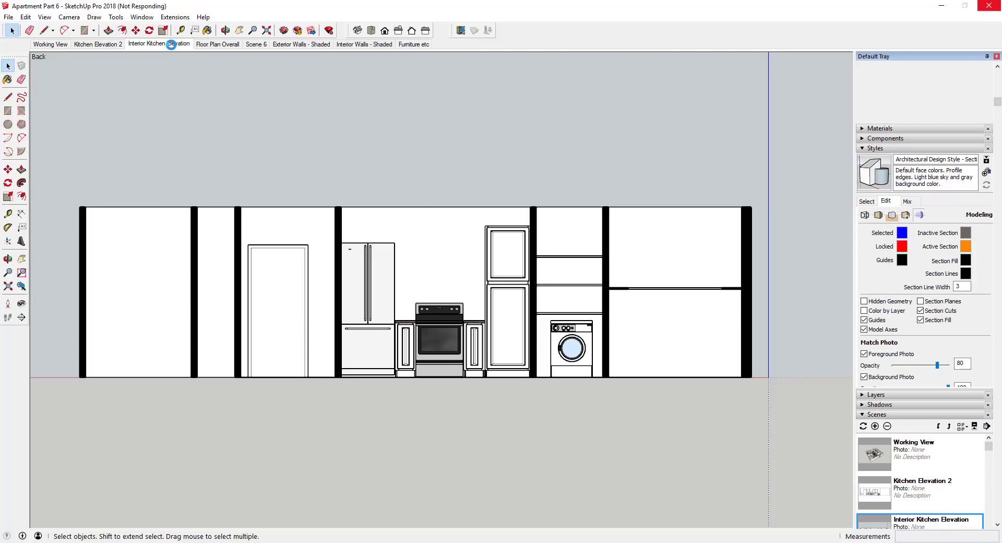
pyautogui.rightClick(171, 44)
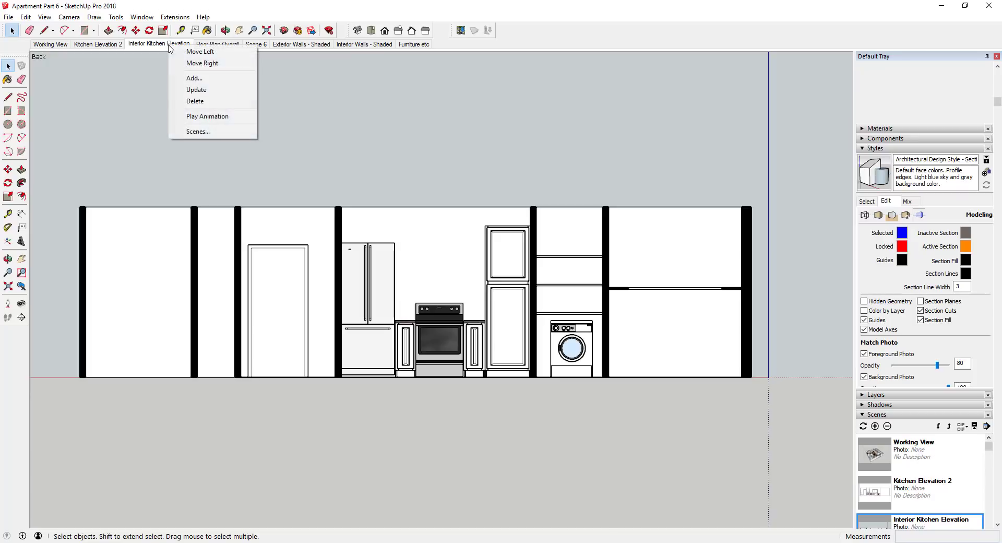
pyautogui.click(204, 92)
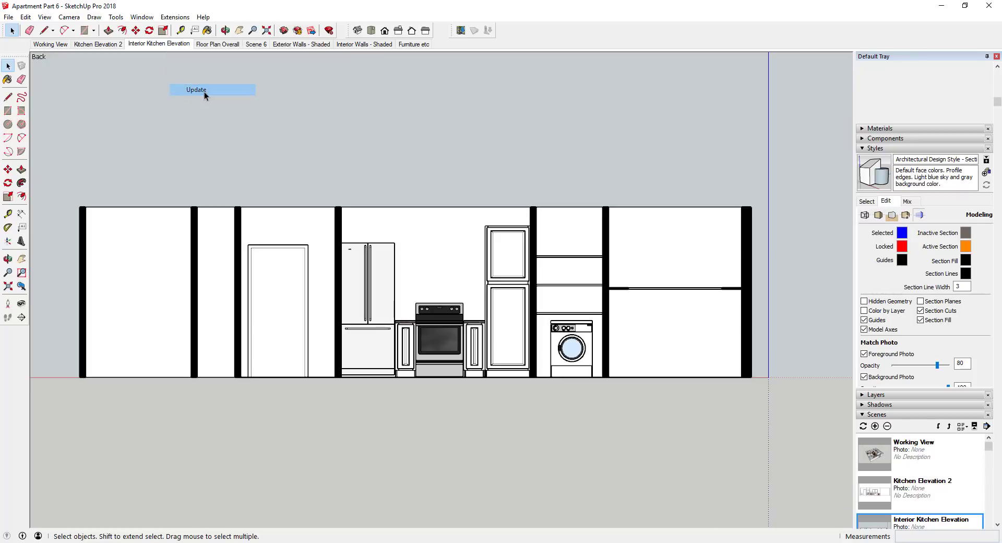
pyautogui.click(8, 17)
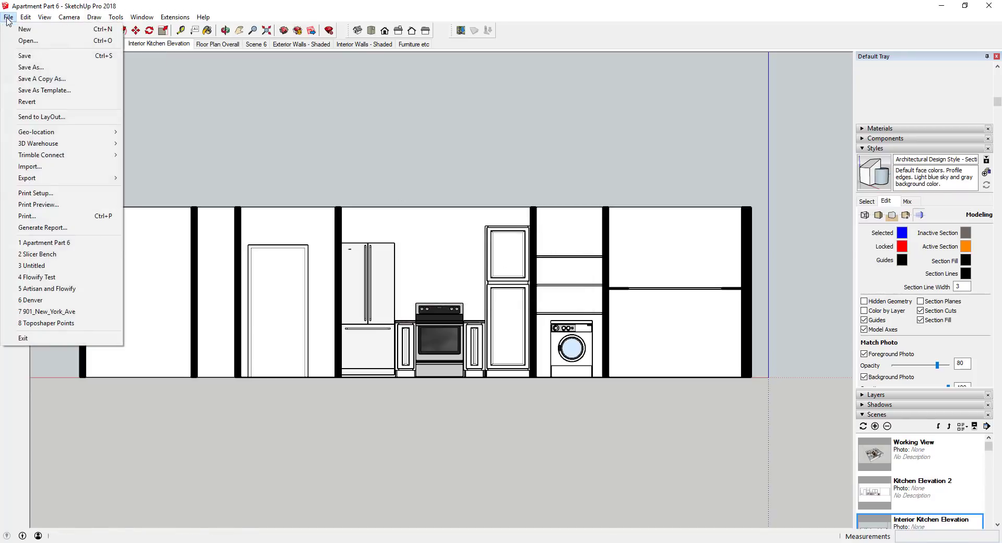
pyautogui.click(39, 67)
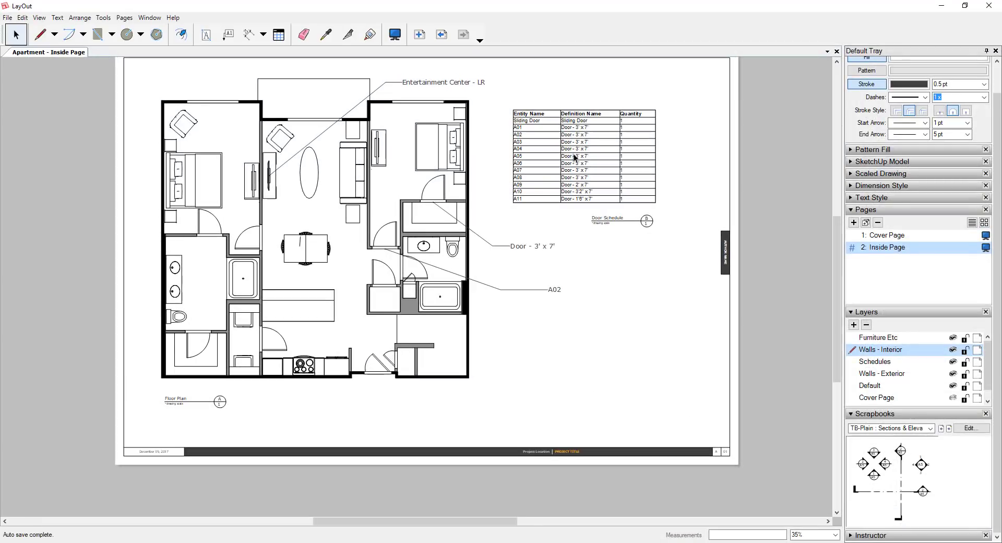
# Switch to the Apartment document in LayOut and add a new page after the Inside Page.
pyautogui.scroll(-1, 653, 199)
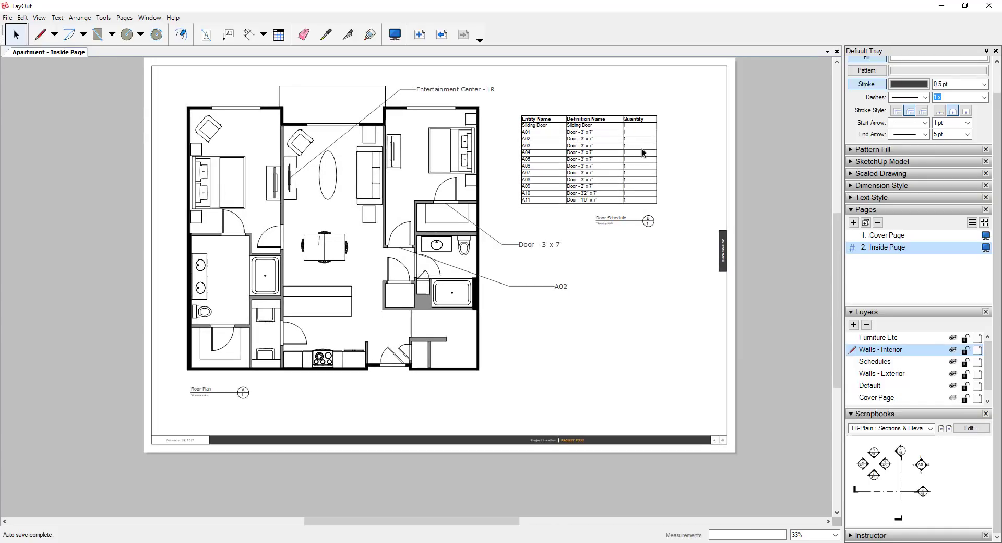
pyautogui.moveTo(643, 153); pyautogui.dragTo(634, 182, button='middle')
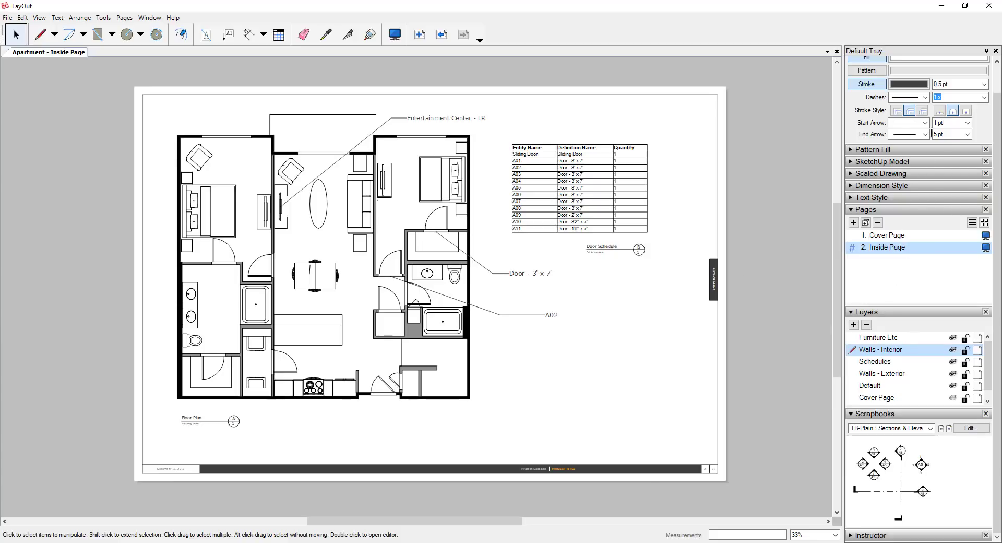
pyautogui.click(854, 223)
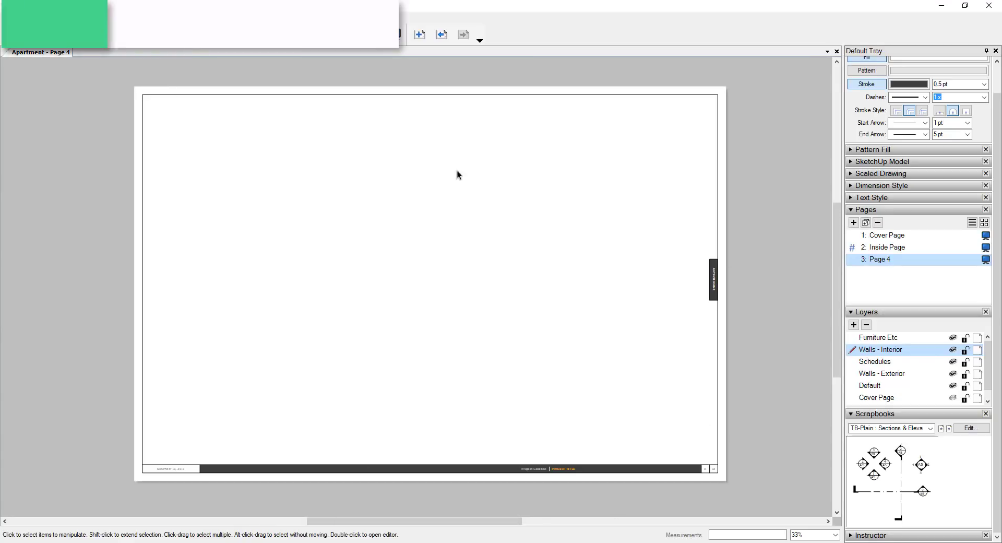
# Compare the page numbers in the title blocks of the Inside Page and Page 4.
pyautogui.click(889, 247)
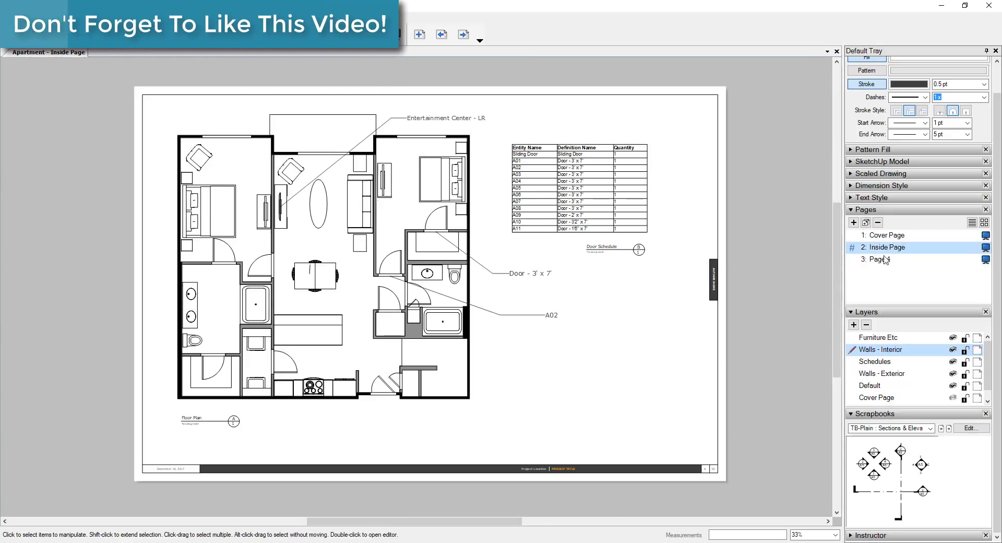
pyautogui.scroll(5, 711, 472)
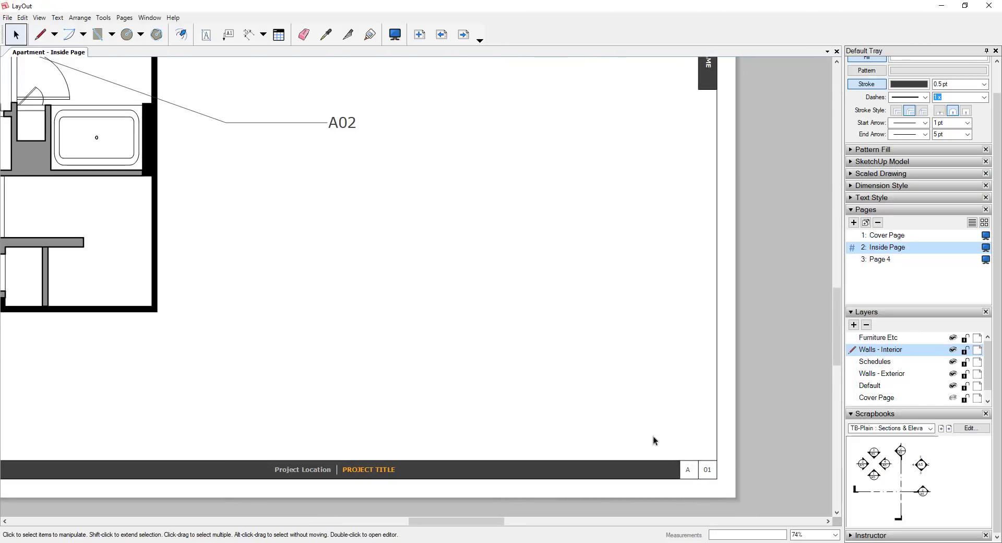
pyautogui.scroll(-5, 718, 478)
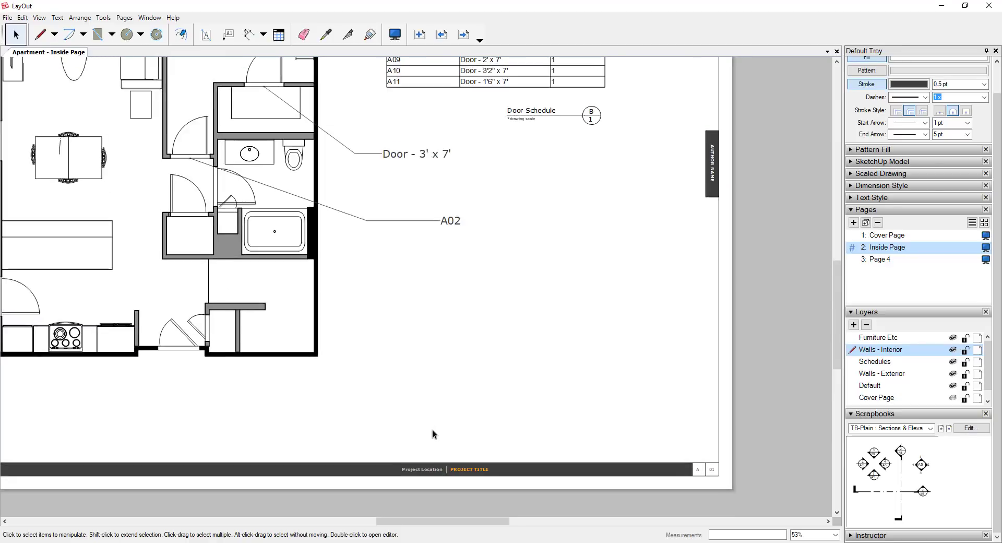
pyautogui.click(882, 261)
pyautogui.scroll(4, 660, 462)
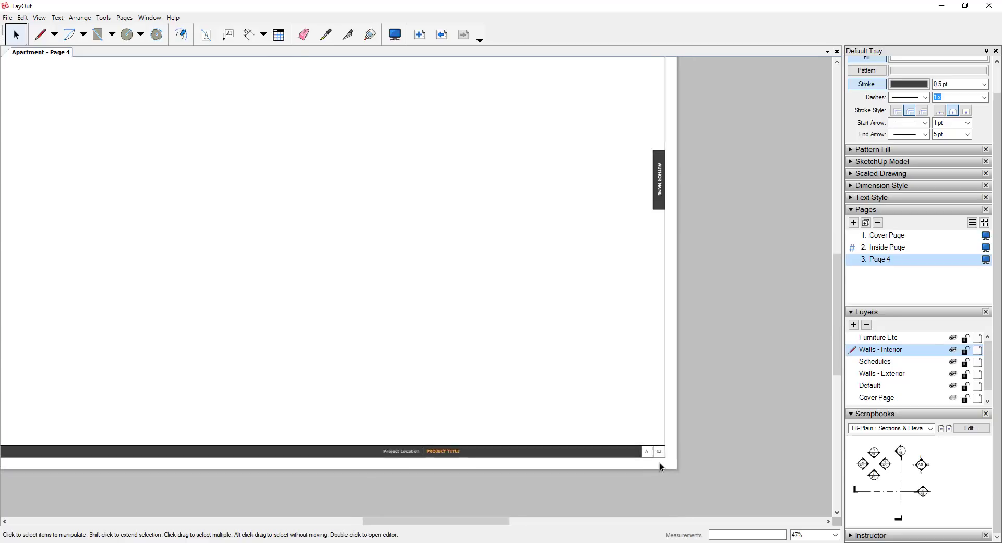
# Rename the Inside Page as "A01 - Floor Plan".
pyautogui.scroll(-4, 660, 456)
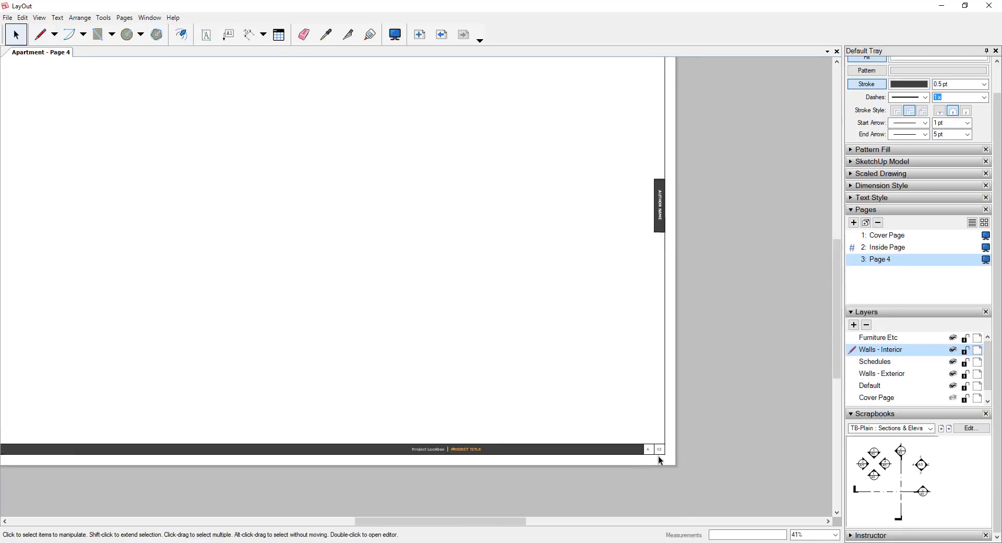
pyautogui.click(879, 251)
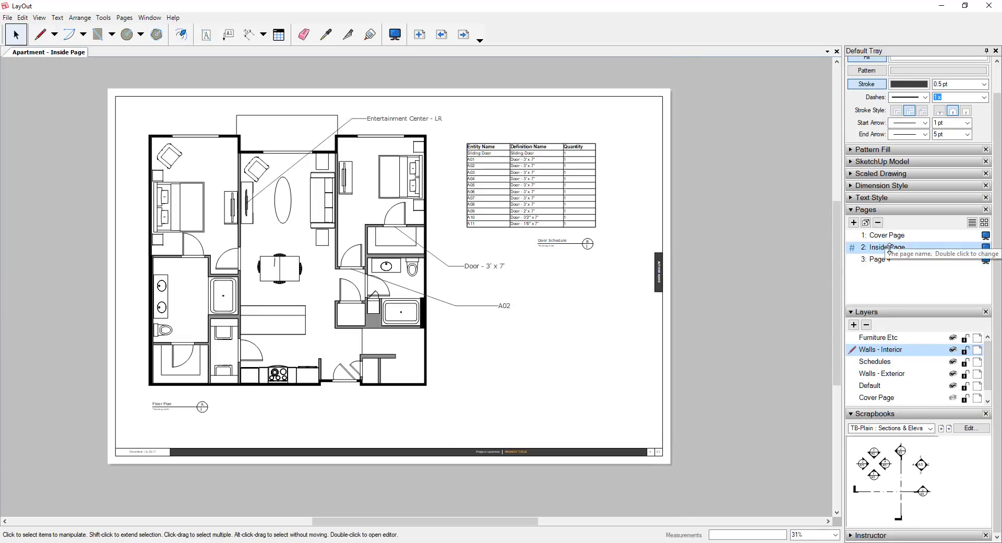
pyautogui.click(890, 250)
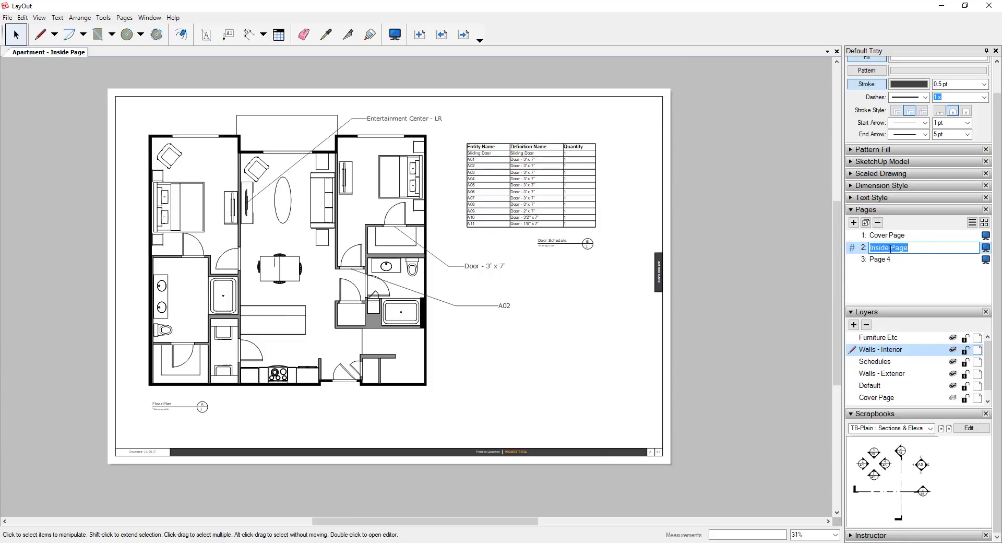
pyautogui.press('Return')
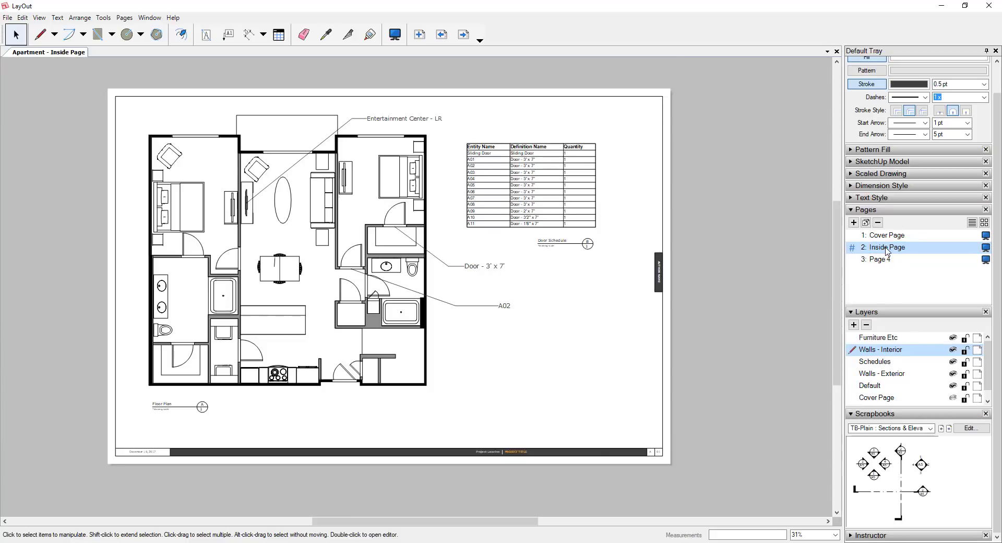
pyautogui.click(885, 249)
pyautogui.write('A01 Floor Plan')
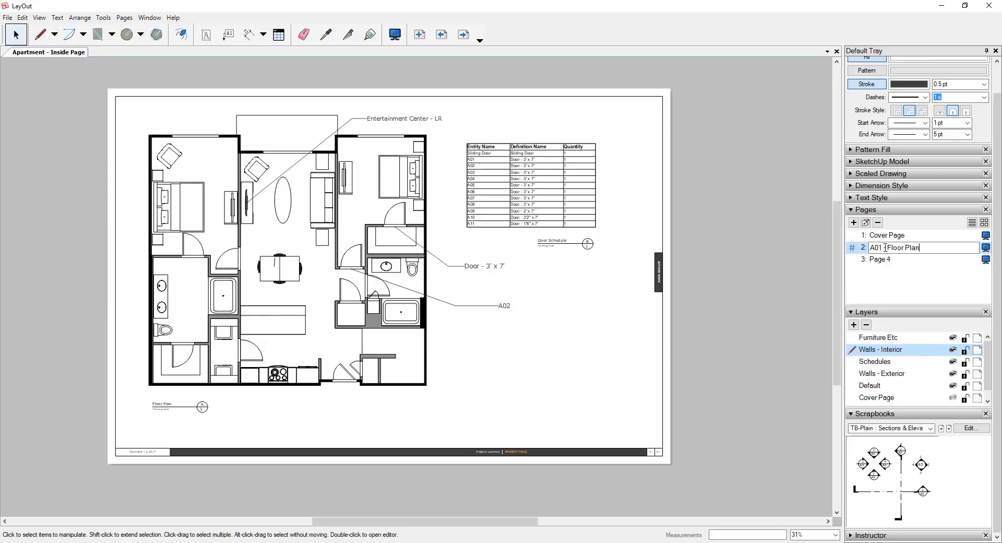
pyautogui.press('Return')
# Rename Page 4 as "A02 - Interior Elevations".
pyautogui.doubleClick(882, 259)
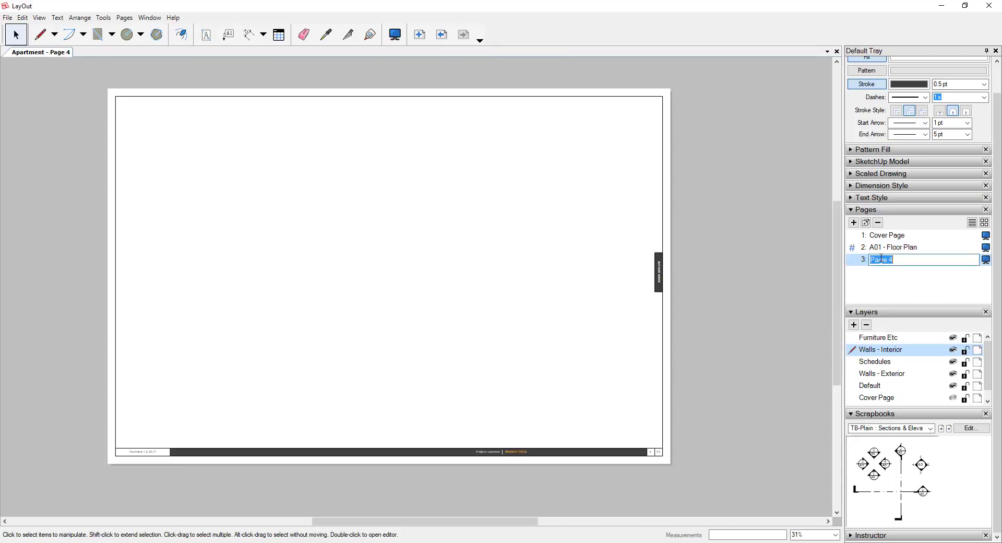
pyautogui.write('A02 - Interior Elevations')
pyautogui.press('Return')
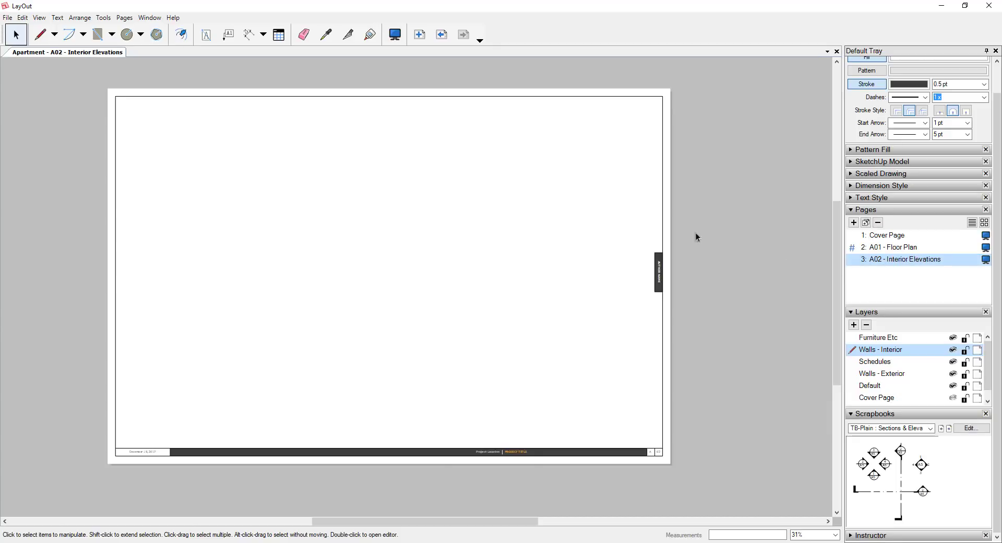
# Insert the apartment SketchUp model from the "51 Apartment for Layout 7" folder onto the A02 - Interior Elevations page.
pyautogui.click(8, 18)
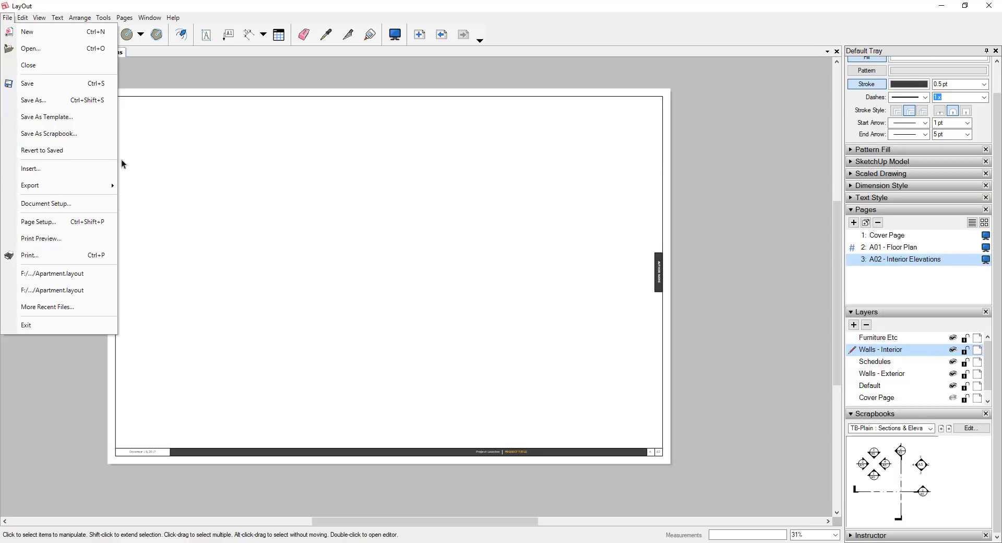
pyautogui.click(40, 170)
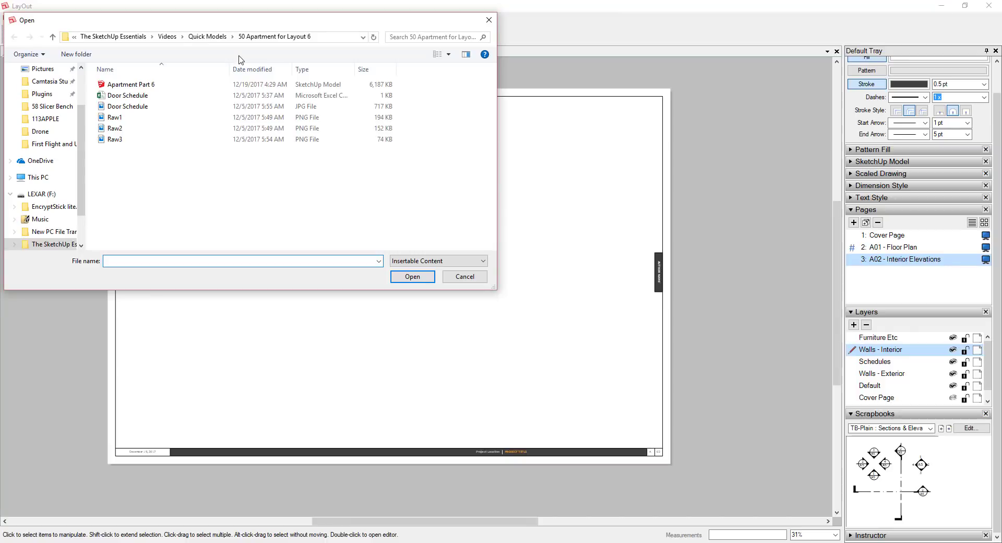
pyautogui.click(204, 37)
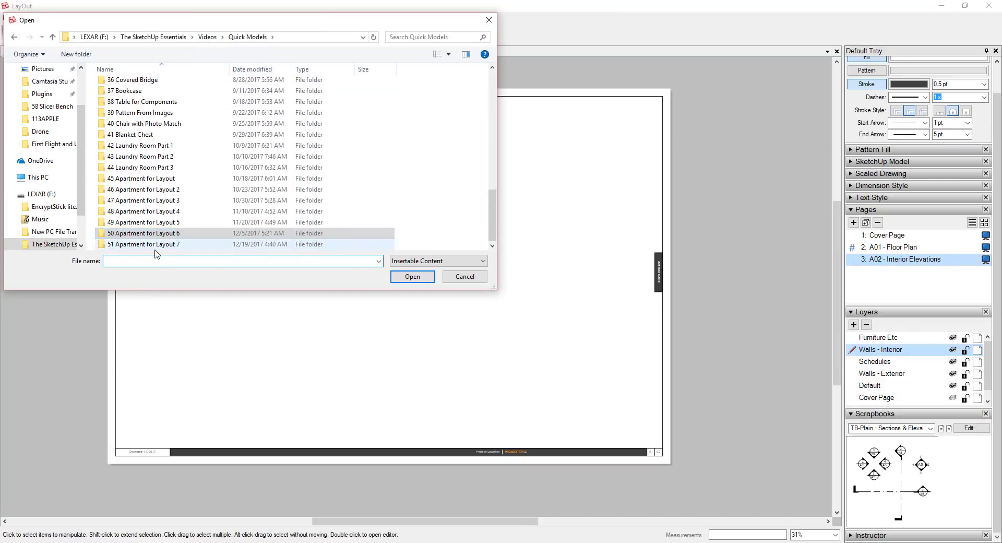
pyautogui.click(156, 245)
pyautogui.doubleClick(156, 245)
pyautogui.doubleClick(146, 82)
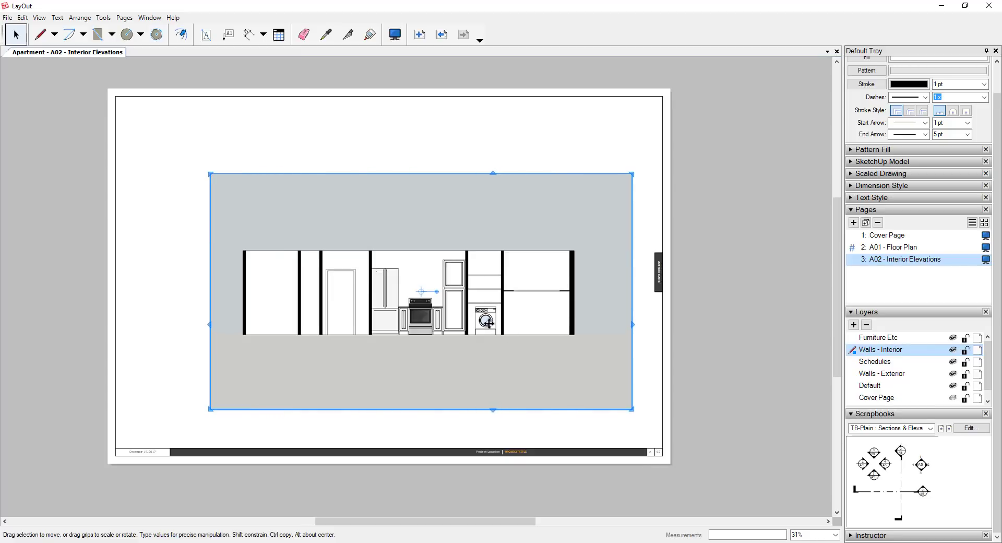
# Set the inserted model viewport to the Kitchen Elevation 2 scene.
pyautogui.scroll(2, 454, 314)
pyautogui.scroll(1, 450, 314)
pyautogui.scroll(-2, 460, 287)
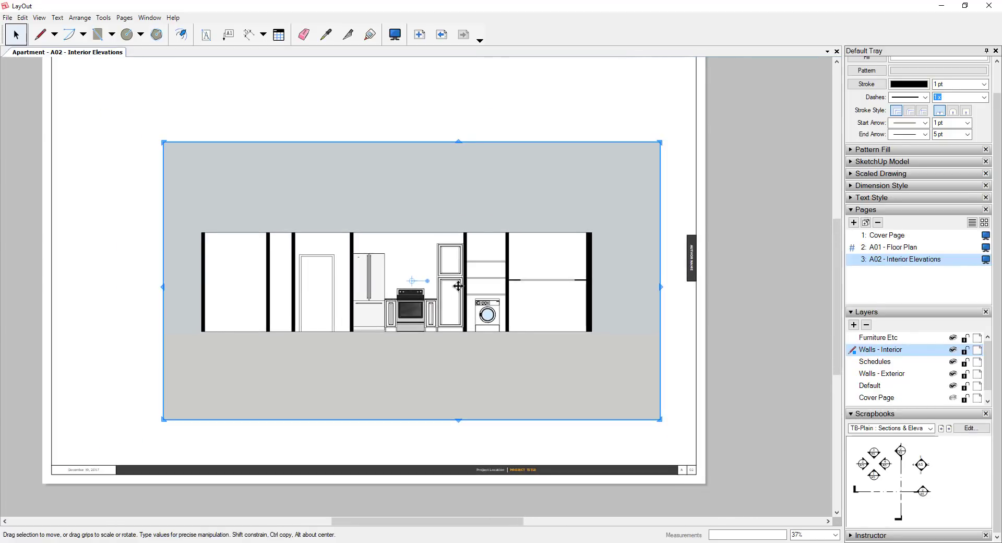
pyautogui.scroll(2, 459, 286)
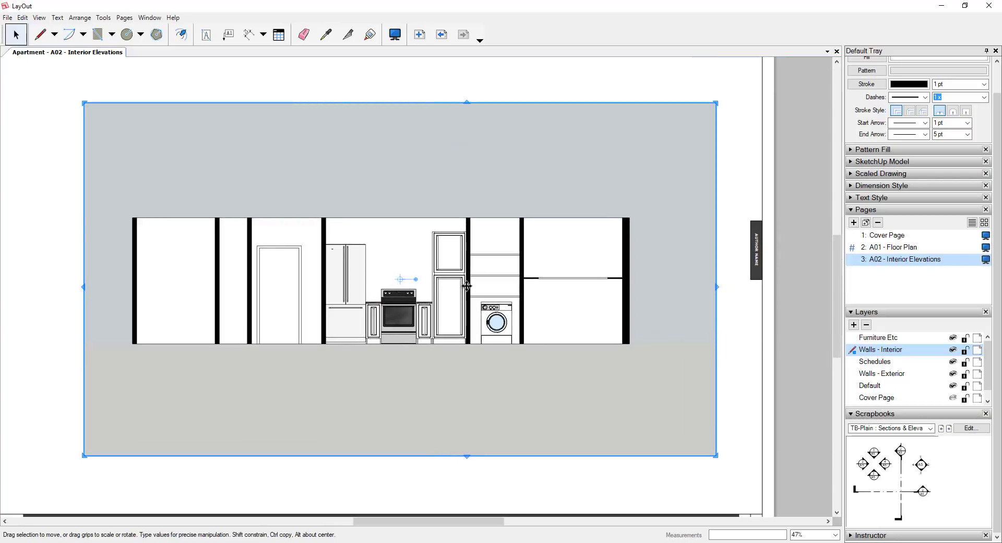
pyautogui.scroll(-1, 453, 286)
pyautogui.rightClick(452, 288)
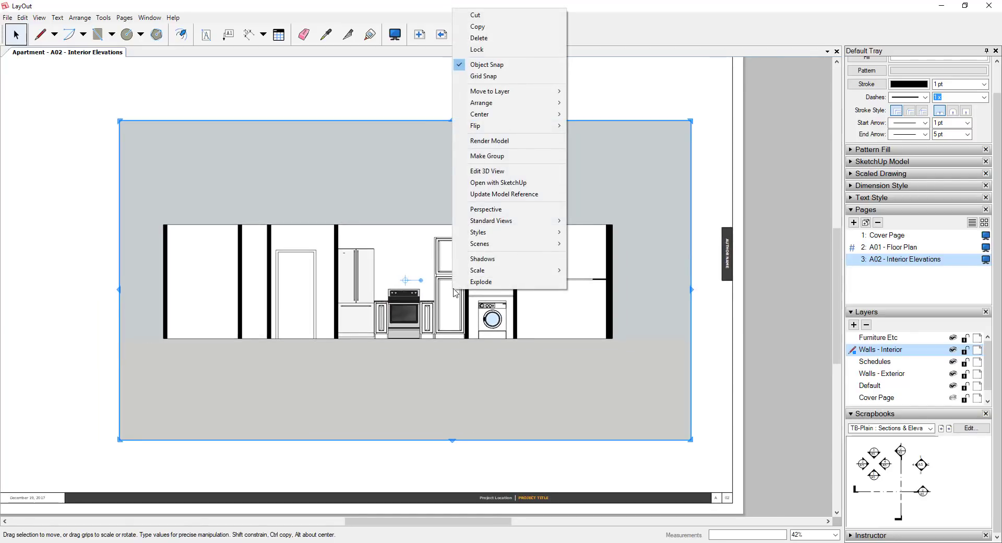
pyautogui.rightClick(446, 299)
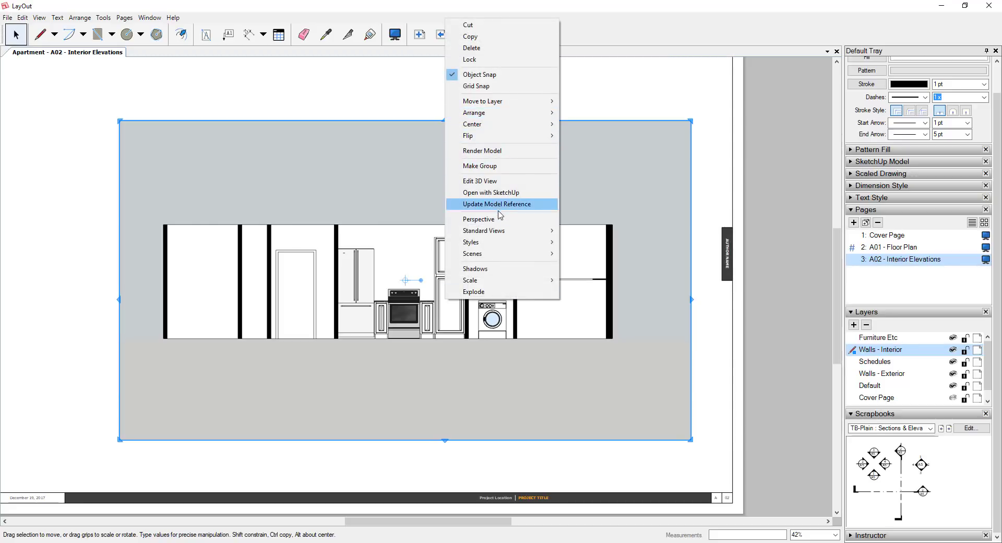
pyautogui.moveTo(485, 256)
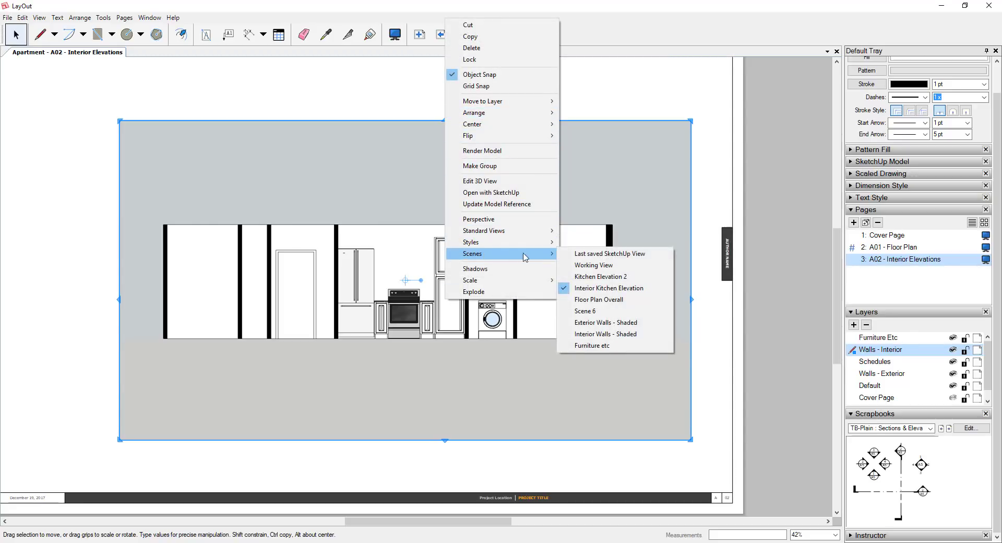
pyautogui.click(599, 278)
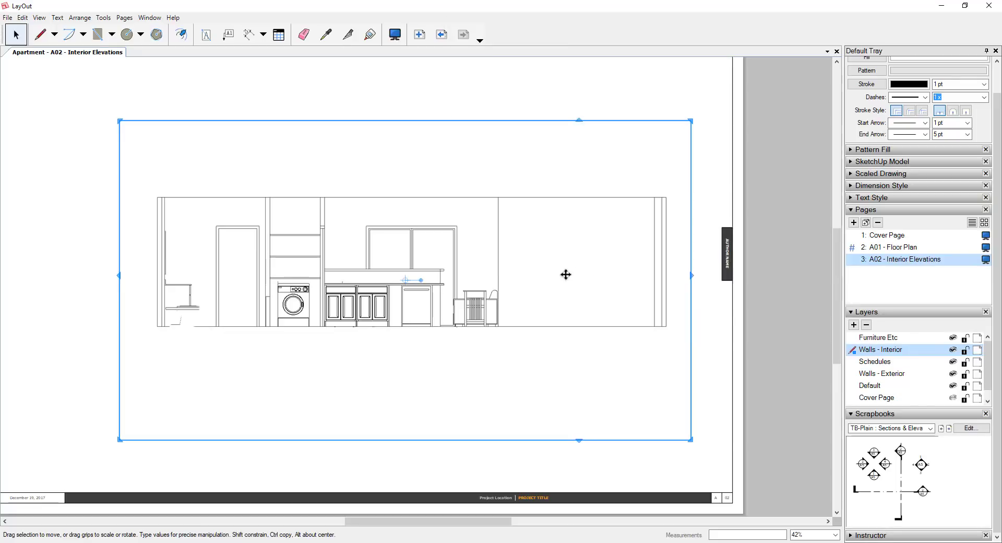
# Switch the viewport to the Floor Plan Overall scene, return it to Interior Kitchen Elevation, and deselect it.
pyautogui.rightClick(392, 248)
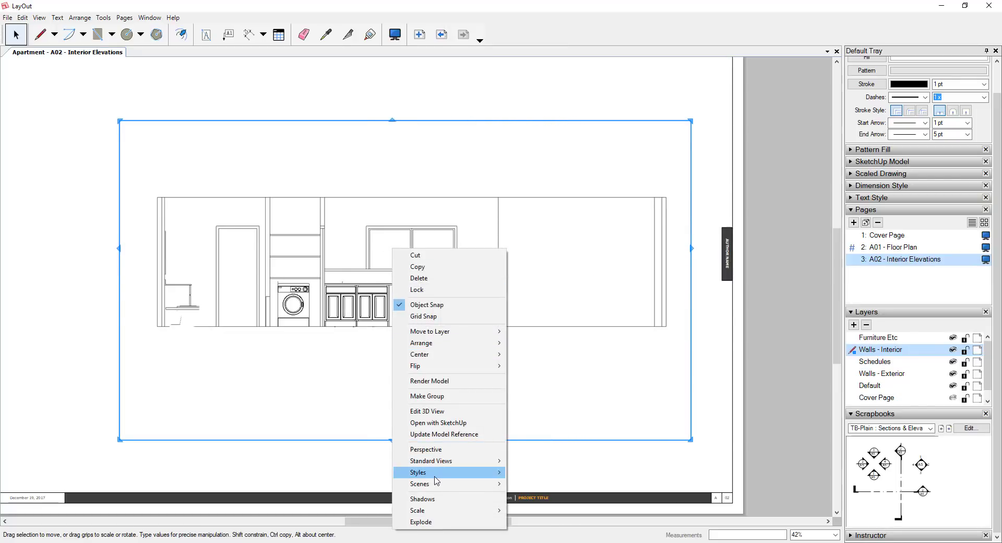
pyautogui.moveTo(437, 476)
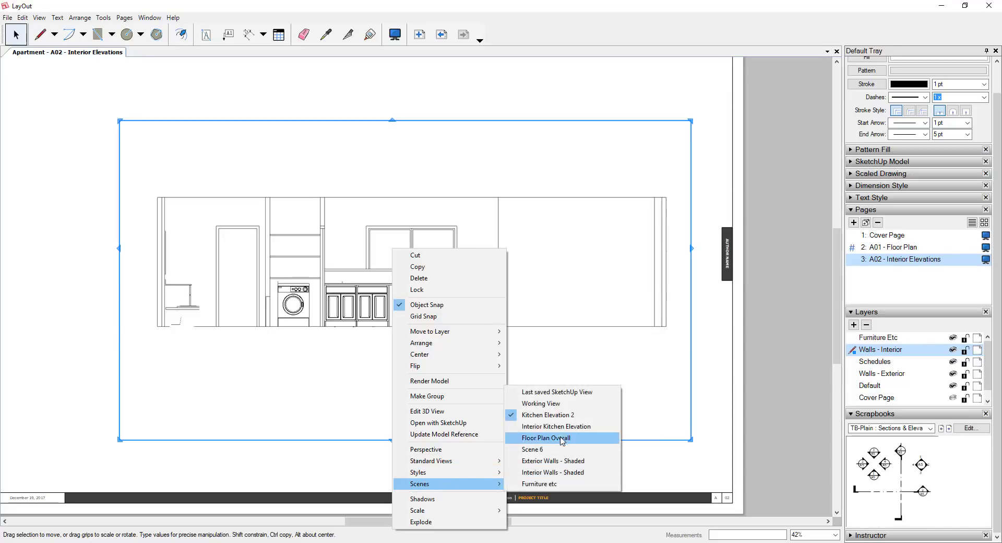
pyautogui.click(561, 440)
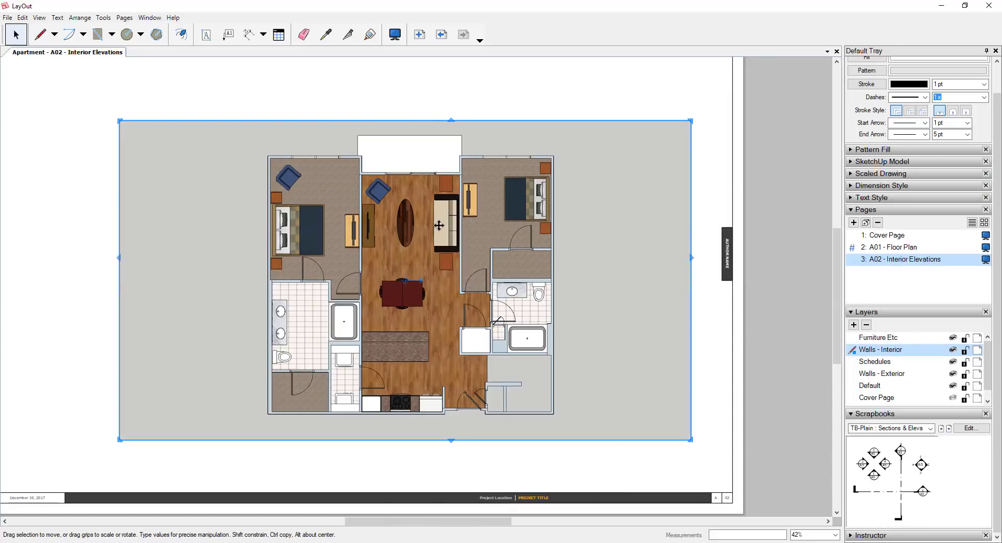
pyautogui.rightClick(441, 227)
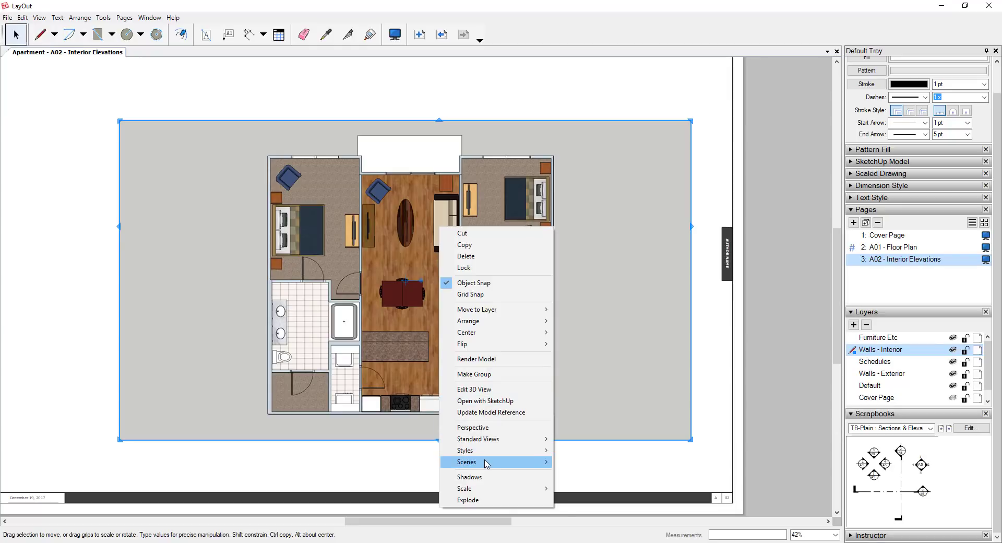
pyautogui.moveTo(485, 464)
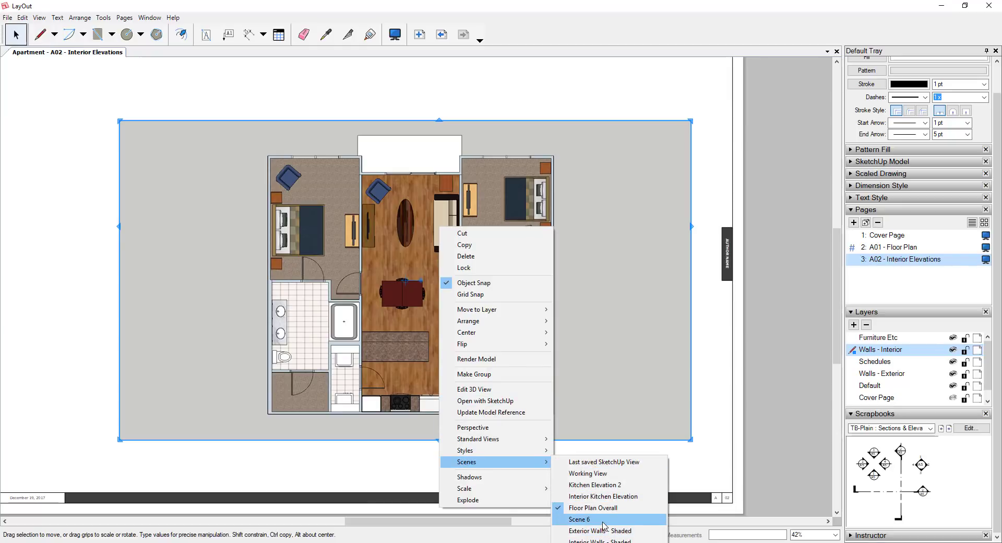
pyautogui.click(604, 496)
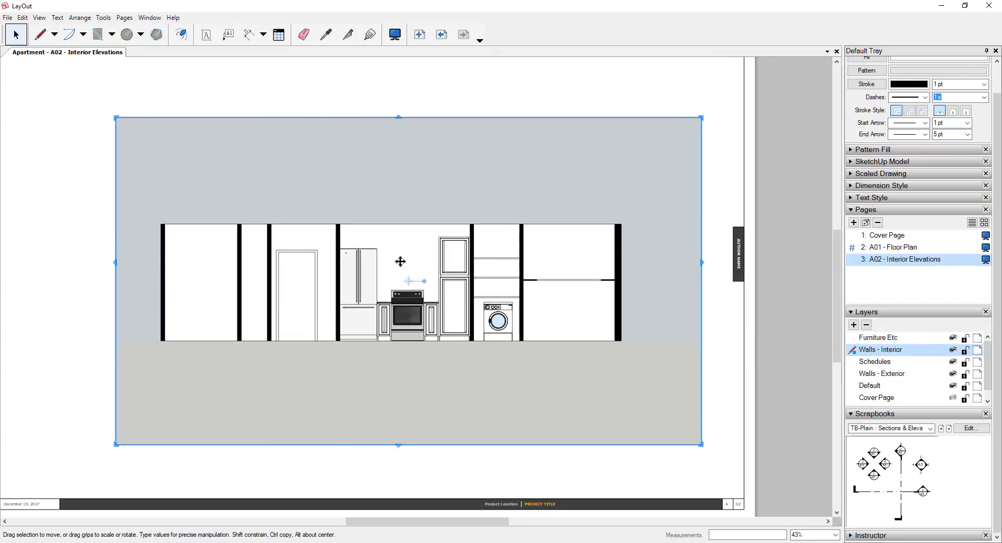
pyautogui.scroll(-1, 410, 265)
pyautogui.rightClick(423, 272)
pyautogui.moveTo(498, 497)
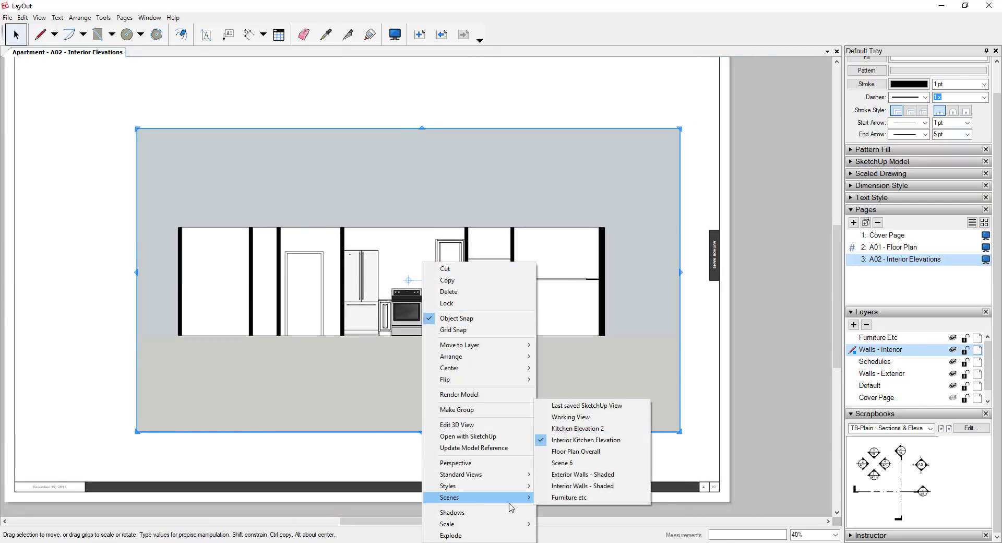
pyautogui.click(702, 183)
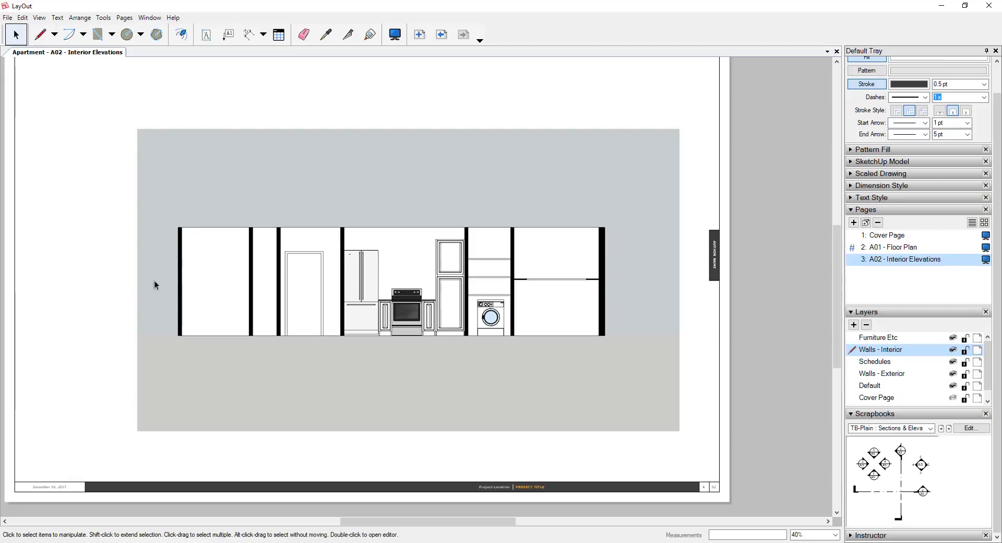
# Examine the line weights, section cuts and cabinet and appliance details in the interior kitchen elevation.
pyautogui.scroll(4, 411, 308)
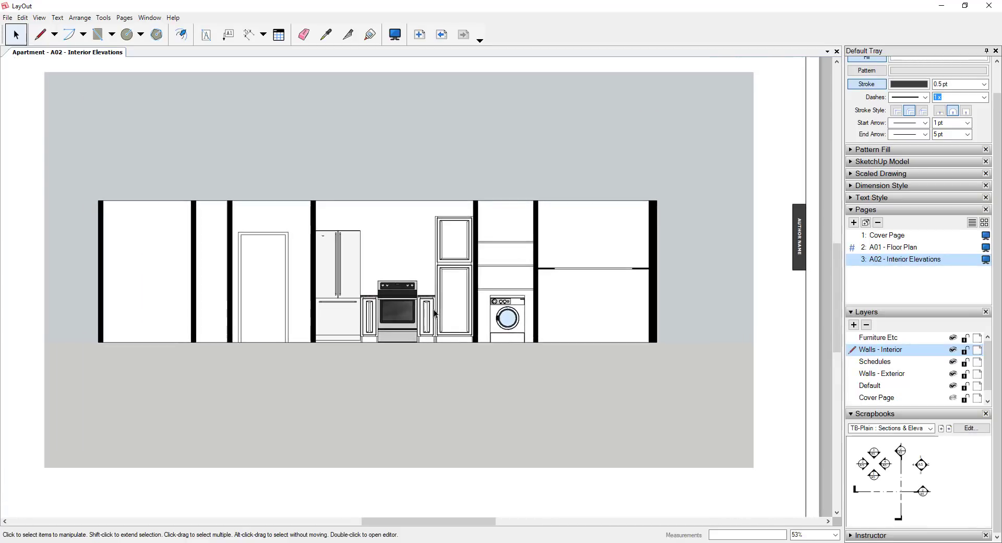
pyautogui.scroll(-1, 411, 308)
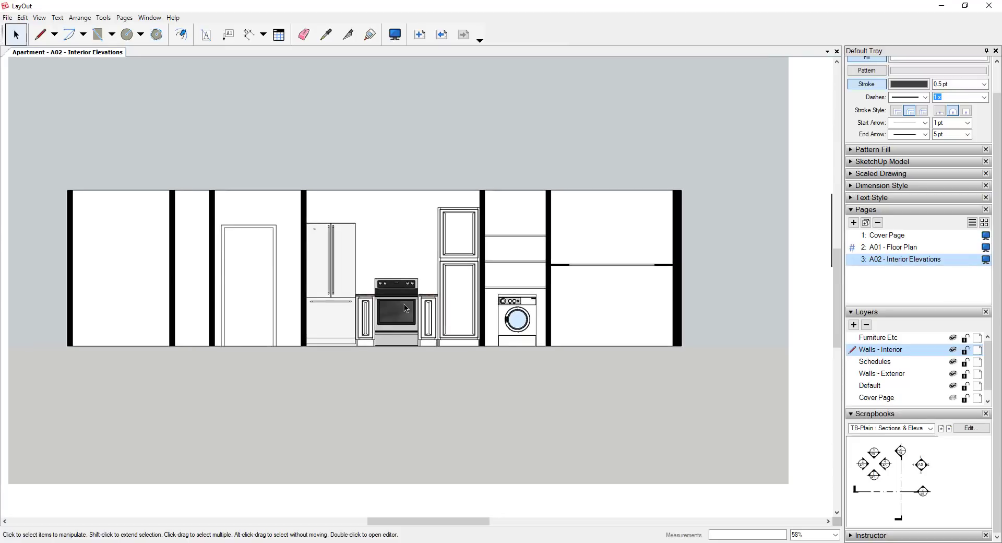
pyautogui.scroll(5, 360, 294)
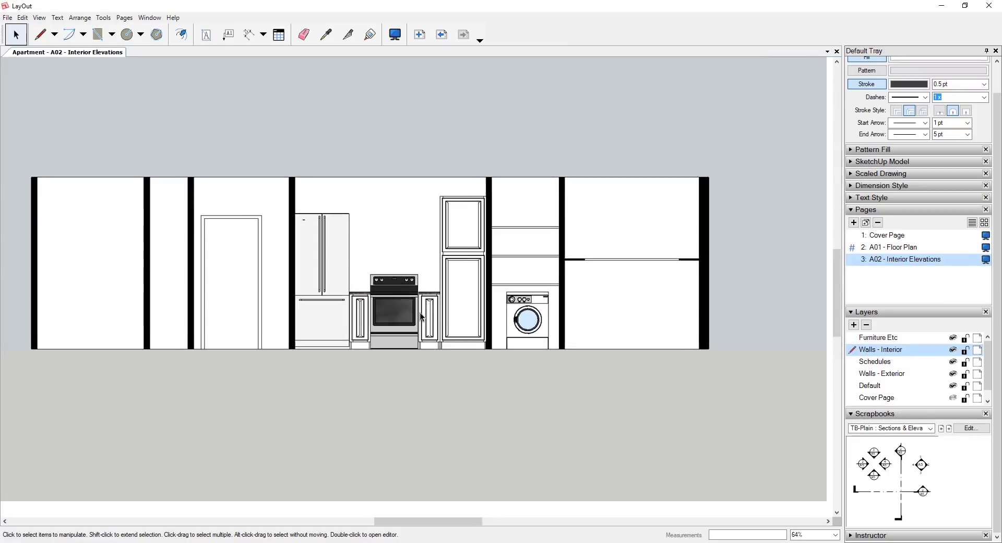
pyautogui.scroll(1, 387, 293)
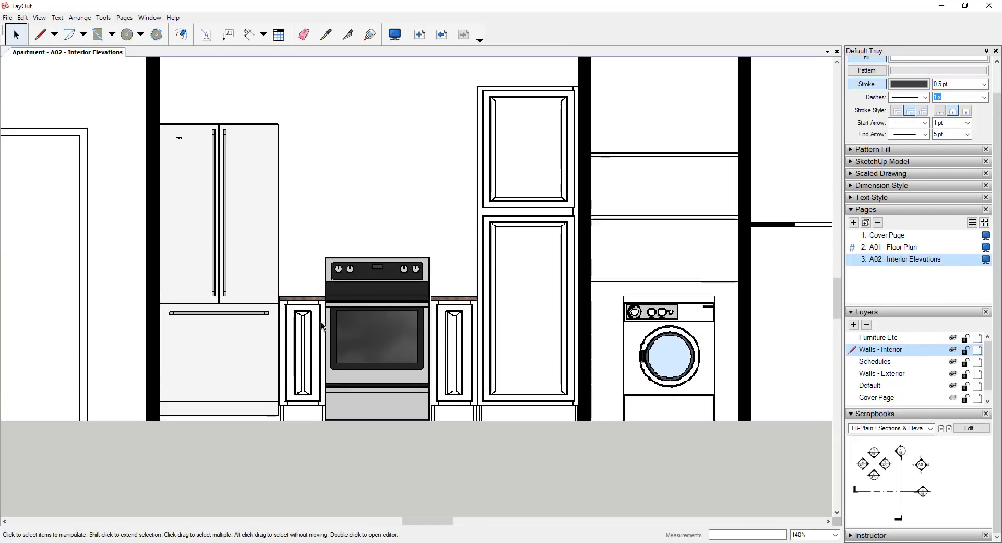
pyautogui.scroll(-7, 507, 178)
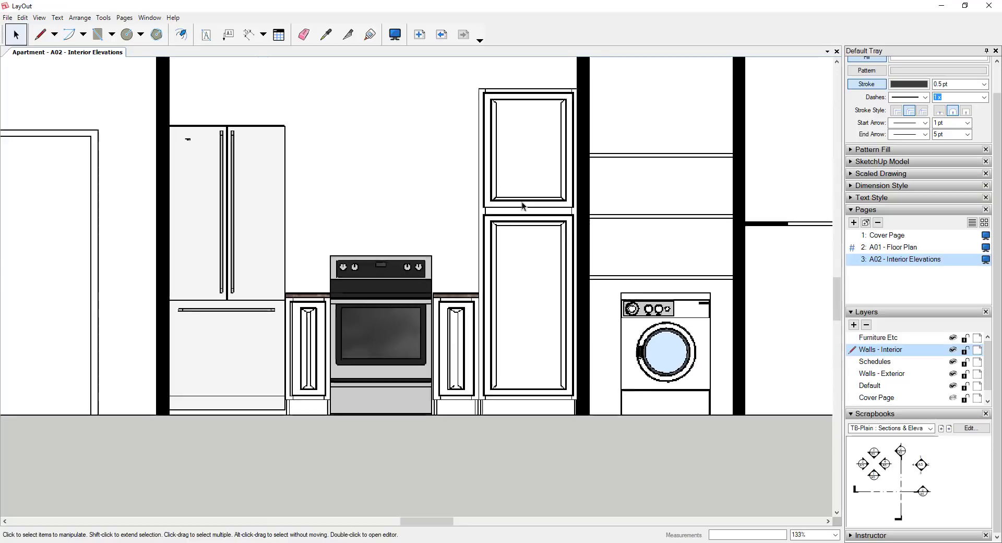
pyautogui.scroll(4, 309, 197)
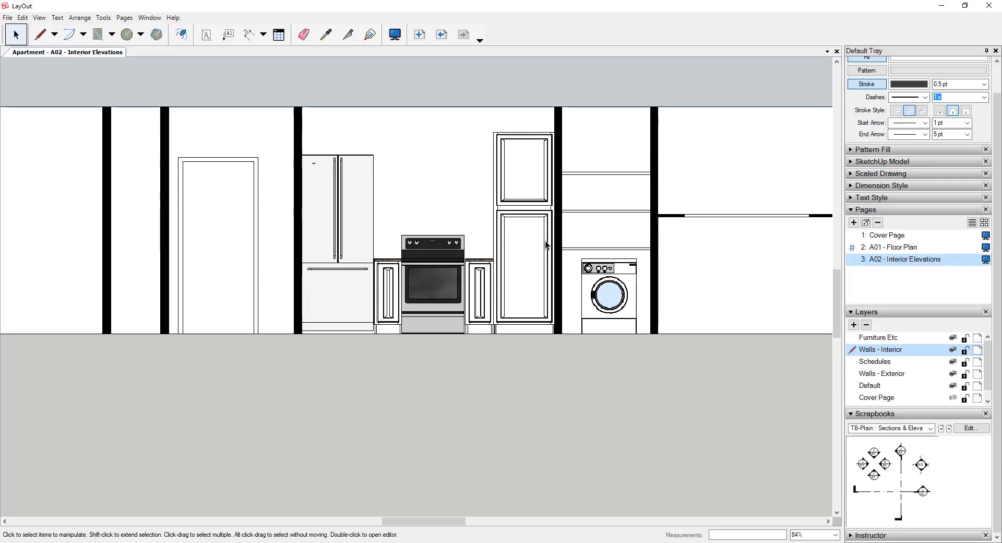
pyautogui.scroll(-2, 547, 246)
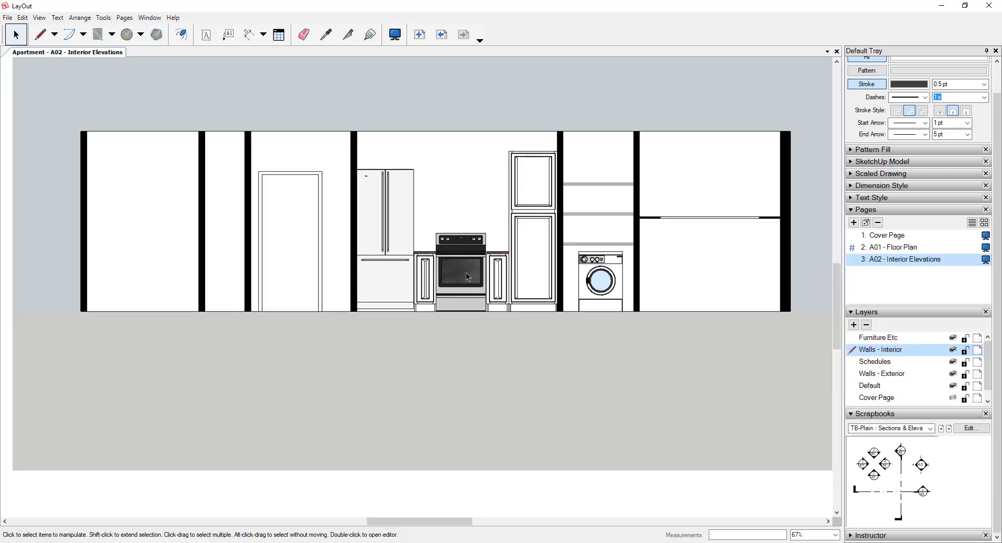
pyautogui.scroll(-3, 571, 240)
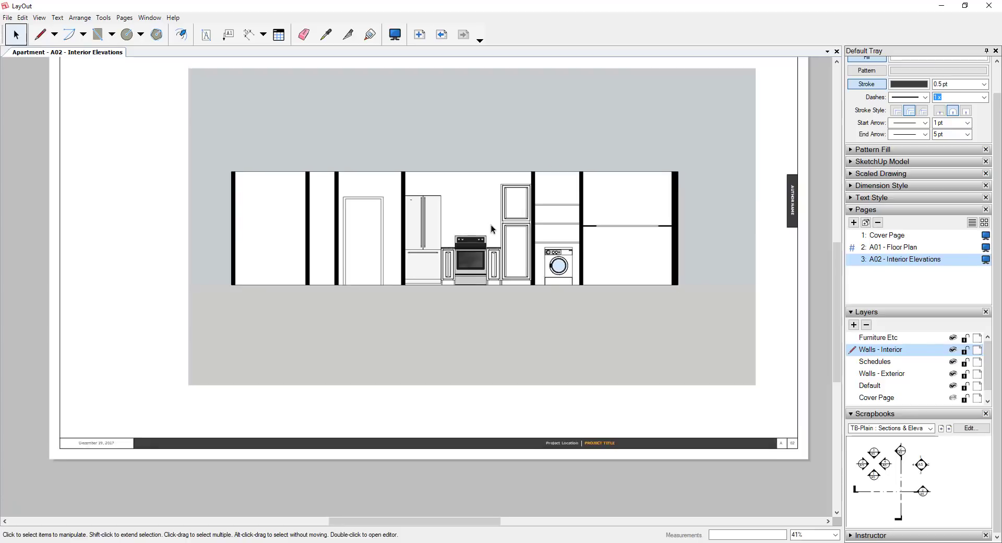
# Switch to SketchUp and try the in-model HiddenLineInteriorWalls and HiddenLine styles on the Interior Kitchen Elevation scene.
pyautogui.click(622, 223)
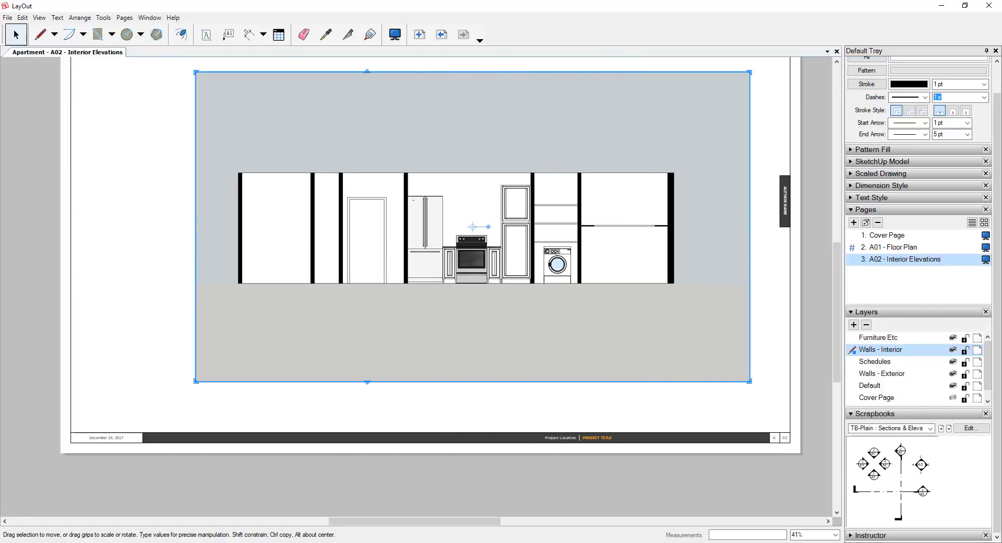
pyautogui.hotkey('alt', 'Tab')
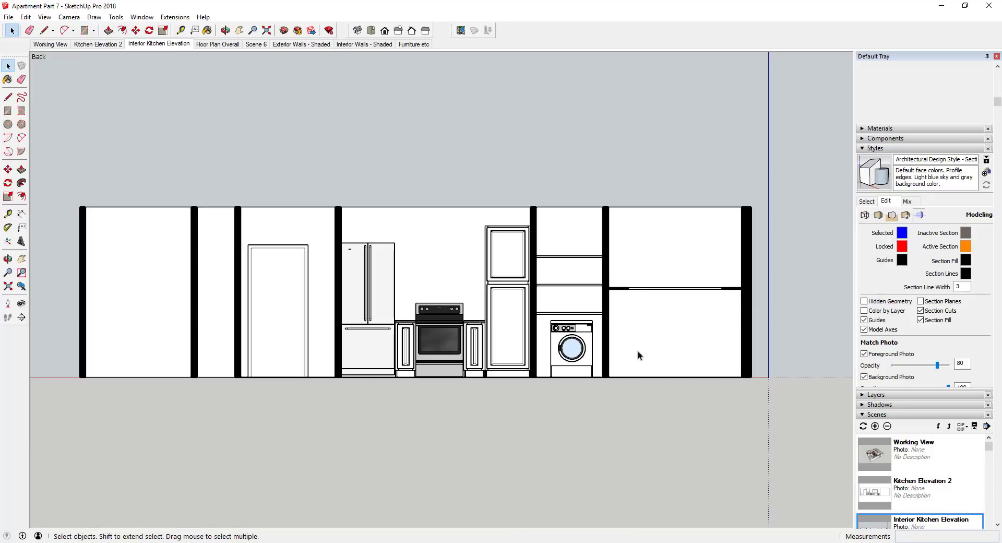
pyautogui.click(868, 202)
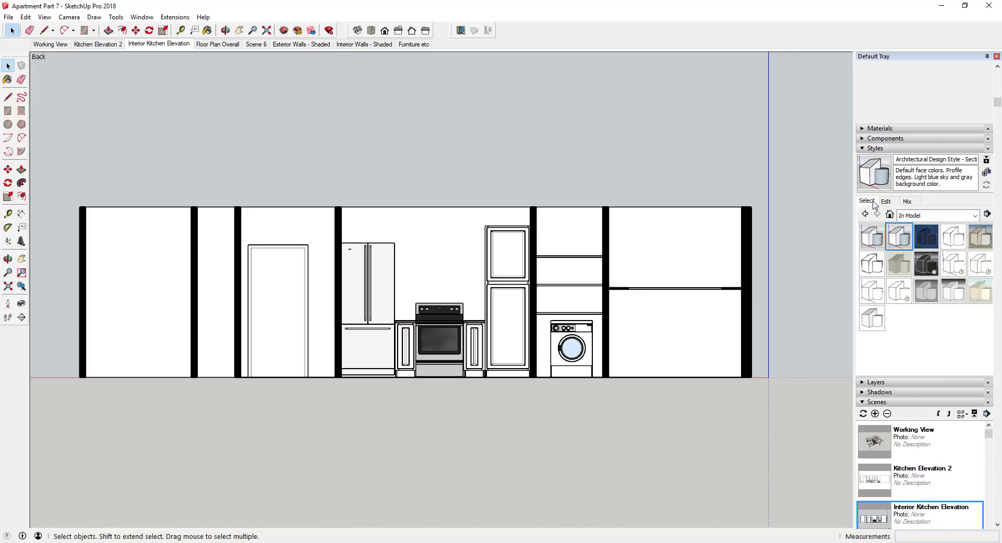
pyautogui.click(901, 292)
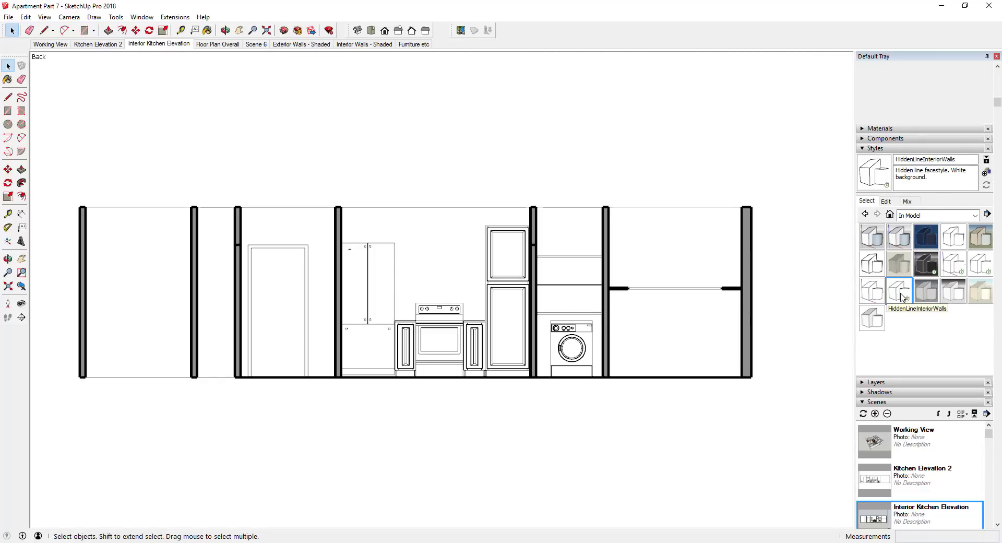
pyautogui.click(955, 265)
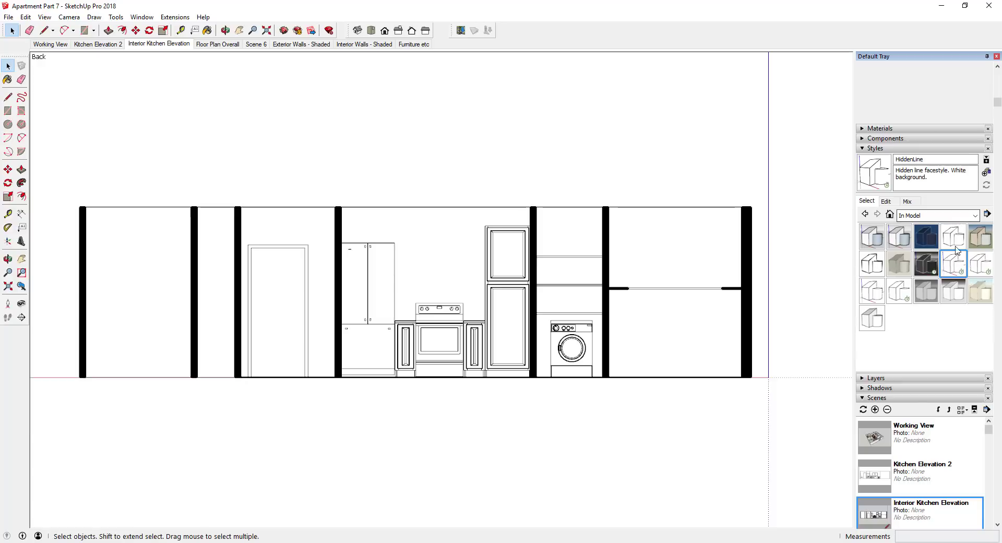
# Apply the hidden line style from the Default Styles collection and create a new style from it in the model.
pyautogui.click(975, 216)
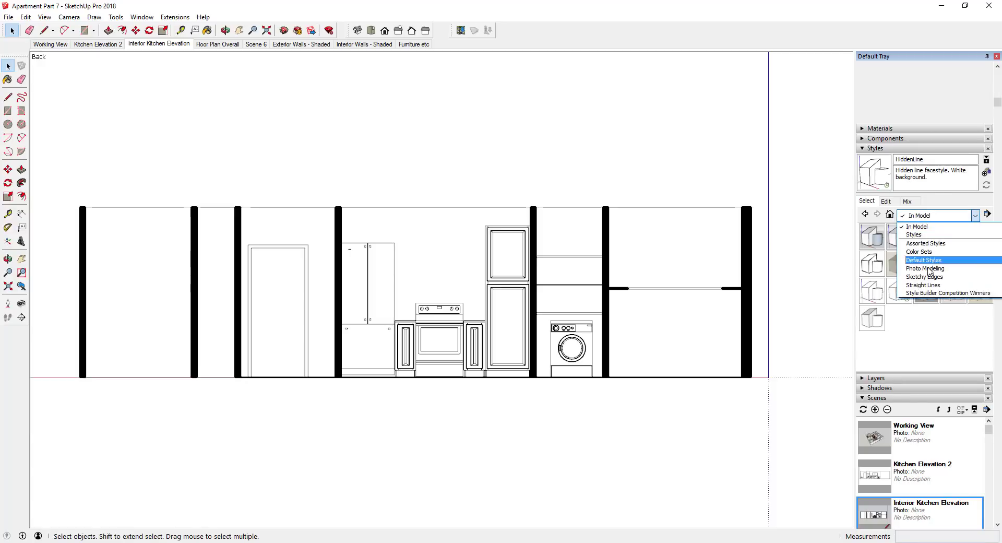
pyautogui.click(933, 266)
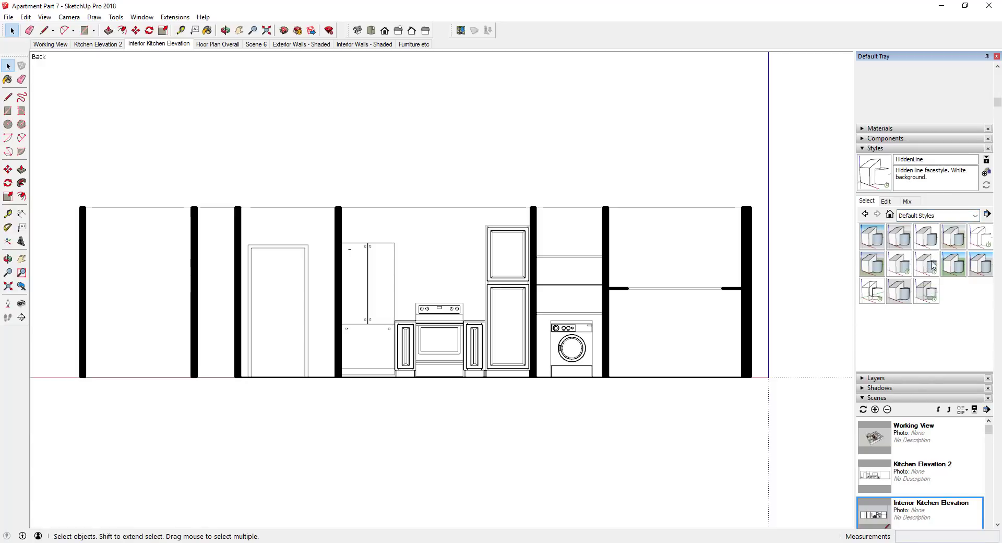
pyautogui.click(981, 240)
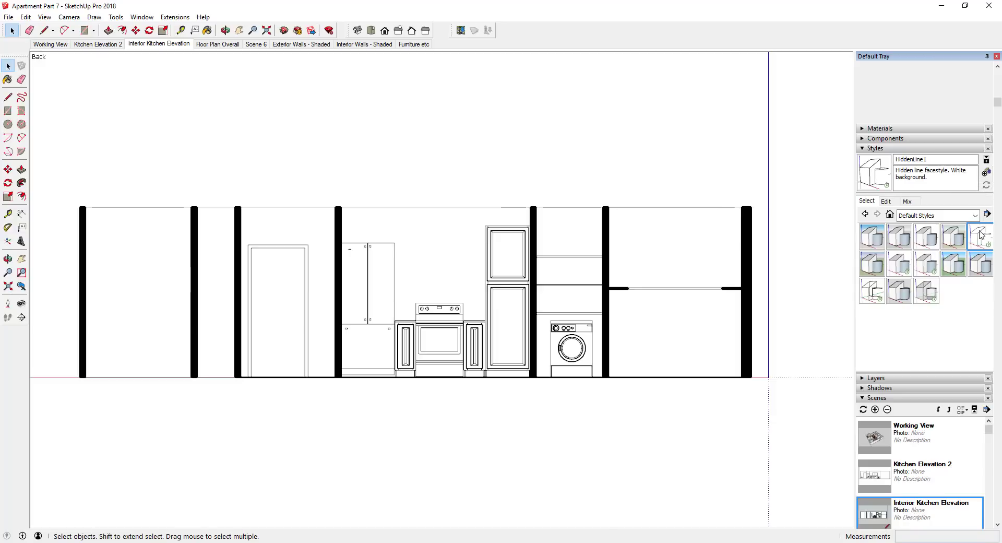
pyautogui.click(987, 174)
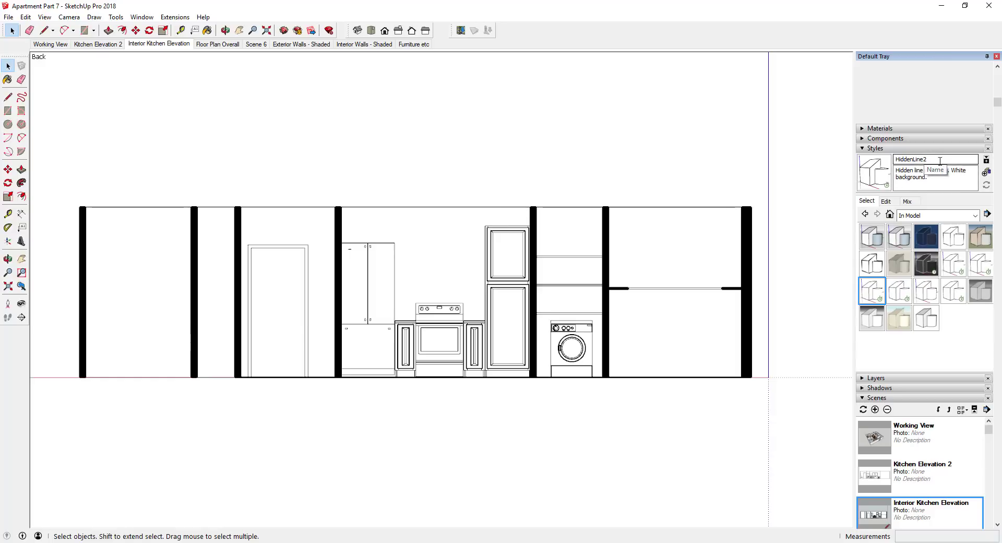
# Turn off section fill in the new hidden line style, set its section line width to 2 and update the style.
pyautogui.click(891, 203)
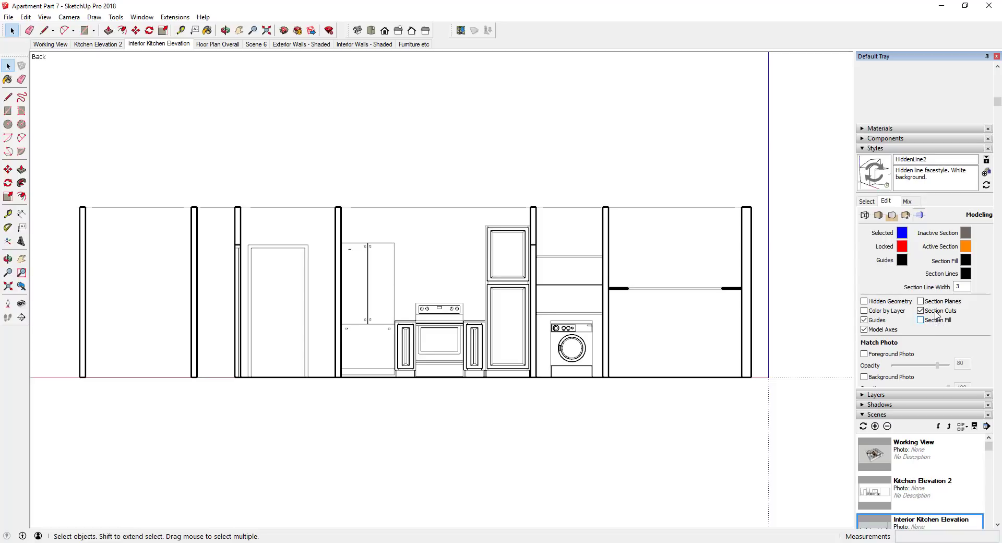
pyautogui.scroll(1, 447, 300)
pyautogui.scroll(-1, 456, 294)
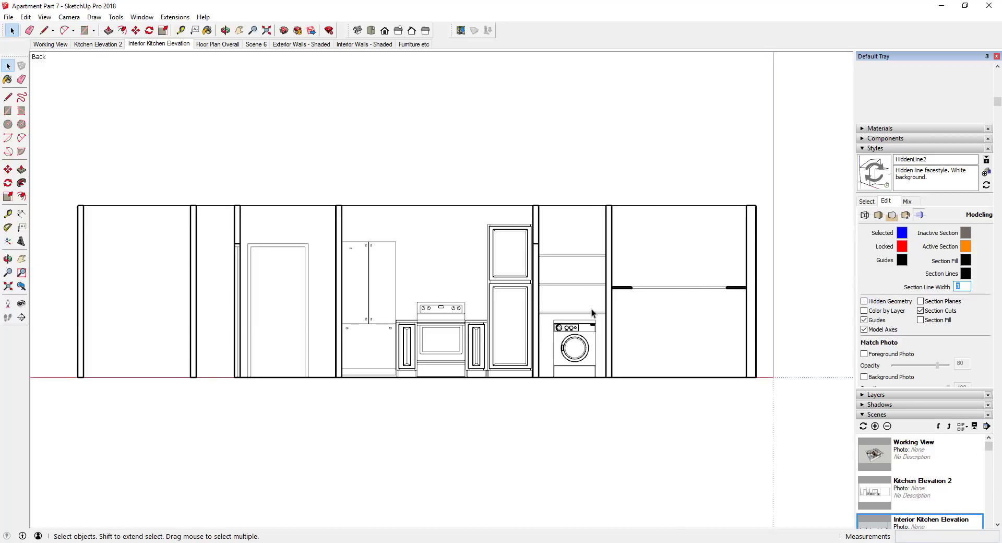
pyautogui.write('1')
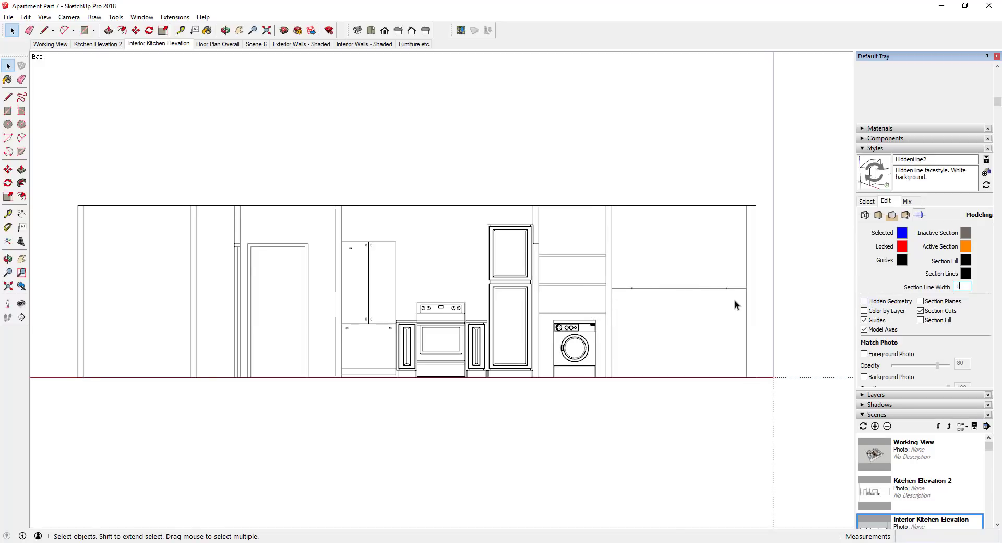
pyautogui.write('2')
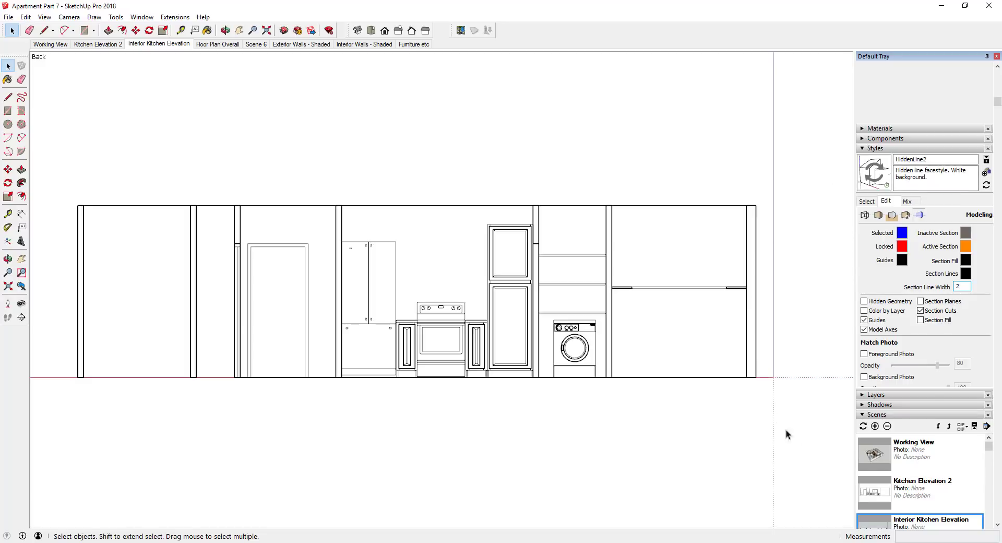
pyautogui.click(885, 178)
# Update the Interior Kitchen Elevation scene with the new style and save the model.
pyautogui.rightClick(153, 47)
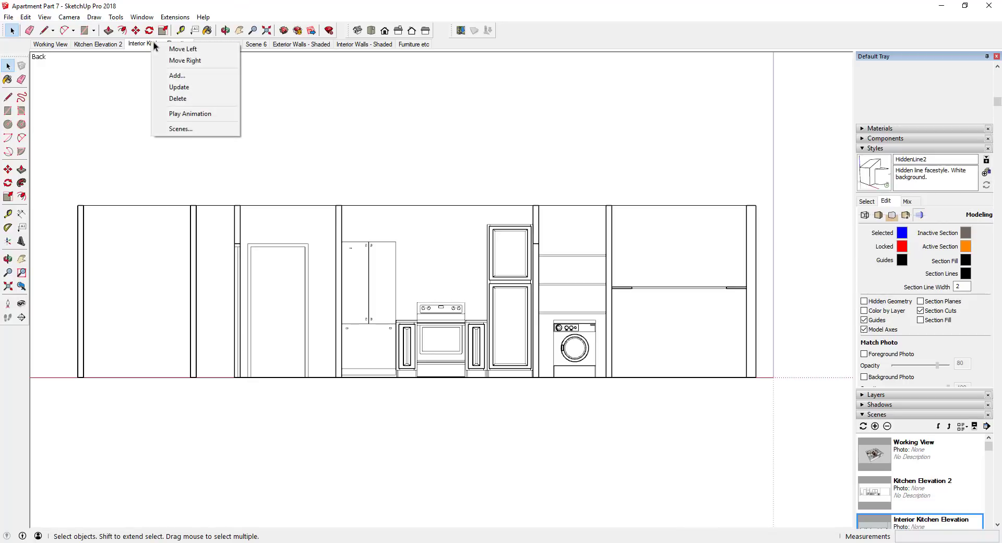
pyautogui.click(196, 92)
pyautogui.click(8, 17)
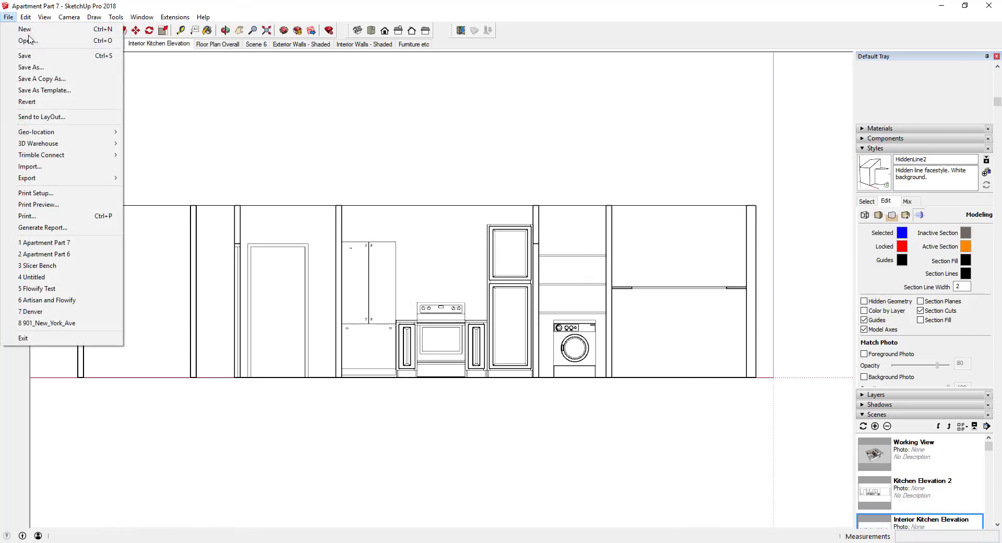
pyautogui.click(32, 61)
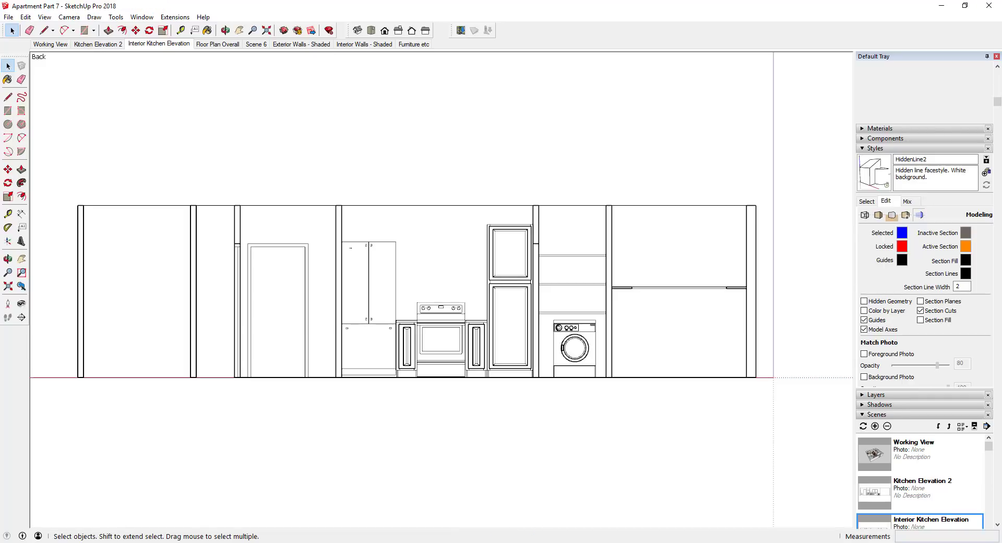
# Switch to LayOut and update the model reference of the kitchen elevation viewport.
pyautogui.hotkey('alt', 'Tab')
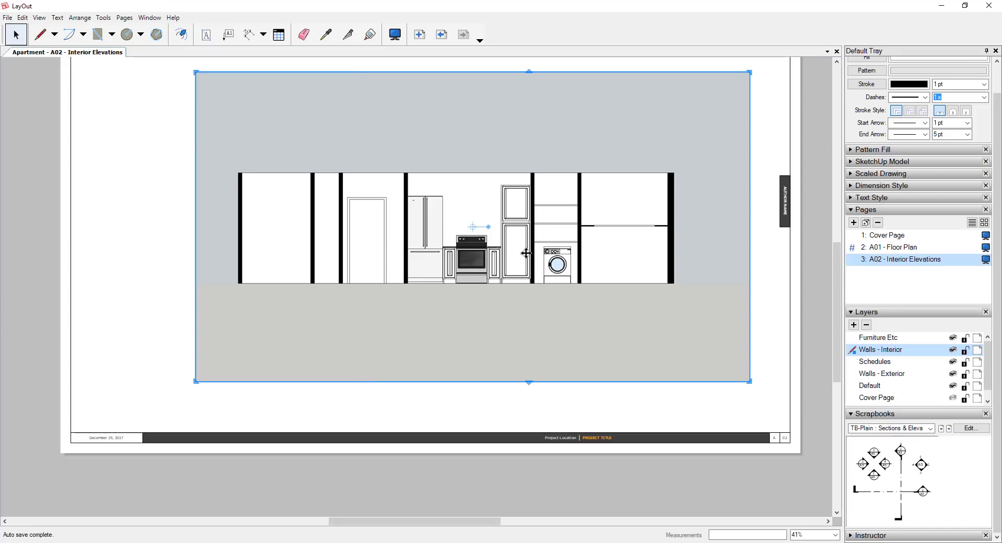
pyautogui.rightClick(509, 192)
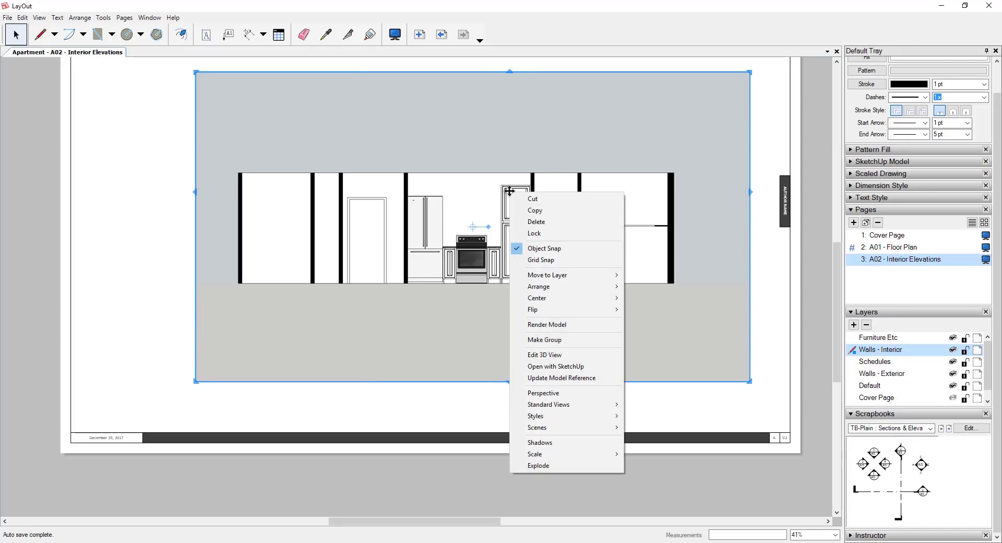
pyautogui.click(572, 379)
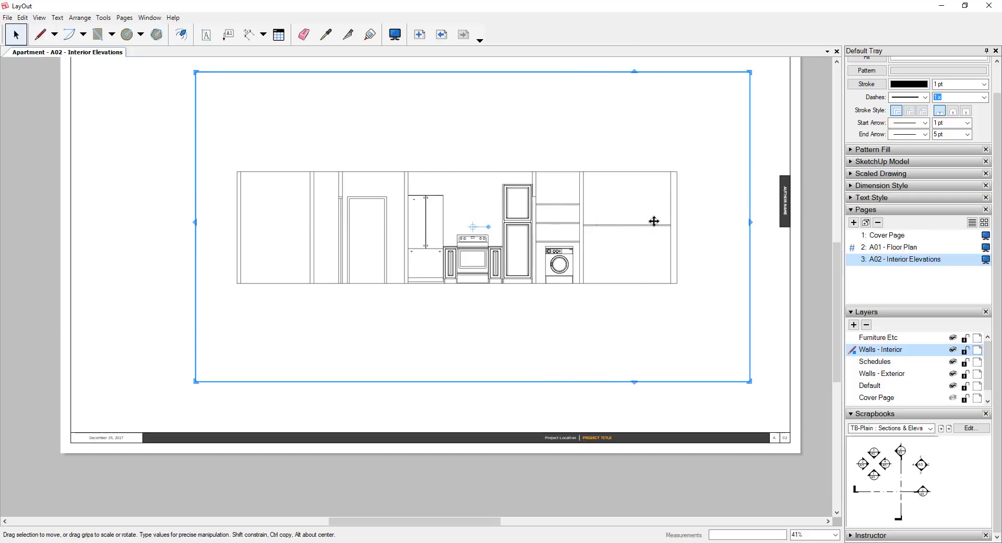
# Try the kitchen elevation viewport at the scales 1/4" = 1'-0" (1:48) and 3/4" = 1'-0" (1:16).
pyautogui.scroll(1, 734, 238)
pyautogui.scroll(-5, 720, 237)
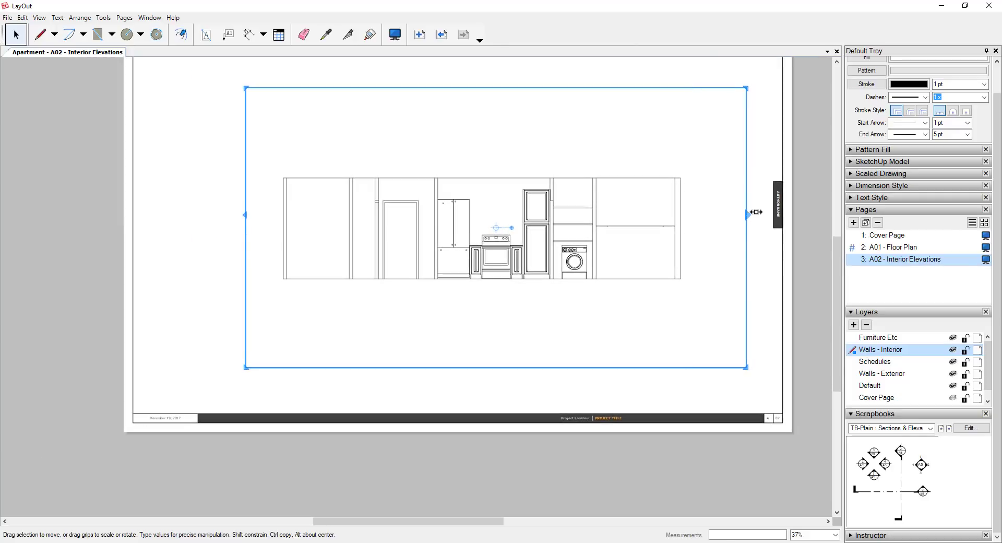
pyautogui.moveTo(752, 223); pyautogui.dragTo(731, 266, button='middle')
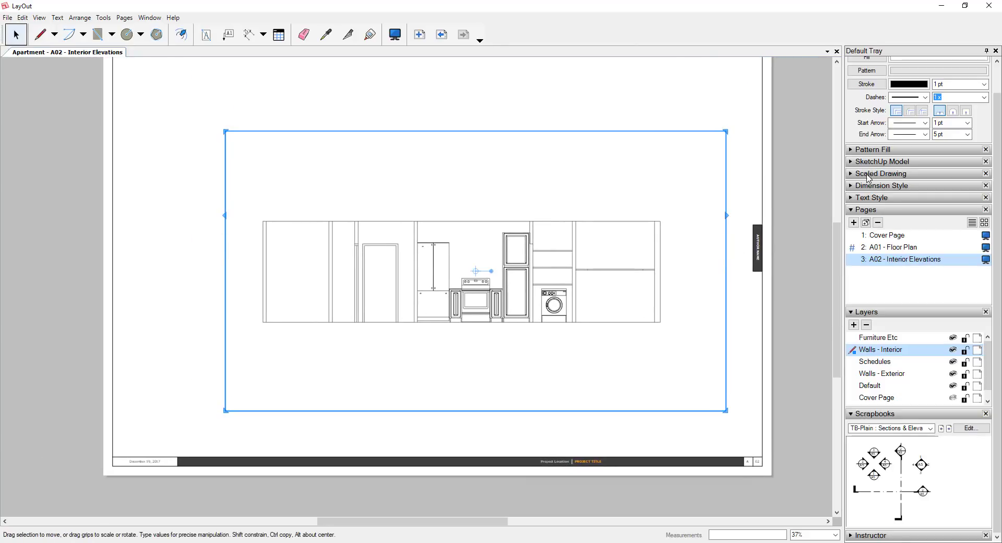
pyautogui.scroll(2, 869, 178)
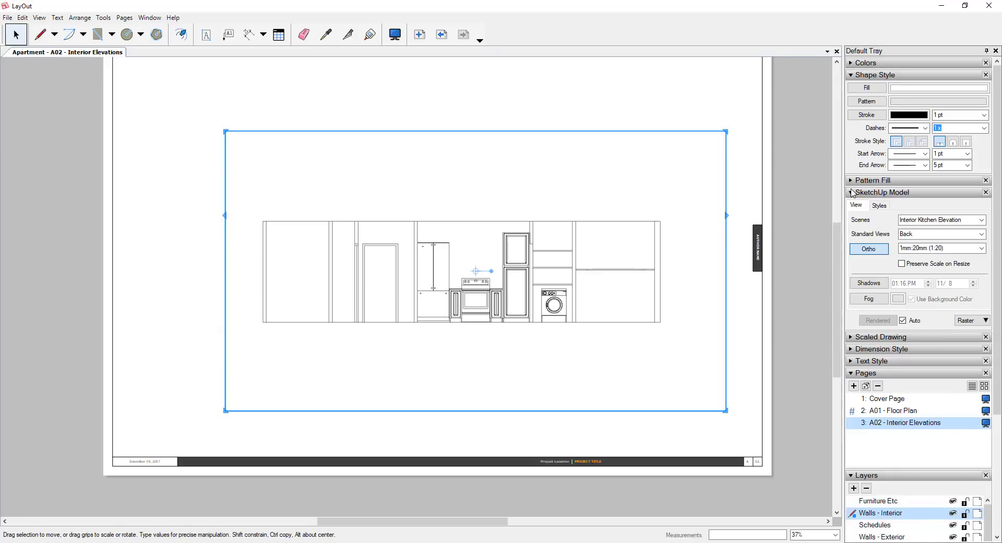
pyautogui.click(853, 192)
pyautogui.click(982, 248)
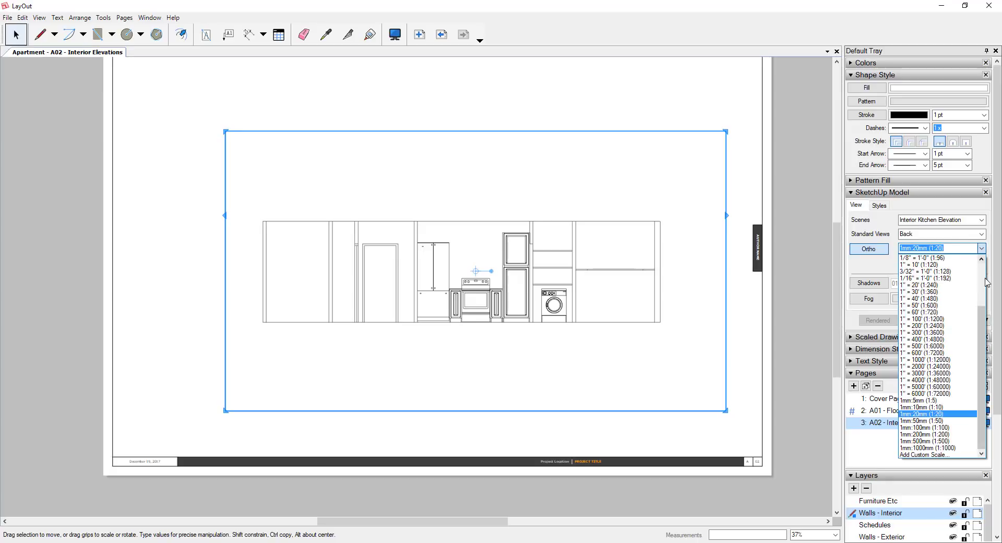
pyautogui.moveTo(984, 326); pyautogui.dragTo(981, 282)
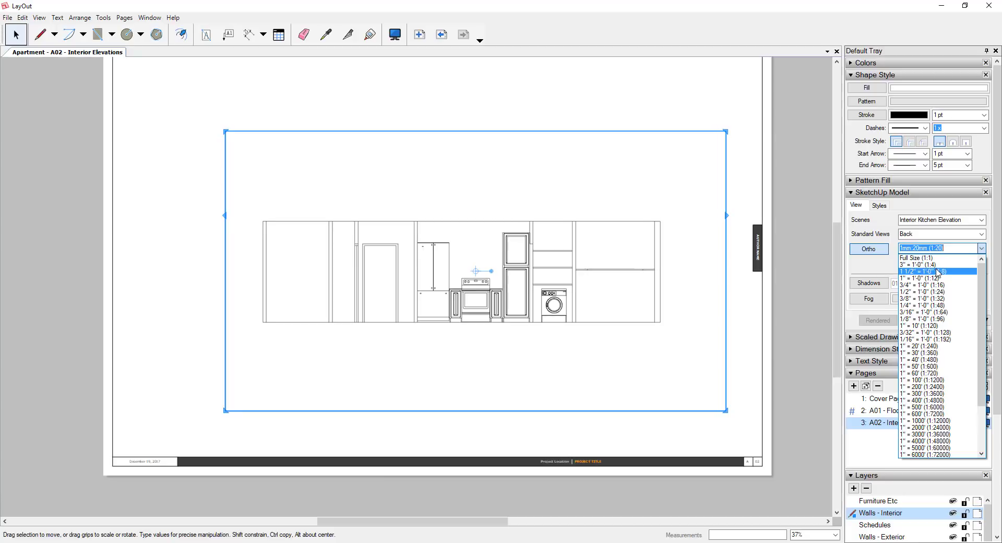
pyautogui.click(927, 305)
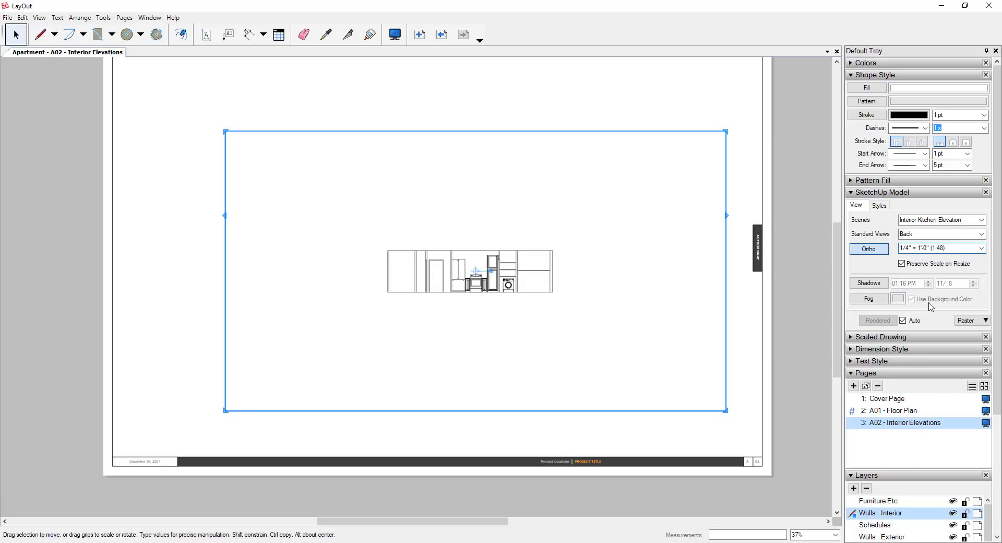
pyautogui.click(984, 248)
pyautogui.scroll(5, 942, 284)
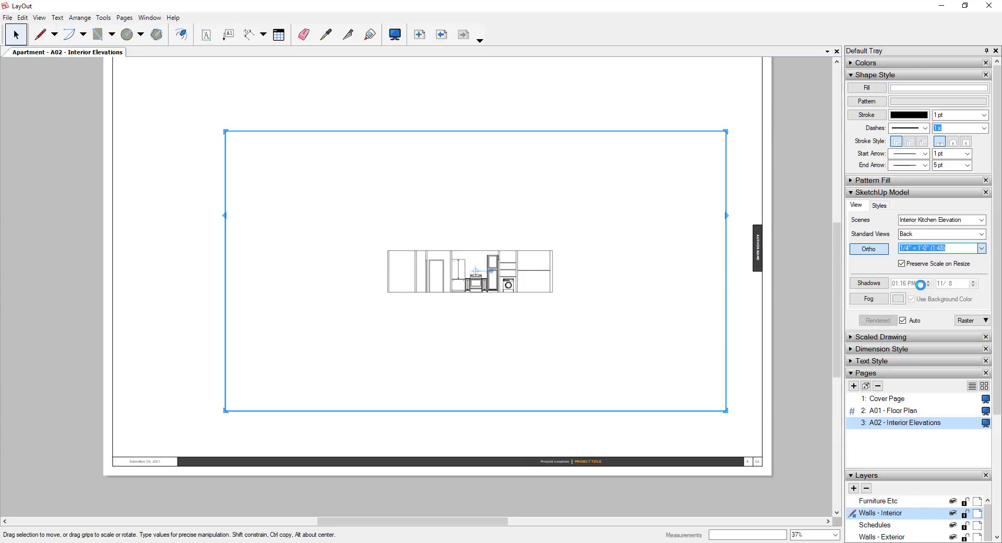
pyautogui.click(922, 285)
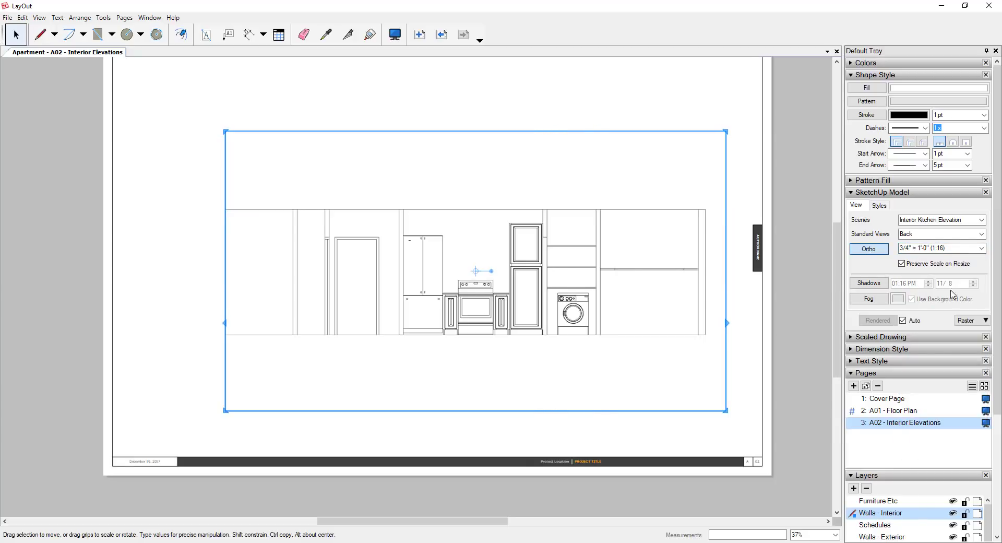
# Set the viewport's scale to 1/2" = 1'-0" (1:24) and shrink its frame closely around the kitchen elevation.
pyautogui.click(983, 248)
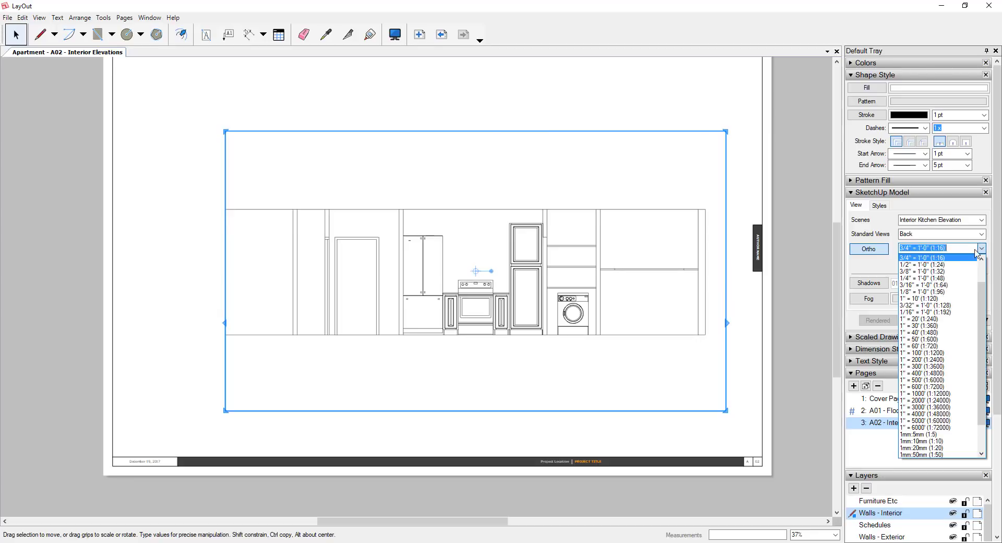
pyautogui.click(928, 267)
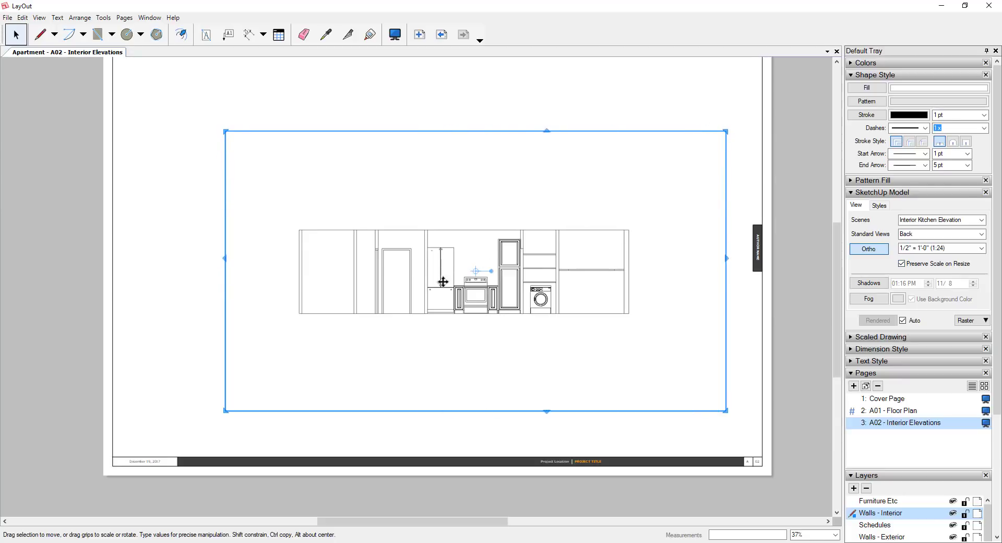
pyautogui.moveTo(725, 130); pyautogui.dragTo(647, 215)
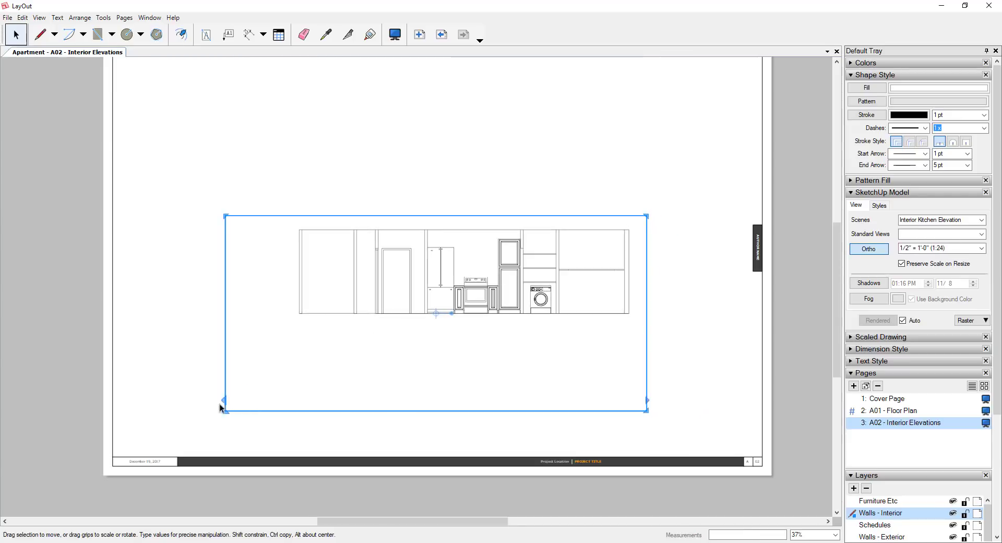
pyautogui.moveTo(225, 410); pyautogui.dragTo(283, 330)
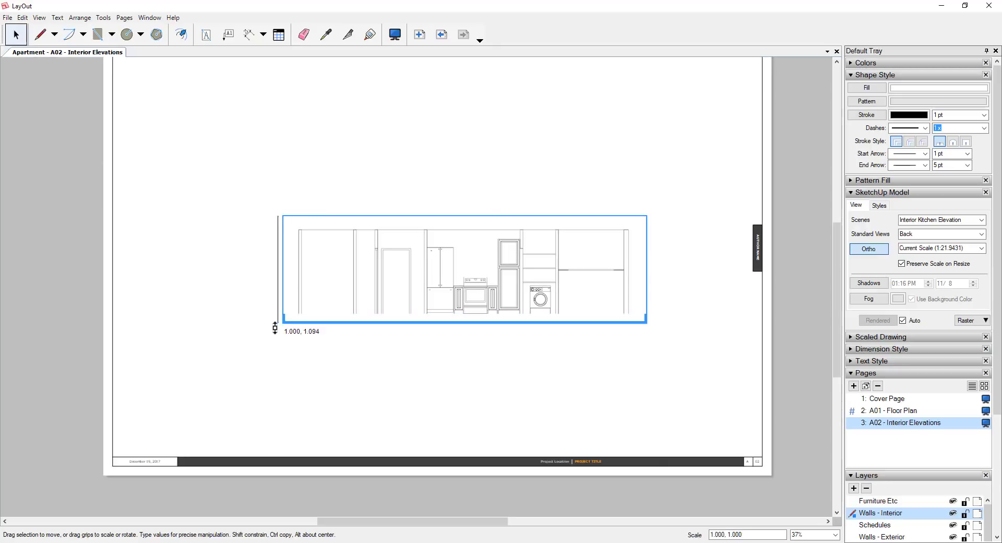
# Move the kitchen elevation viewport to the upper left corner of the A02 - Interior Elevations page.
pyautogui.moveTo(515, 292)
pyautogui.mouseDown()
pyautogui.moveTo(477, 270)
pyautogui.moveTo(389, 151)
pyautogui.moveTo(353, 135)
pyautogui.mouseUp()
pyautogui.scroll(1, 366, 172)
pyautogui.scroll(-3, 450, 239)
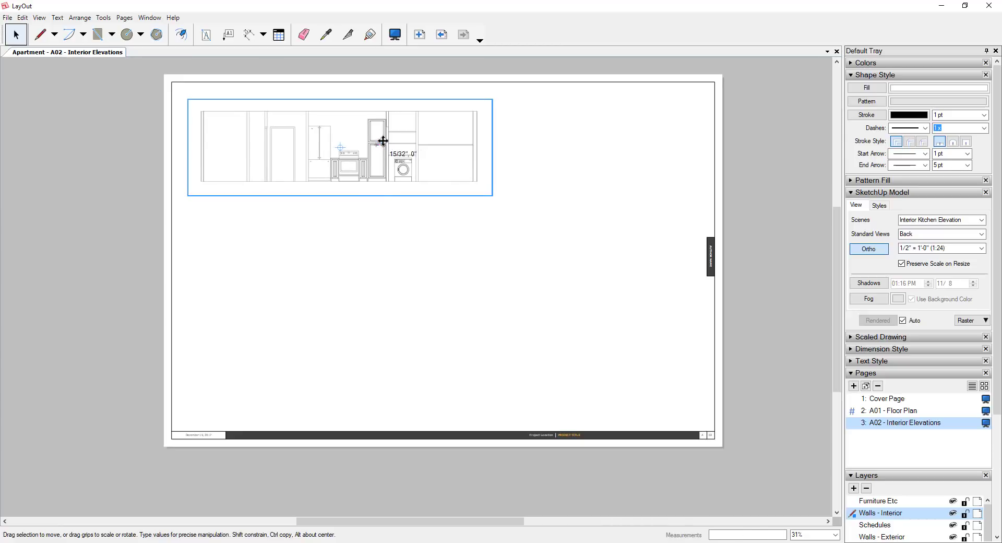
pyautogui.scroll(7, 379, 142)
pyautogui.scroll(2, 327, 118)
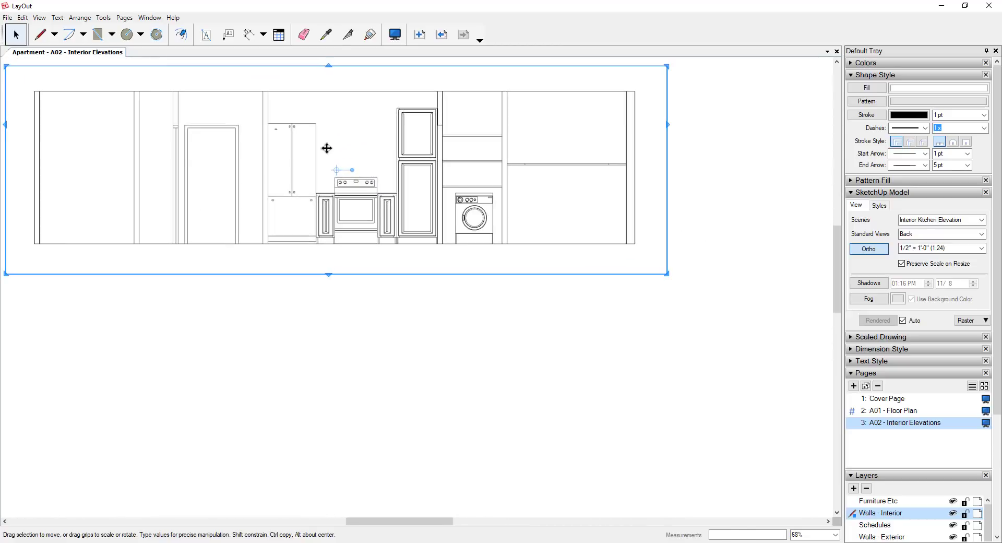
# Set the line weight of the kitchen elevation viewport to 1 pt.
pyautogui.scroll(-2, 329, 150)
pyautogui.click(879, 206)
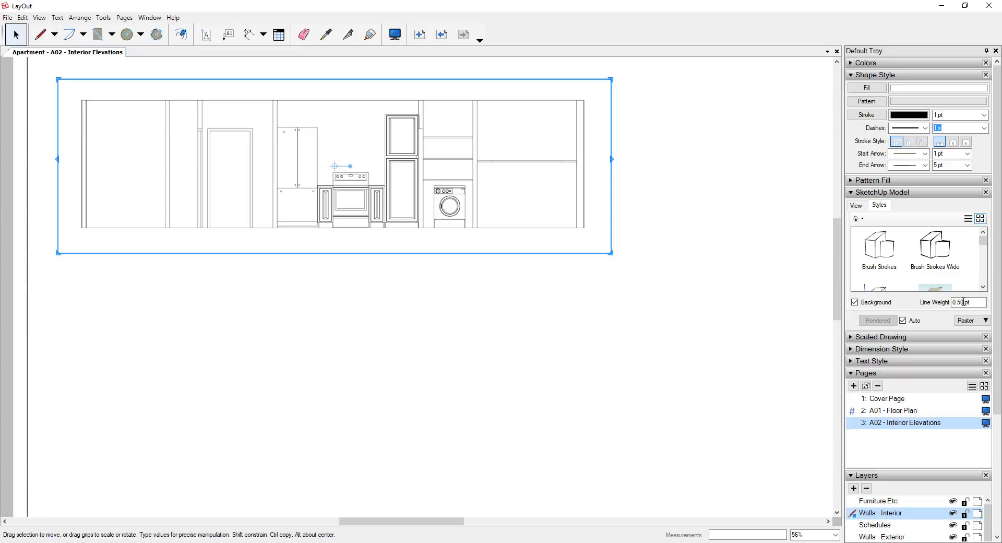
pyautogui.moveTo(964, 301); pyautogui.dragTo(957, 302)
pyautogui.write('1')
pyautogui.press('Return')
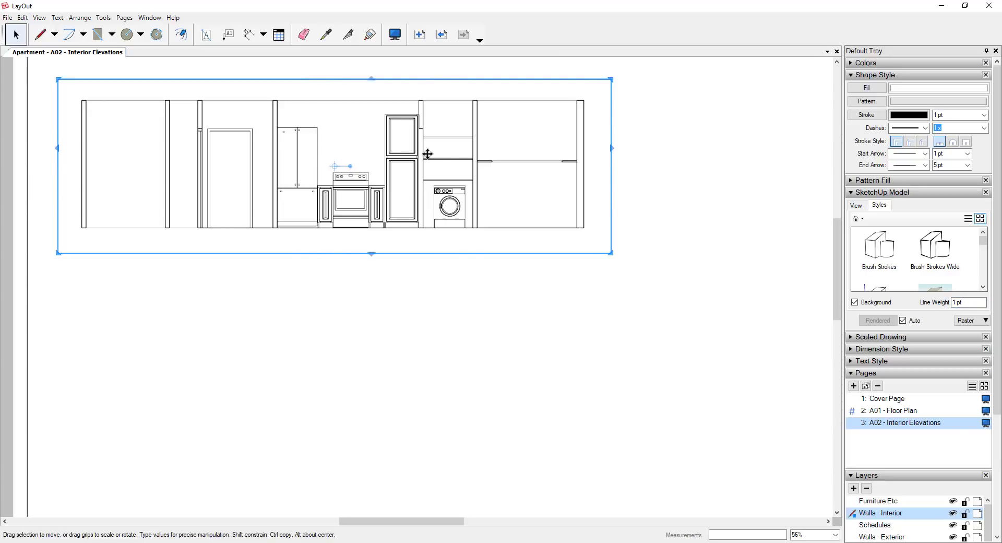
# Deselect the kitchen elevation viewport and display the TB-Plain : Drawing References scrapbook.
pyautogui.click(591, 275)
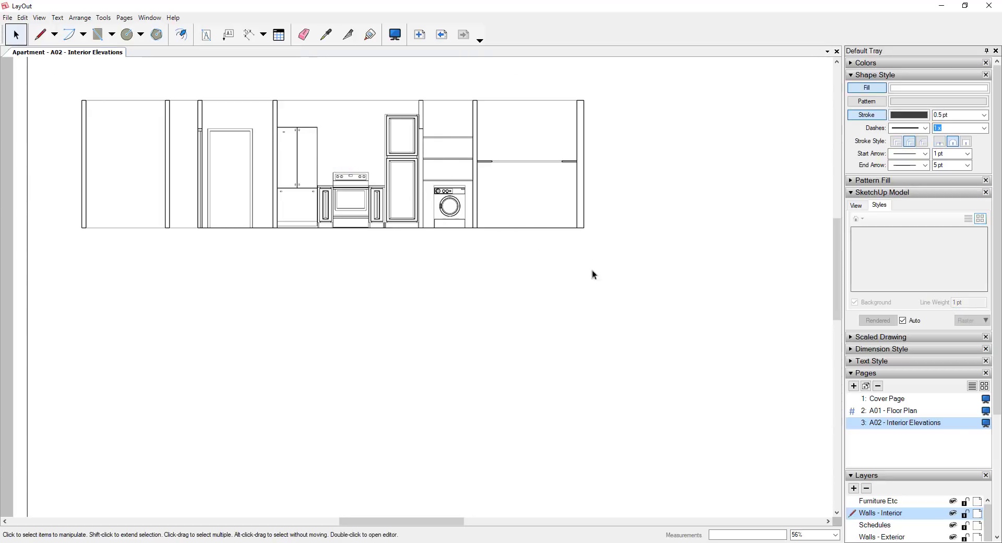
pyautogui.scroll(-1, 574, 217)
pyautogui.scroll(2, 360, 138)
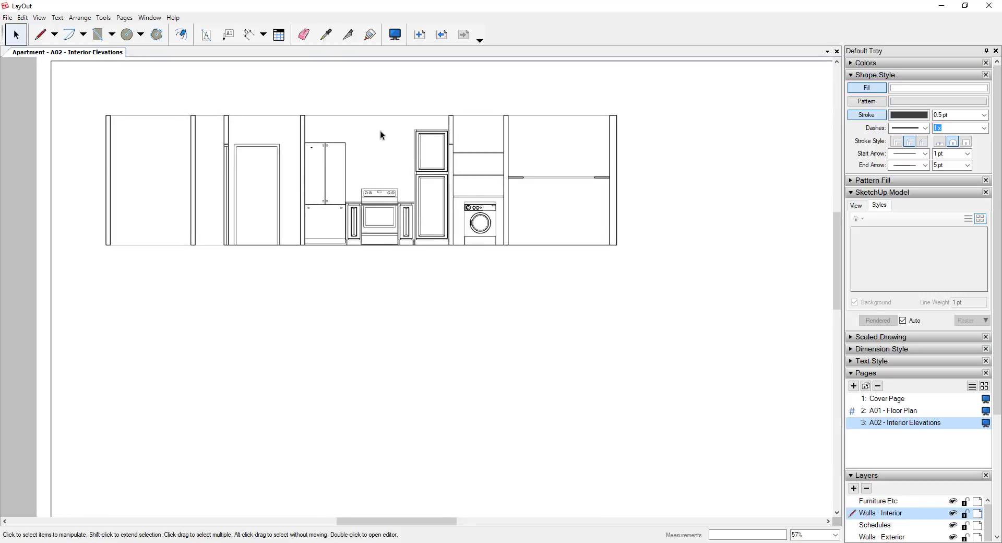
pyautogui.scroll(-2, 365, 146)
pyautogui.scroll(-3, 941, 432)
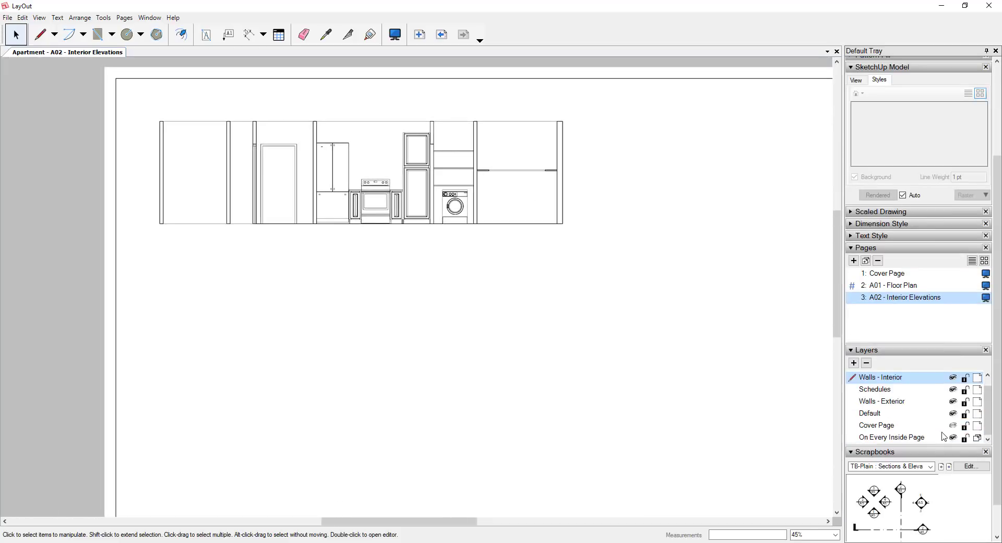
pyautogui.click(950, 469)
pyautogui.click(950, 468)
pyautogui.scroll(1, 913, 476)
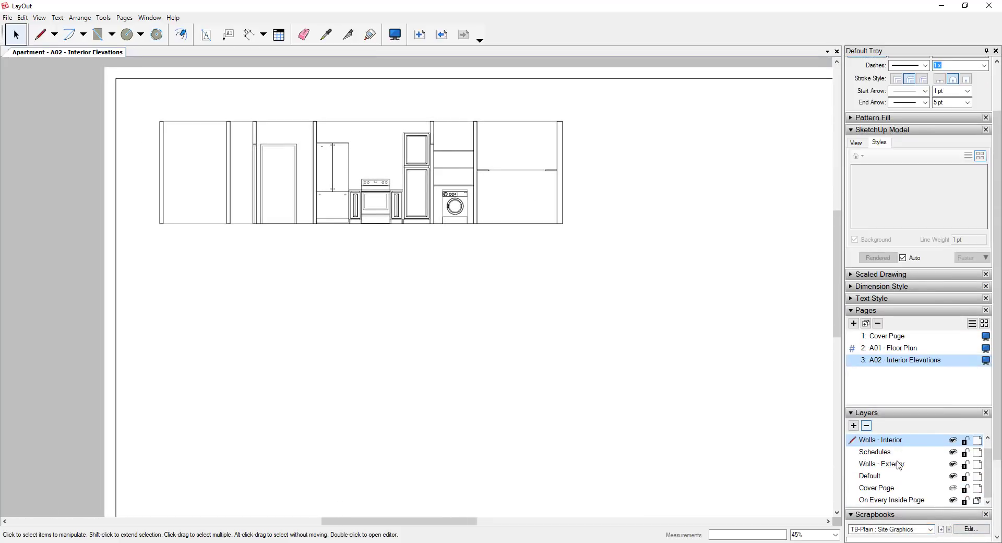
pyautogui.scroll(-2, 898, 465)
pyautogui.click(924, 429)
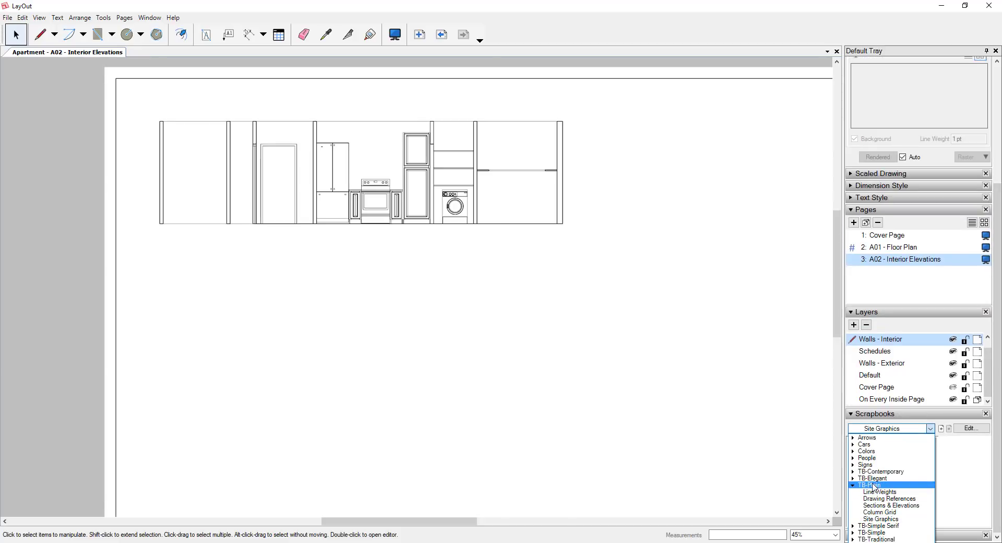
pyautogui.click(885, 498)
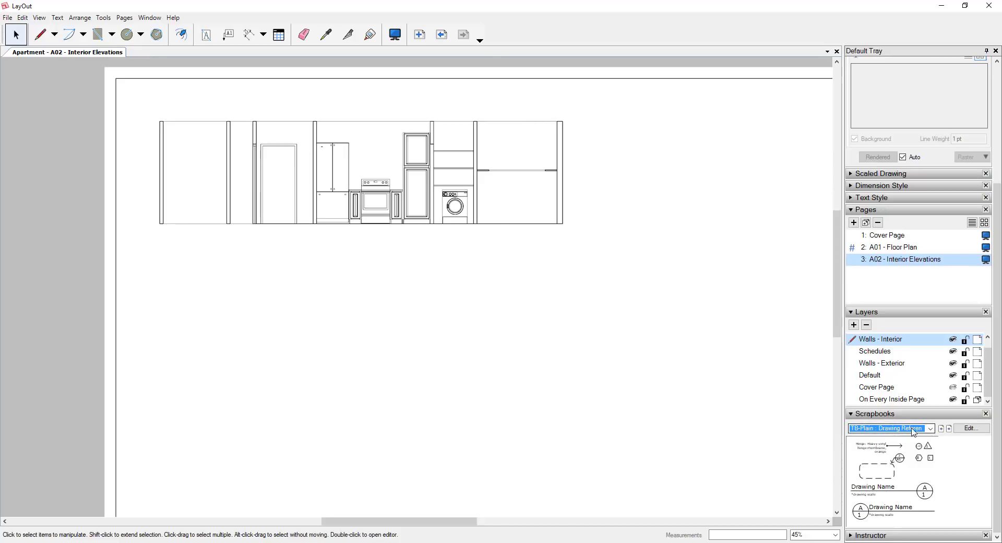
pyautogui.click(934, 431)
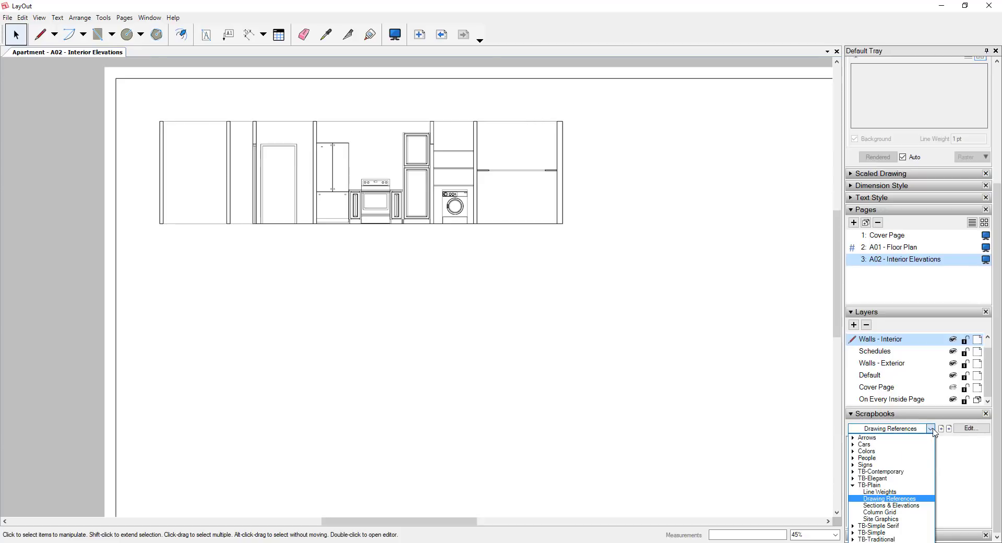
pyautogui.click(933, 431)
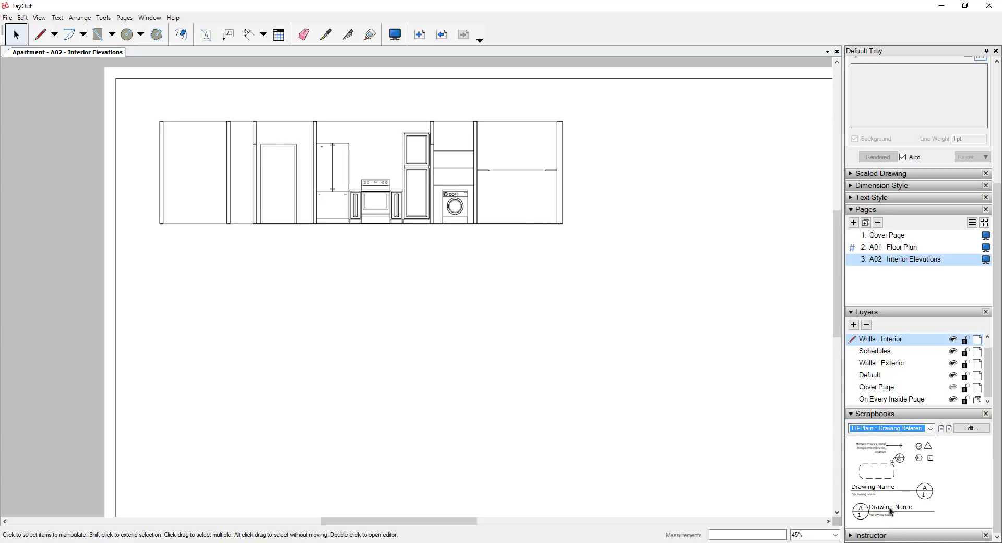
# Place the drawing title symbol with the circle at its left end below the kitchen elevation, and enlarge it to about twice its width.
pyautogui.moveTo(893, 512)
pyautogui.mouseDown()
pyautogui.moveTo(682, 499)
pyautogui.moveTo(188, 275)
pyautogui.moveTo(197, 250)
pyautogui.mouseUp()
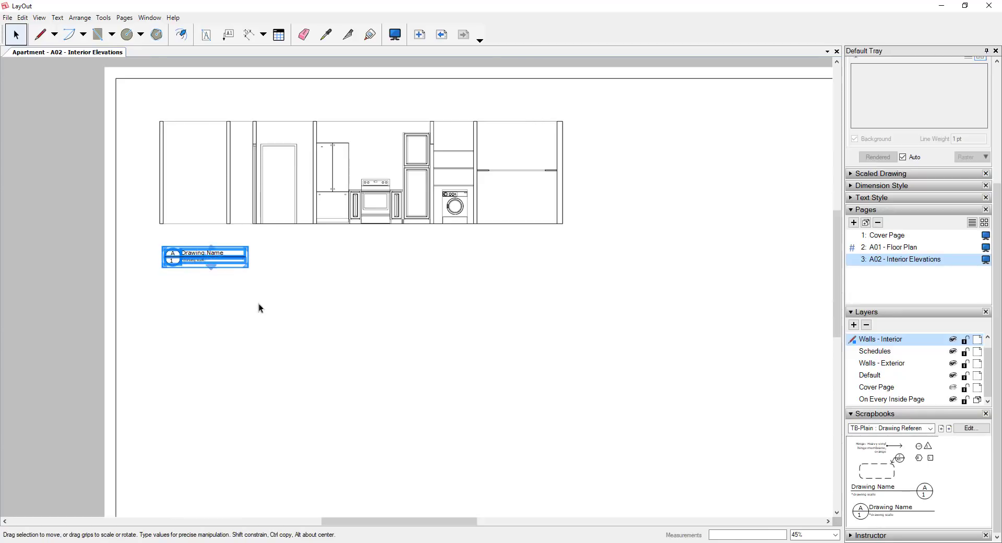
pyautogui.click(313, 299)
pyautogui.click(223, 257)
pyautogui.moveTo(249, 268)
pyautogui.mouseDown()
pyautogui.moveTo(299, 289)
pyautogui.moveTo(278, 272)
pyautogui.moveTo(335, 278)
pyautogui.mouseUp()
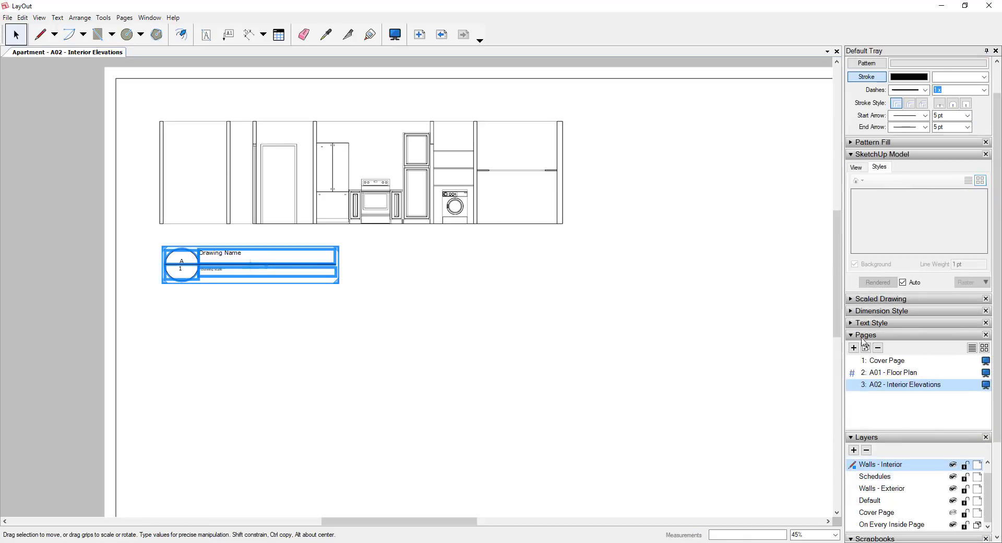
# Set the text size of the drawing title symbol to 28 pt.
pyautogui.click(854, 323)
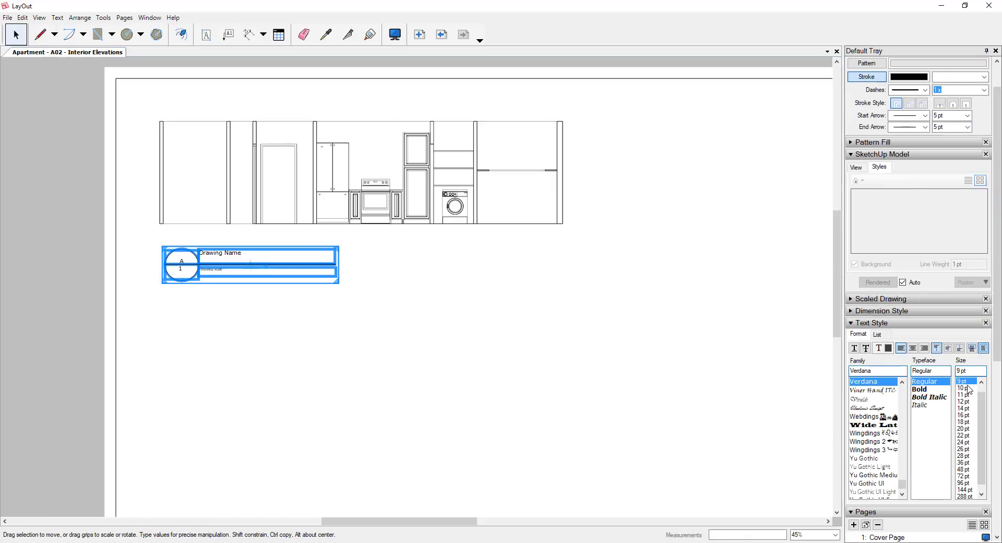
pyautogui.click(965, 387)
pyautogui.click(964, 415)
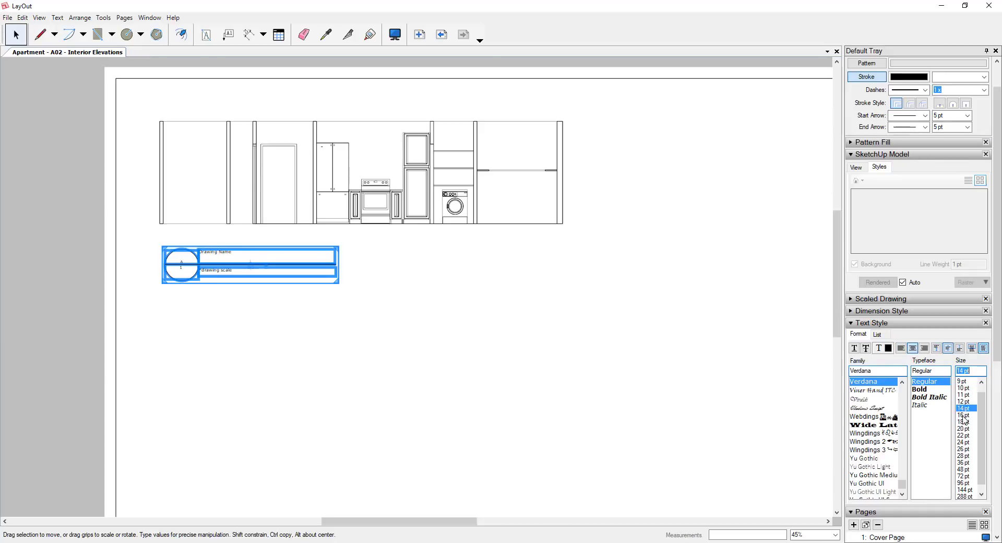
pyautogui.click(964, 442)
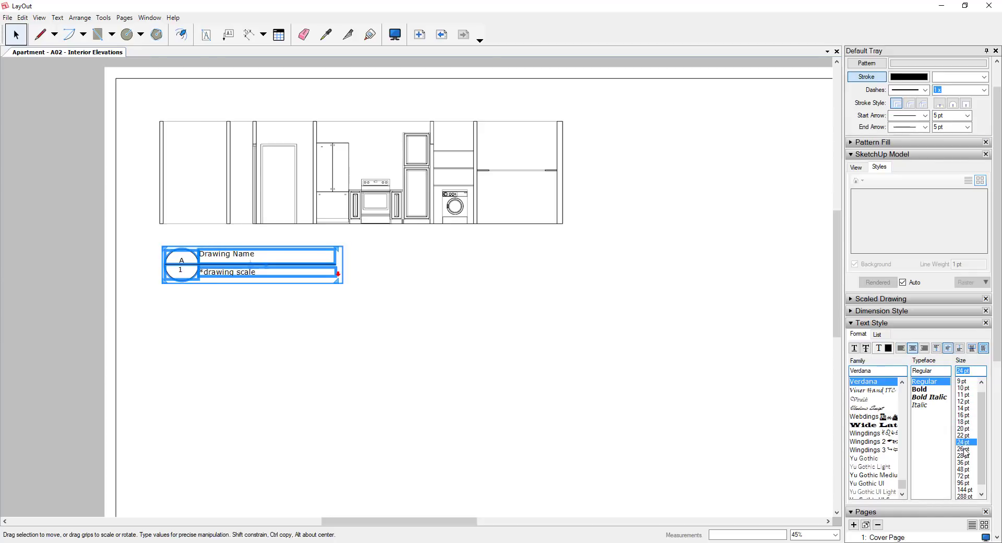
pyautogui.click(965, 455)
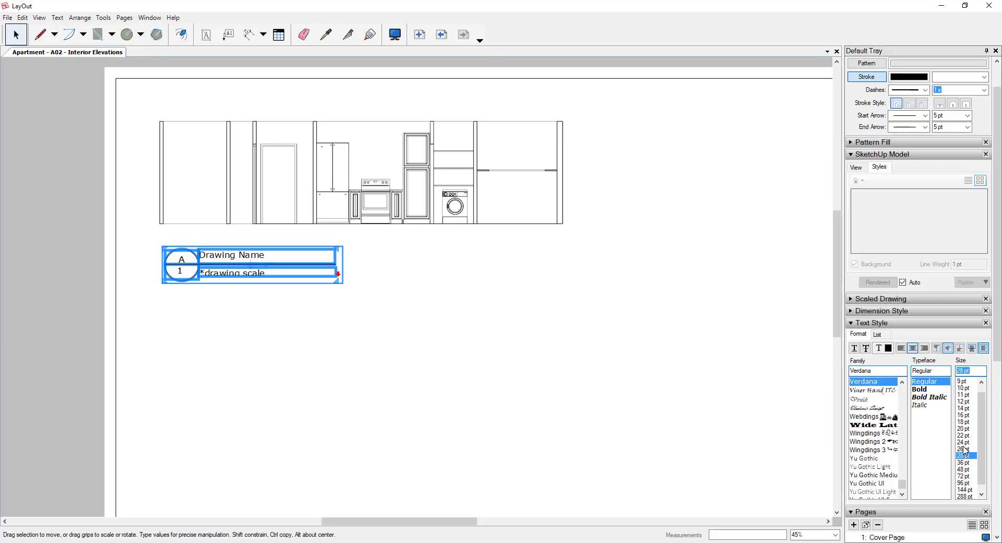
# Change the upper text in the title symbol's circle to A02.
pyautogui.click(222, 276)
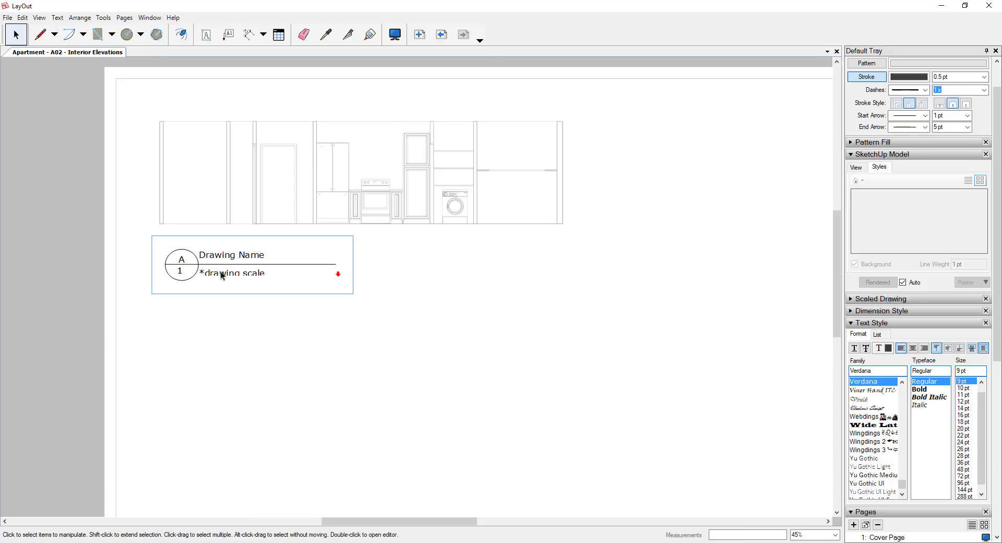
pyautogui.doubleClick(182, 263)
pyautogui.click(181, 264)
pyautogui.doubleClick(183, 269)
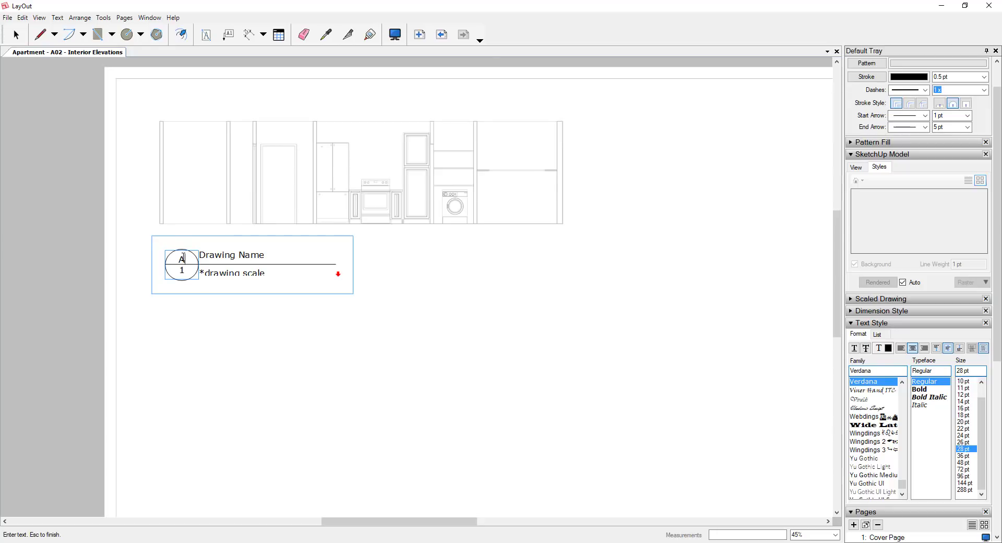
pyautogui.press('Escape')
pyautogui.click(182, 264)
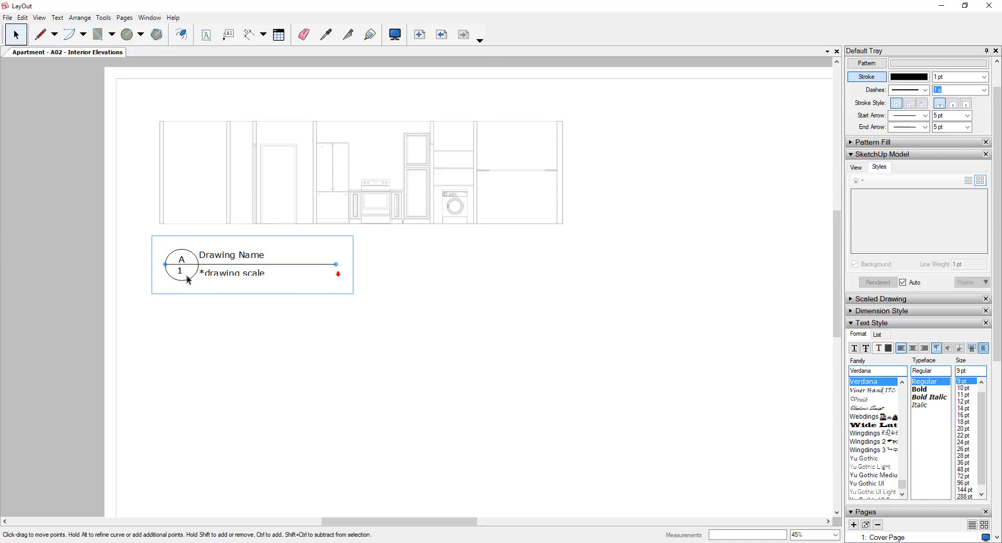
pyautogui.click(202, 362)
pyautogui.doubleClick(184, 261)
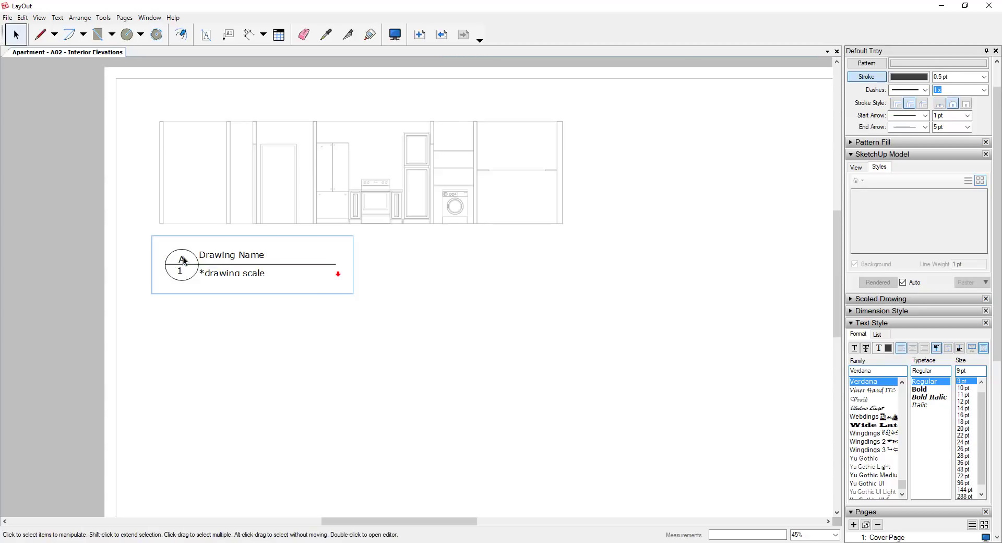
pyautogui.doubleClick(183, 261)
pyautogui.click(184, 257)
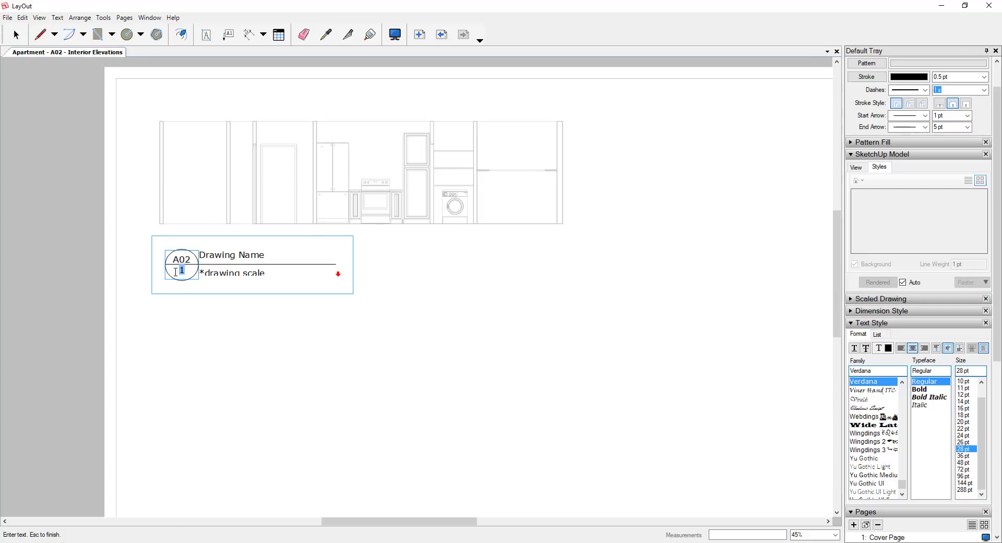
pyautogui.press('Escape')
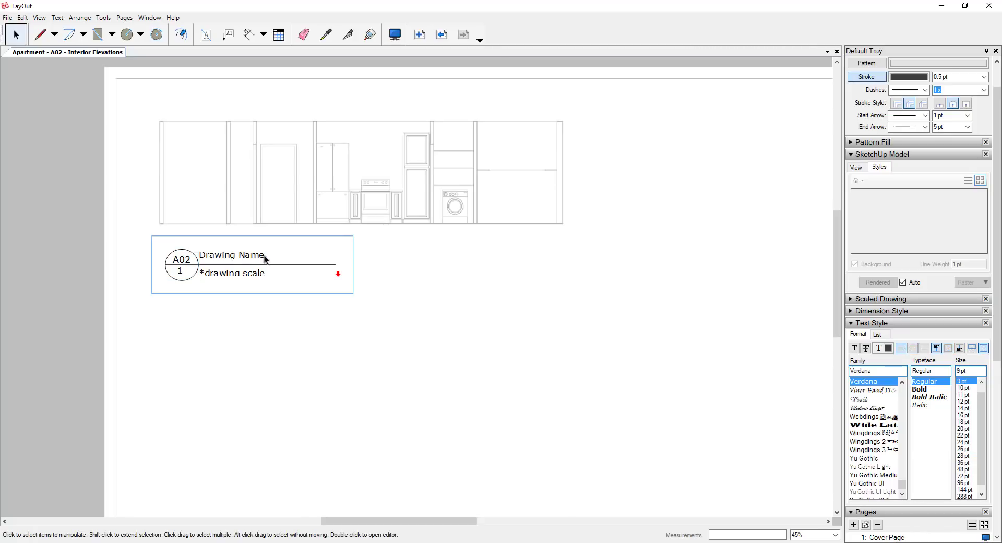
# Replace the drawing name in the title symbol with "Kitchen Elevation".
pyautogui.click(265, 255)
pyautogui.doubleClick(266, 255)
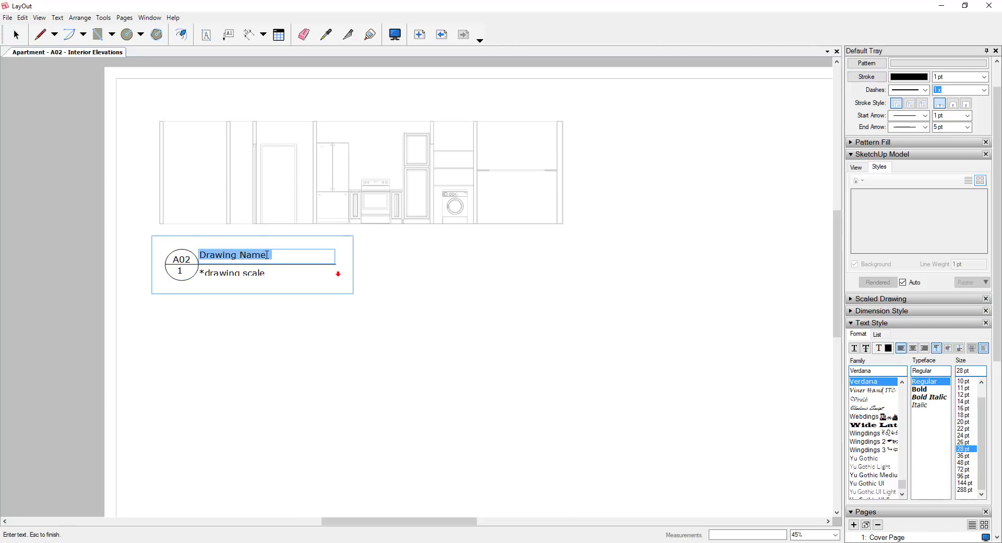
pyautogui.write('Kitchen Elevation')
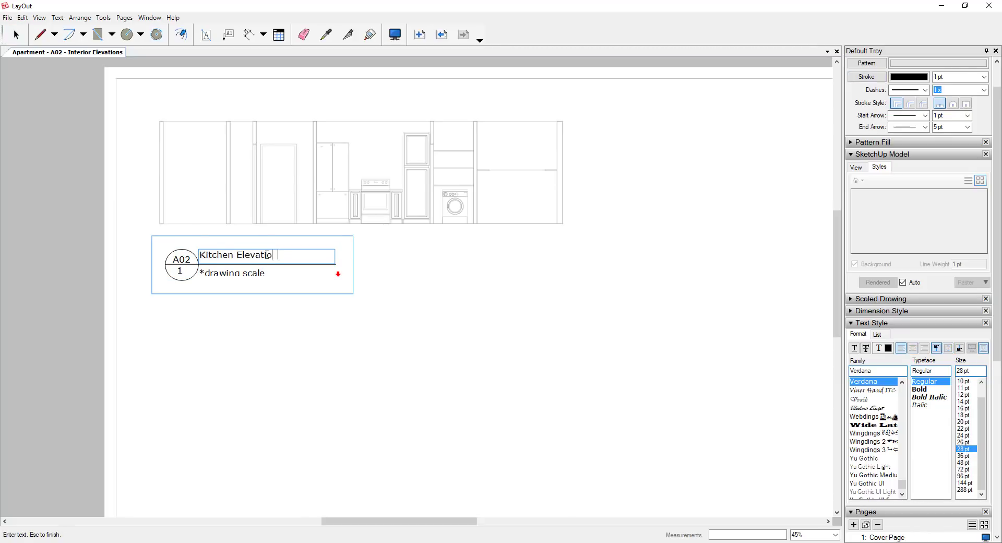
pyautogui.press('Escape')
# Stretch the drawing scale text box to about 1.5 times its height and change its text to *1/2" = 1'0".
pyautogui.click(338, 274)
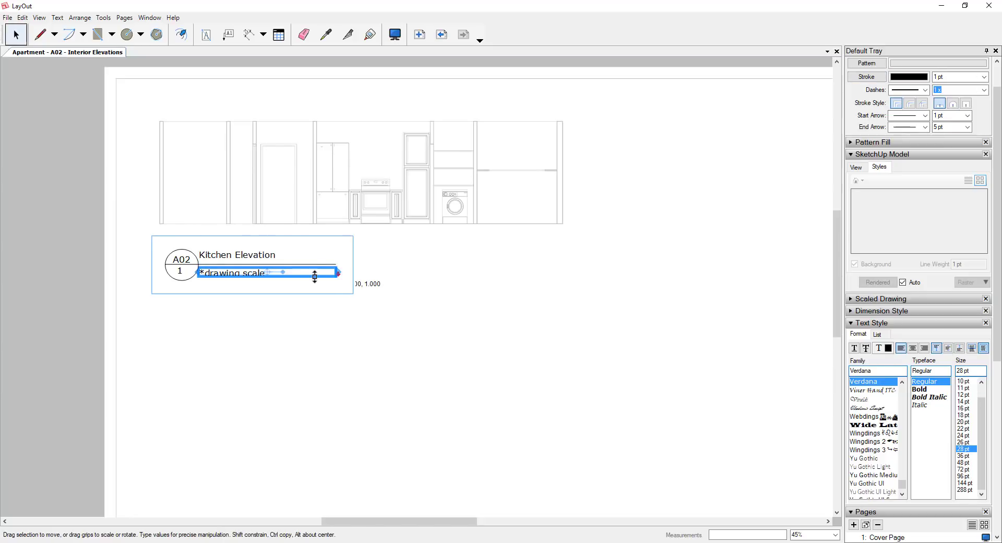
pyautogui.moveTo(316, 276); pyautogui.dragTo(316, 280)
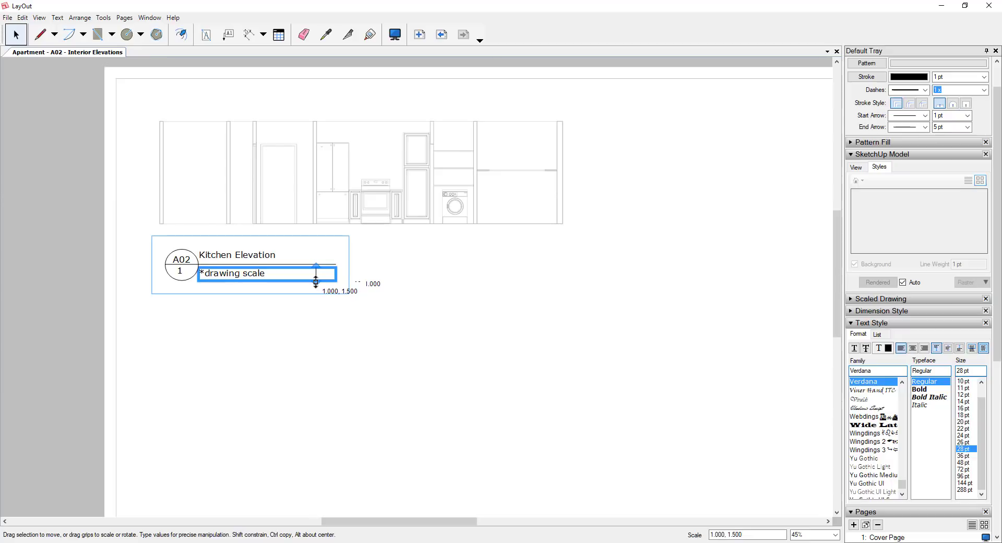
pyautogui.doubleClick(223, 273)
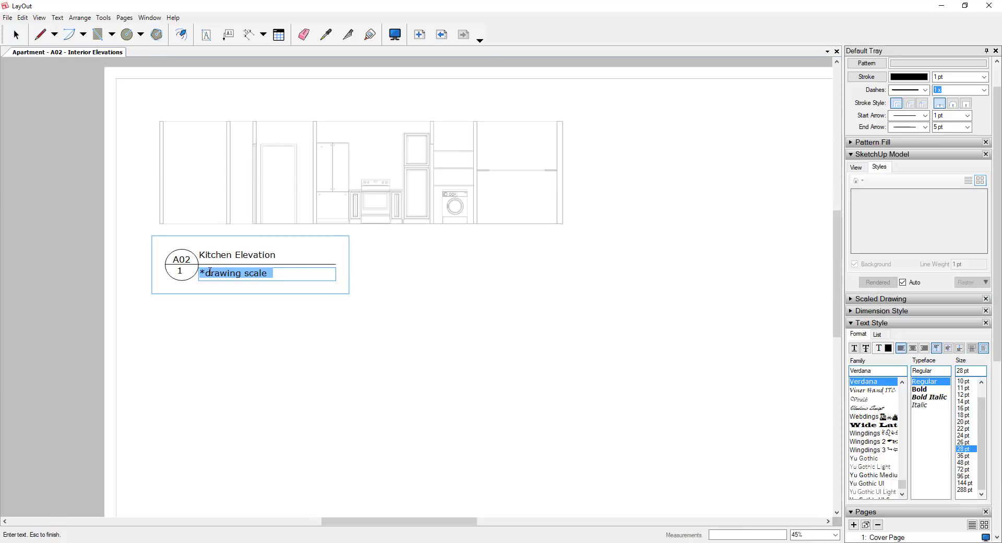
pyautogui.click(222, 273)
pyautogui.hotkey('shift', 'End')
pyautogui.click(510, 147)
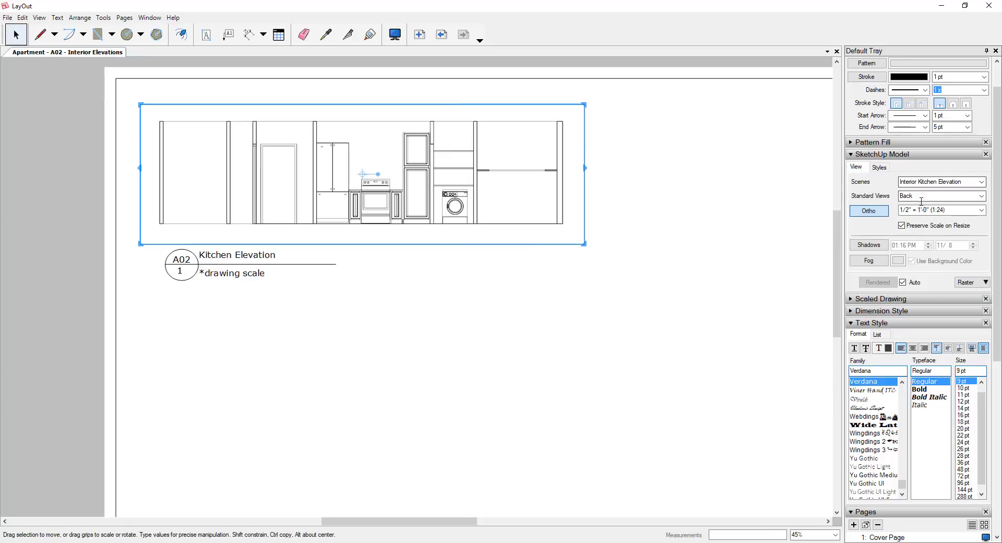
pyautogui.click(210, 271)
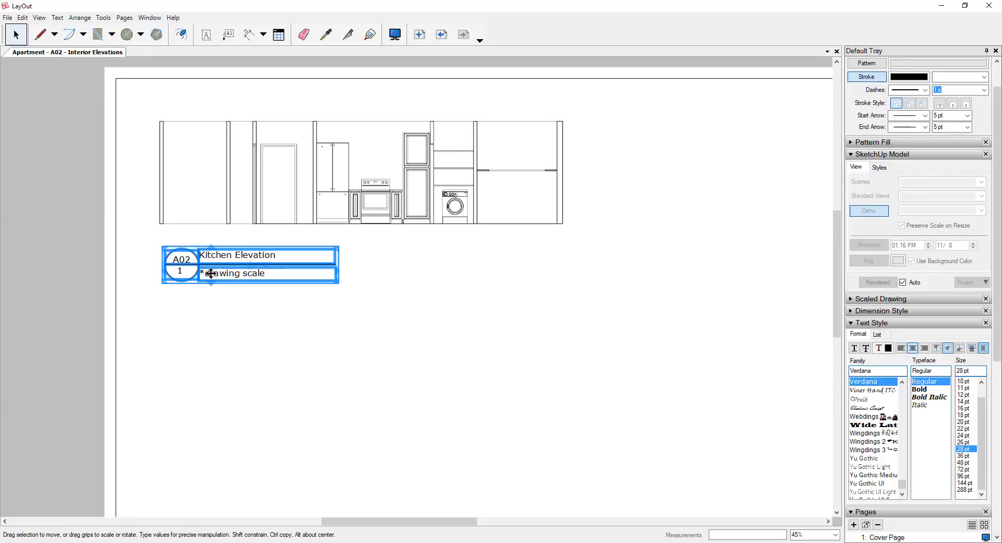
pyautogui.doubleClick(204, 272)
pyautogui.write('1/2" = 1\'0')
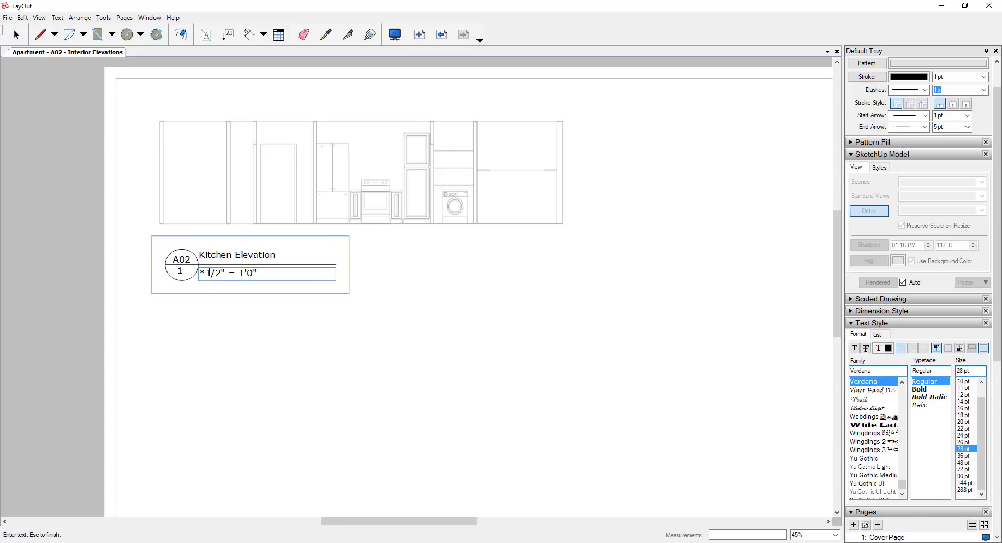
pyautogui.press('Escape')
# Add linear dimensions for the widths of the refrigerator and the tall pantry cabinet, placed above each in the kitchen elevation.
pyautogui.scroll(3, 334, 156)
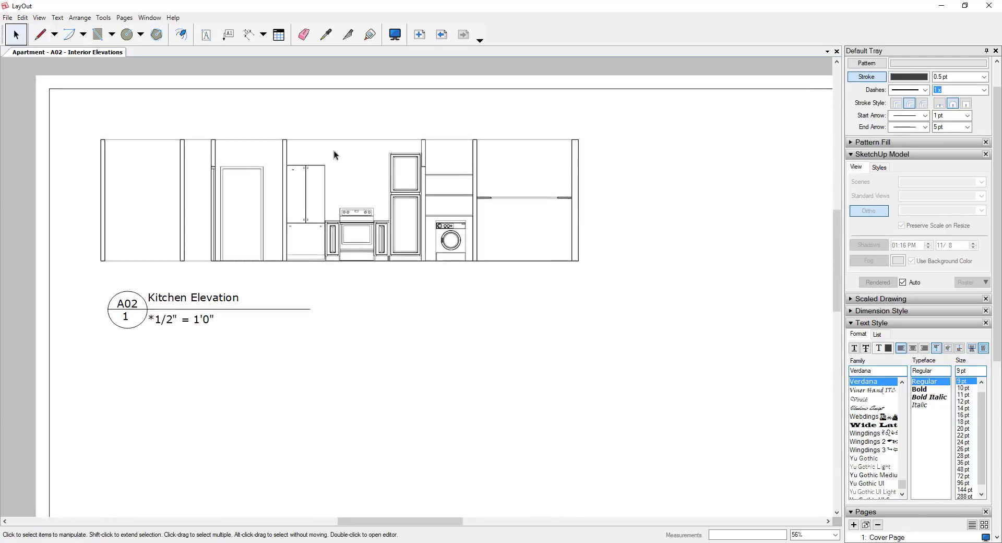
pyautogui.scroll(-1, 379, 166)
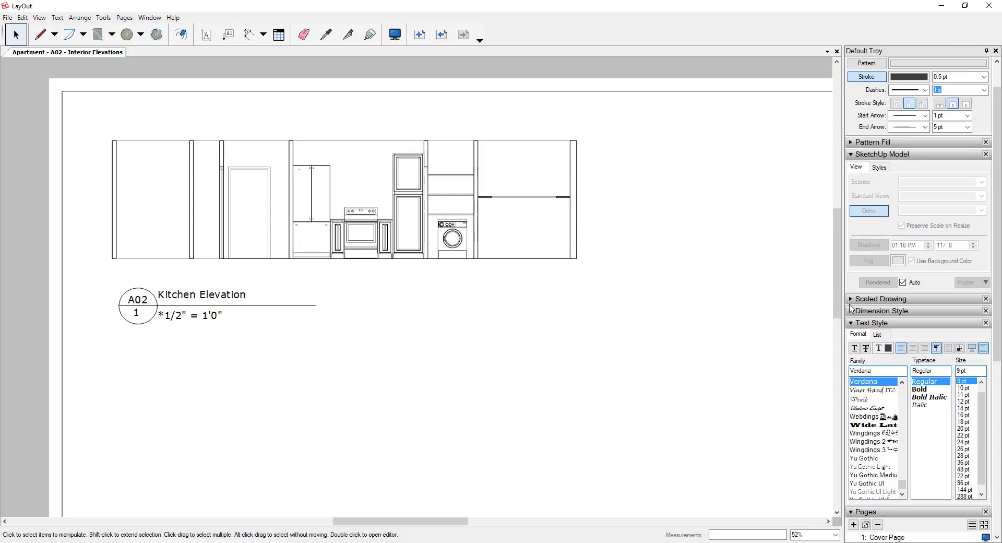
pyautogui.click(248, 34)
pyautogui.scroll(5, 288, 124)
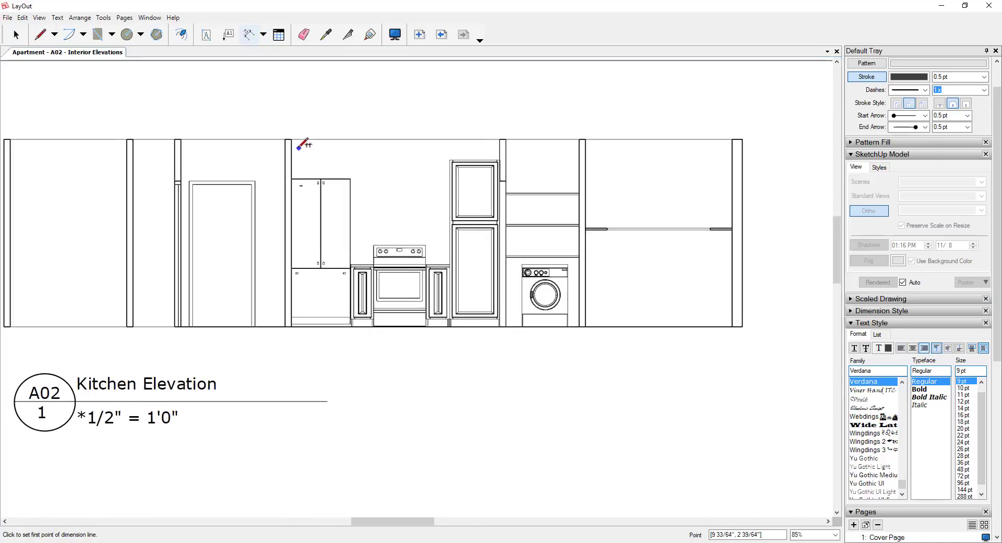
pyautogui.click(291, 182)
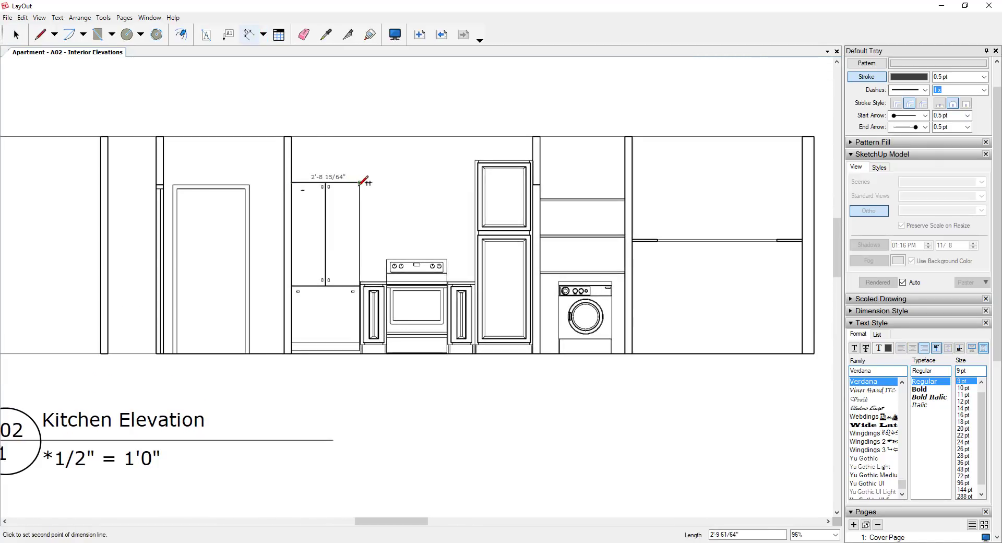
pyautogui.click(360, 182)
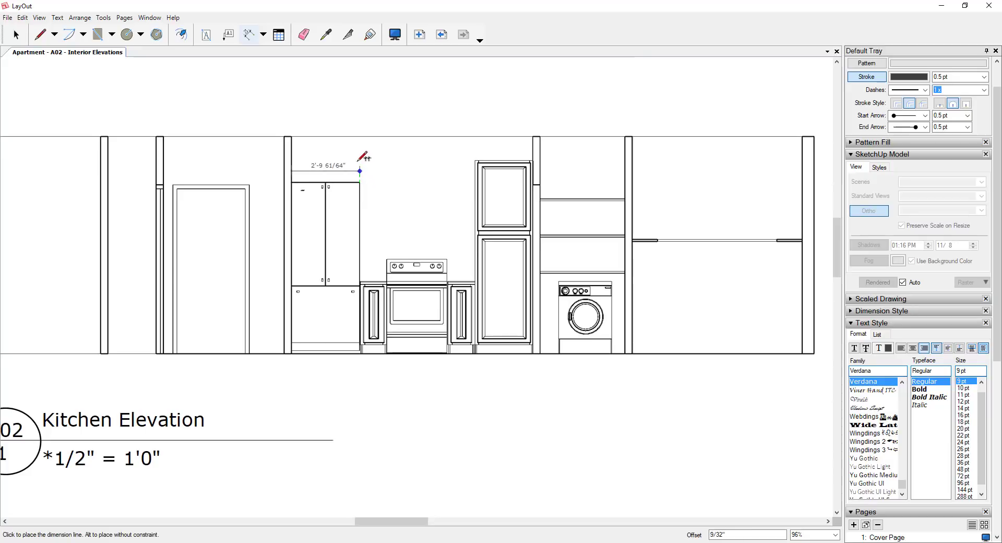
pyautogui.click(363, 157)
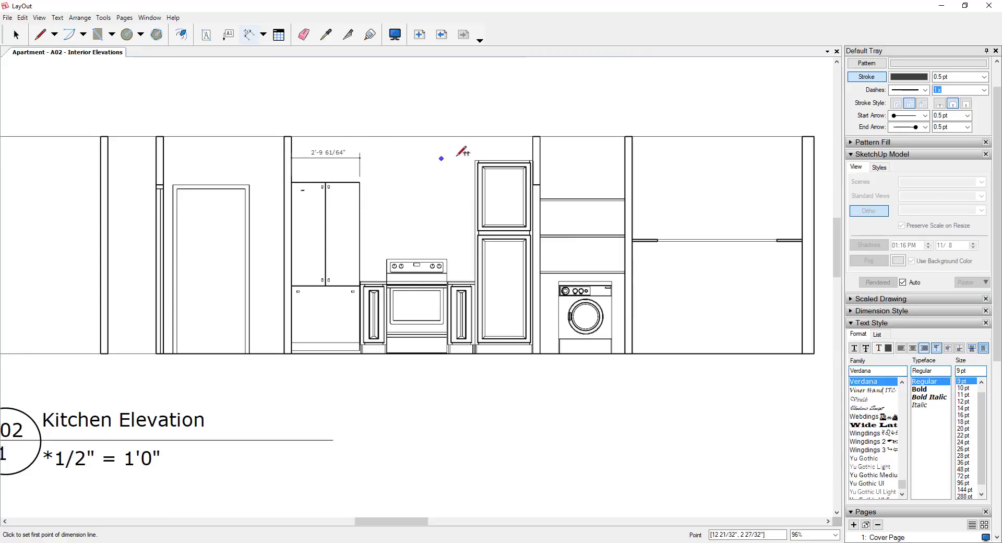
pyautogui.click(475, 160)
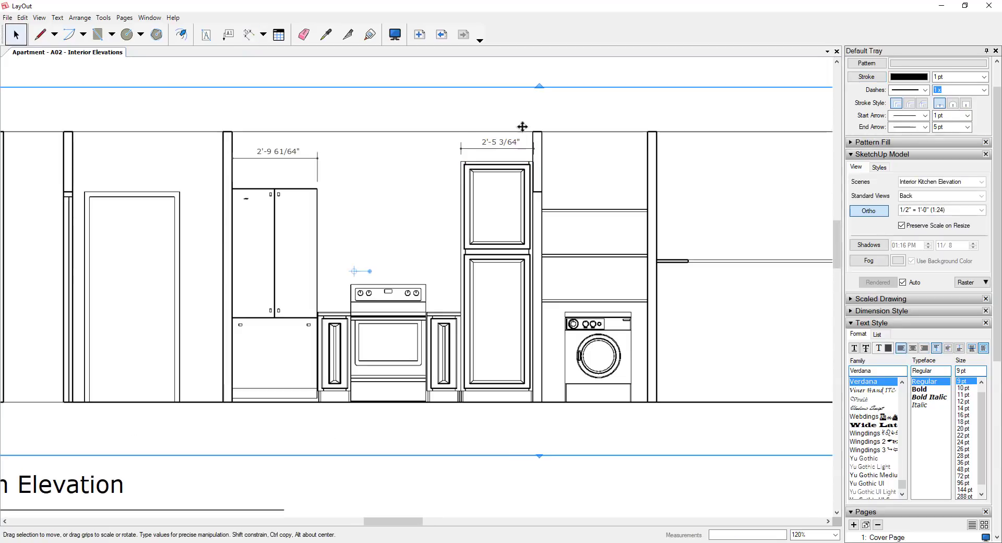
# Set the precision of the refrigerator and tall pantry width dimensions to 1/8".
pyautogui.click(502, 149)
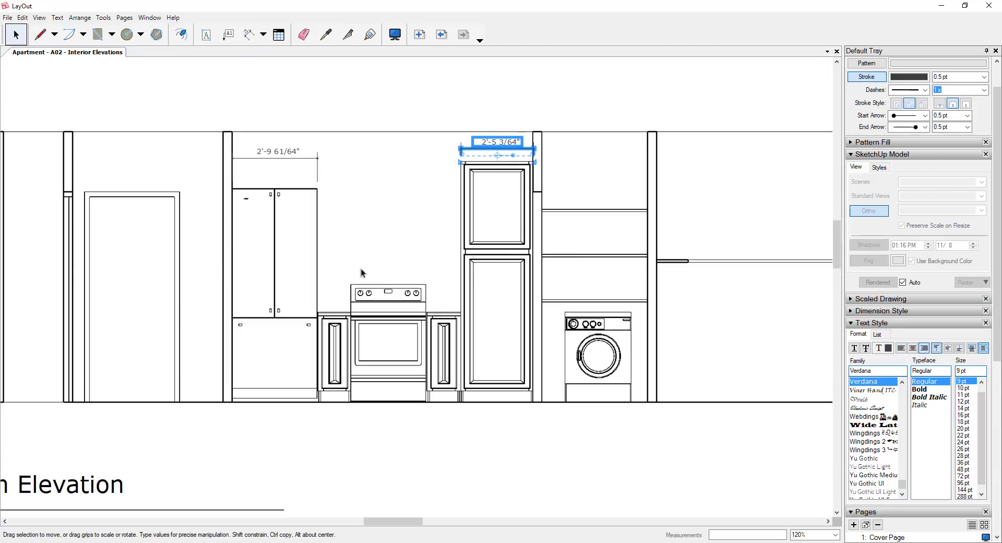
pyautogui.click(369, 112)
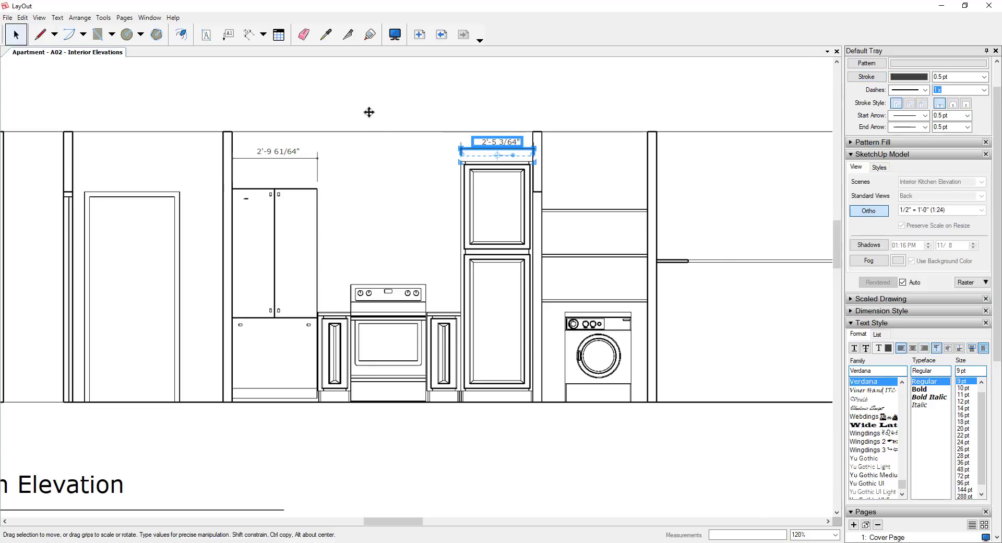
pyautogui.click(273, 158)
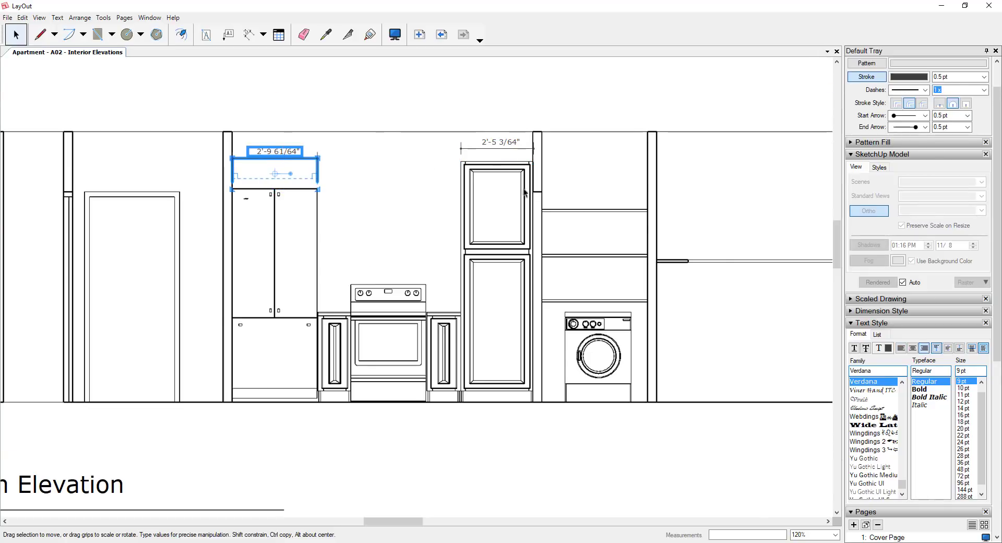
pyautogui.click(851, 312)
pyautogui.click(963, 387)
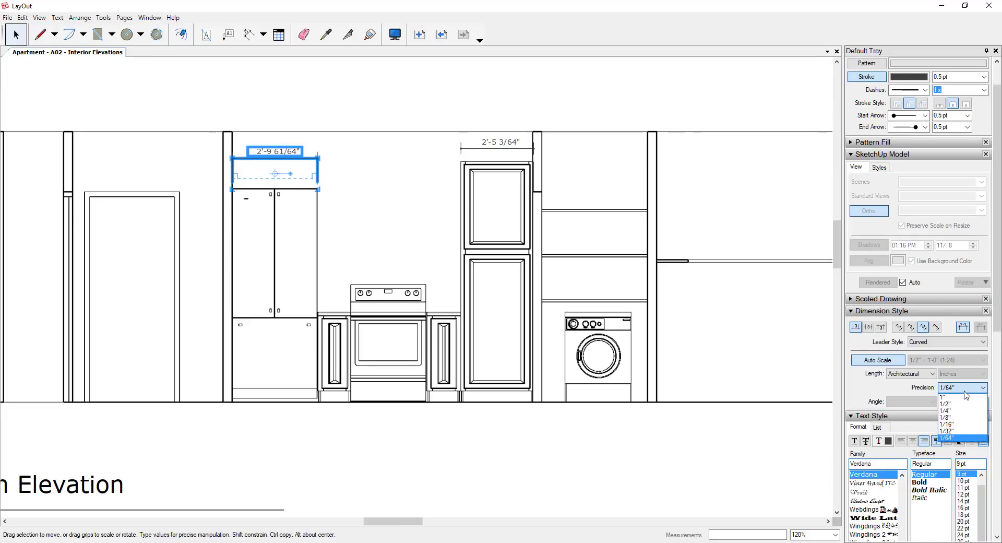
pyautogui.click(956, 418)
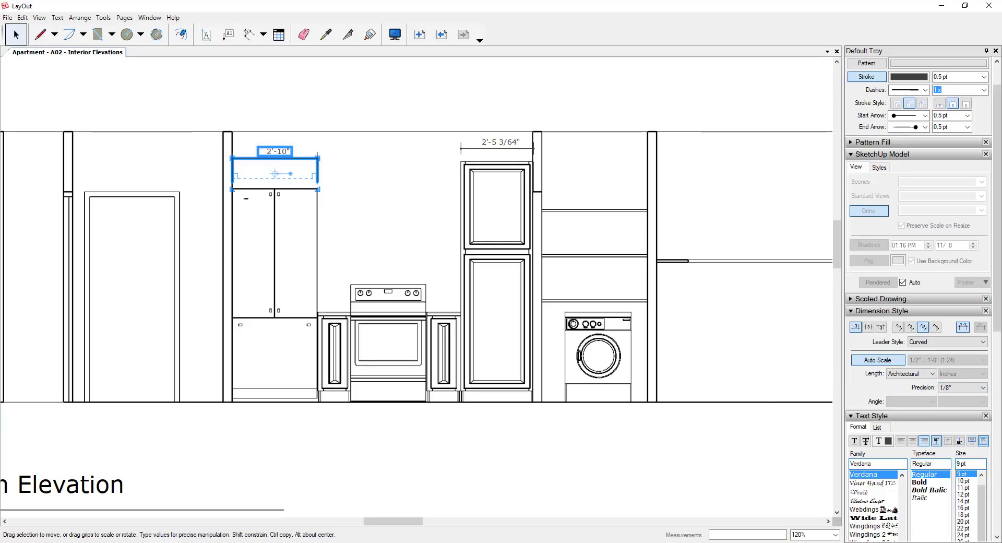
pyautogui.click(501, 146)
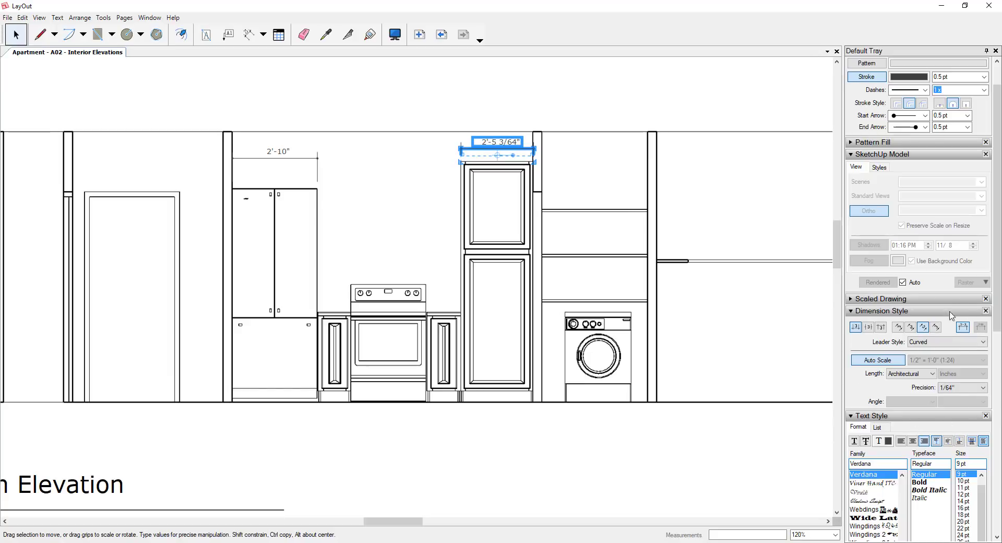
pyautogui.click(963, 393)
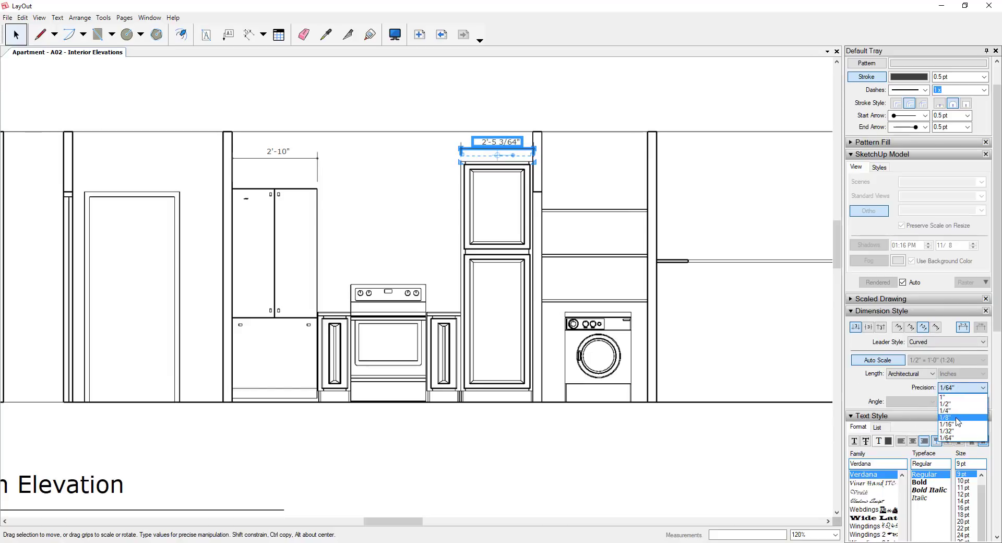
pyautogui.click(958, 420)
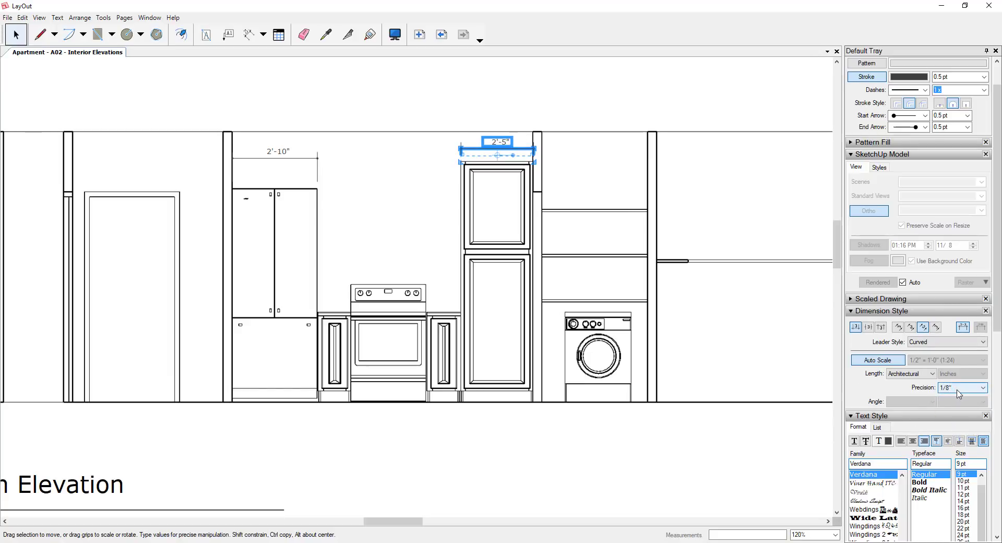
# Examine the pantry width dimension and the overall layout of the dimensioned kitchen elevation.
pyautogui.scroll(-1, 537, 131)
pyautogui.click(537, 132)
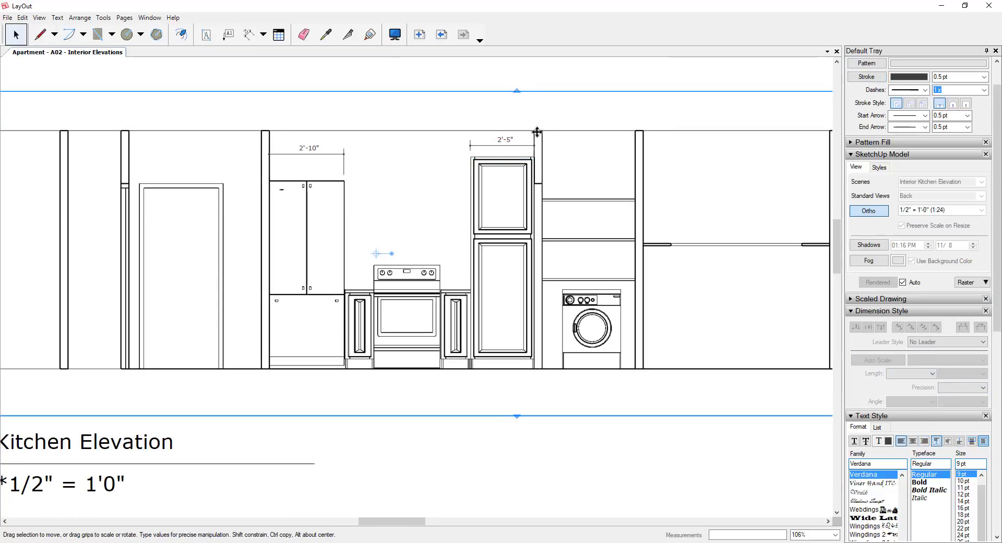
pyautogui.click(538, 156)
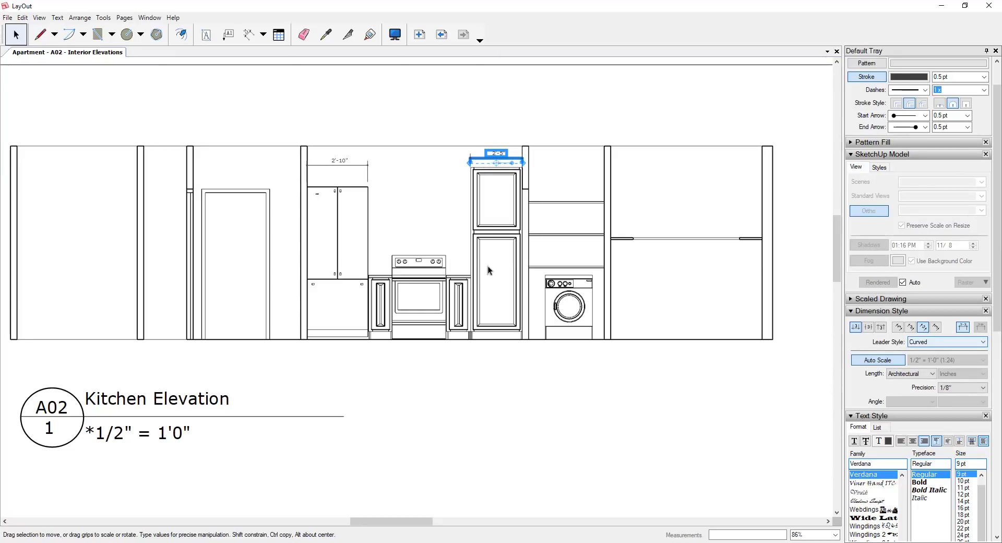
pyautogui.click(546, 396)
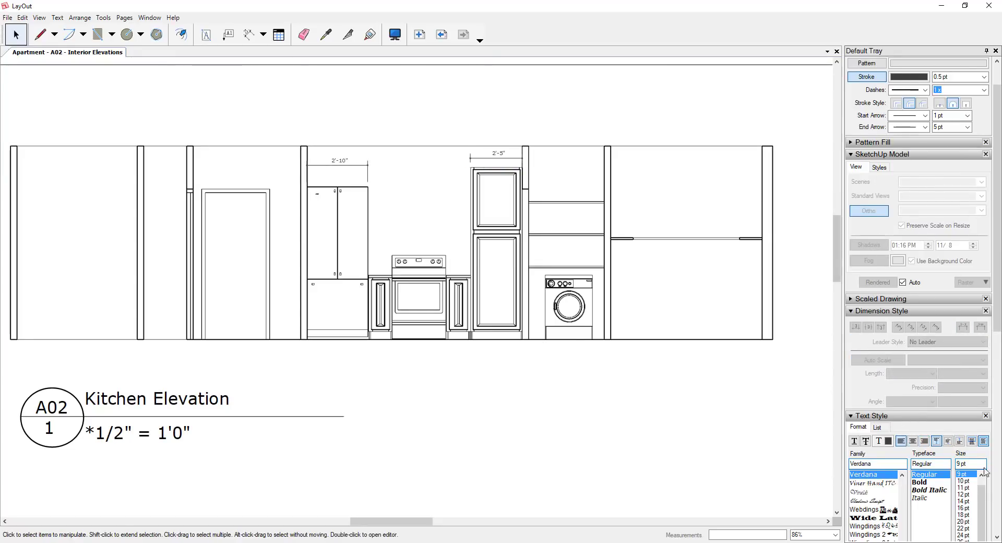
pyautogui.click(500, 159)
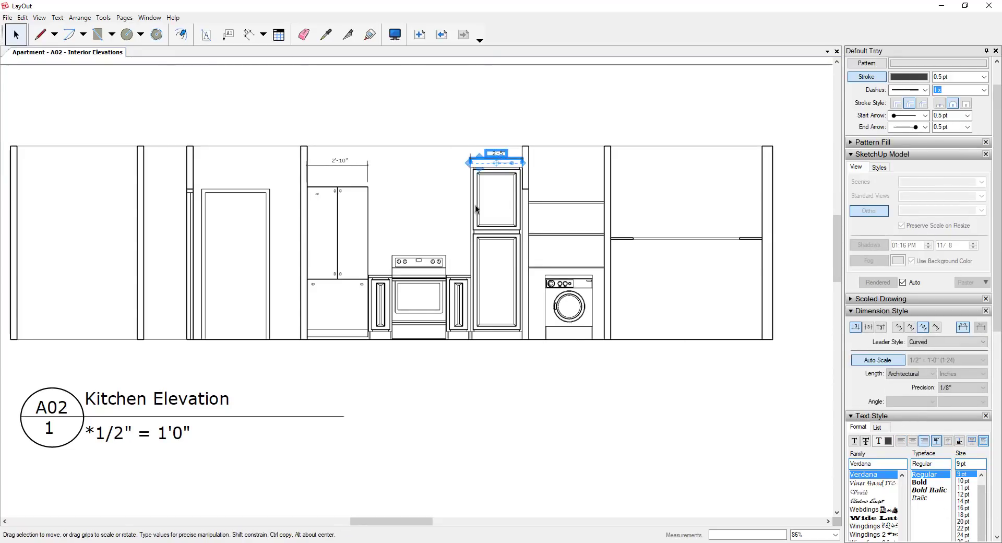
pyautogui.click(541, 387)
pyautogui.scroll(-1, 537, 385)
pyautogui.scroll(-4, 535, 350)
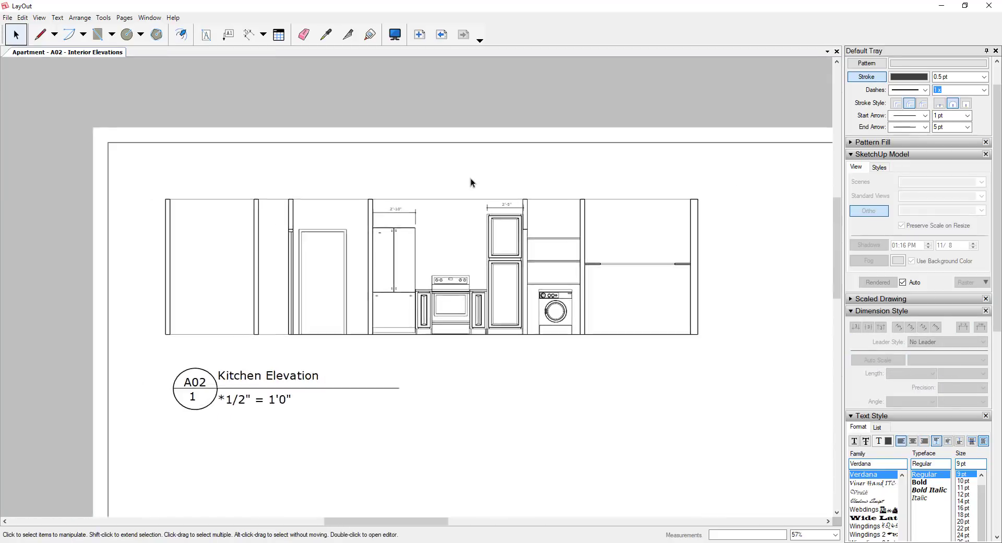
pyautogui.scroll(4, 521, 382)
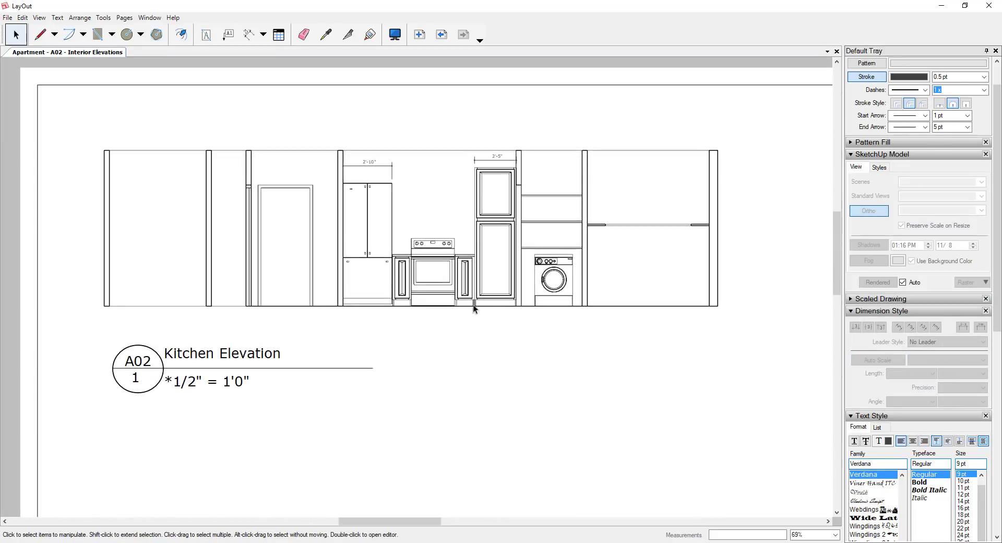
pyautogui.scroll(1, 412, 266)
pyautogui.scroll(-2, 473, 220)
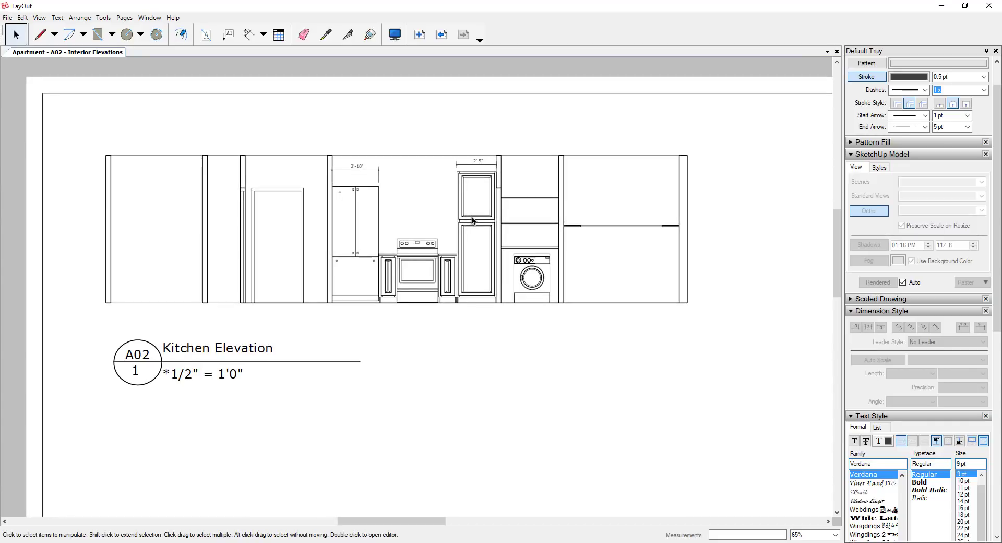
pyautogui.scroll(-2, 468, 226)
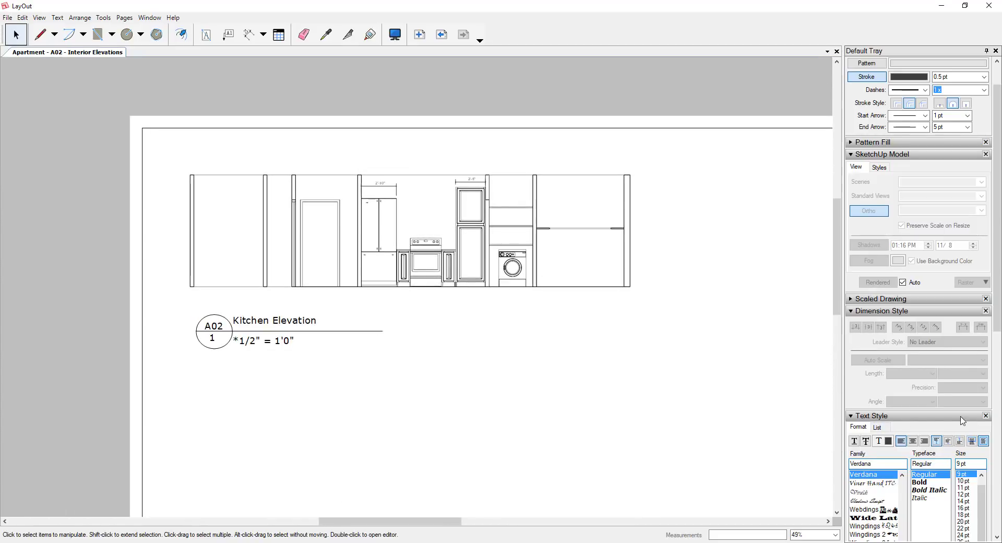
# Collapse the text style settings and switch to the A01 - Floor Plan page.
pyautogui.scroll(-2, 955, 438)
pyautogui.scroll(-1, 889, 442)
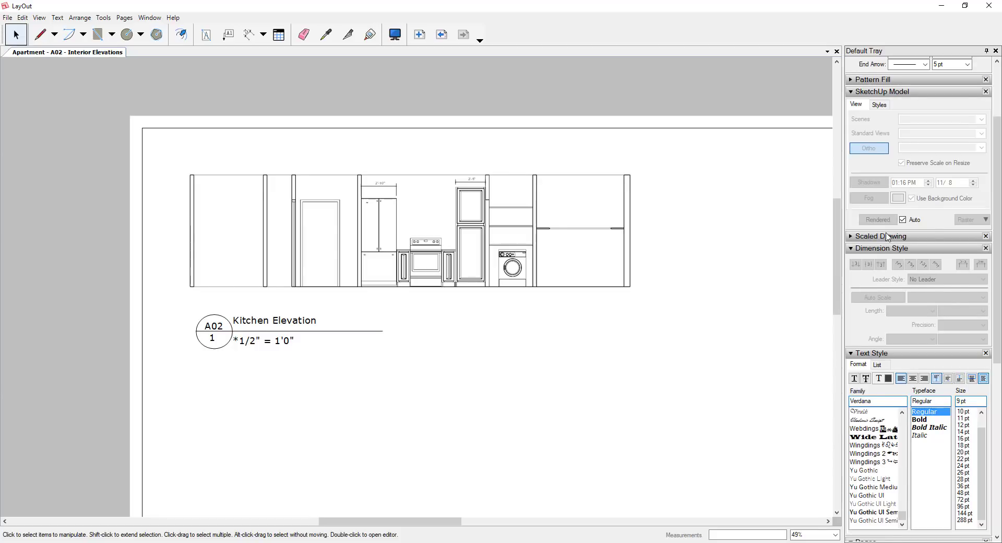
pyautogui.click(851, 354)
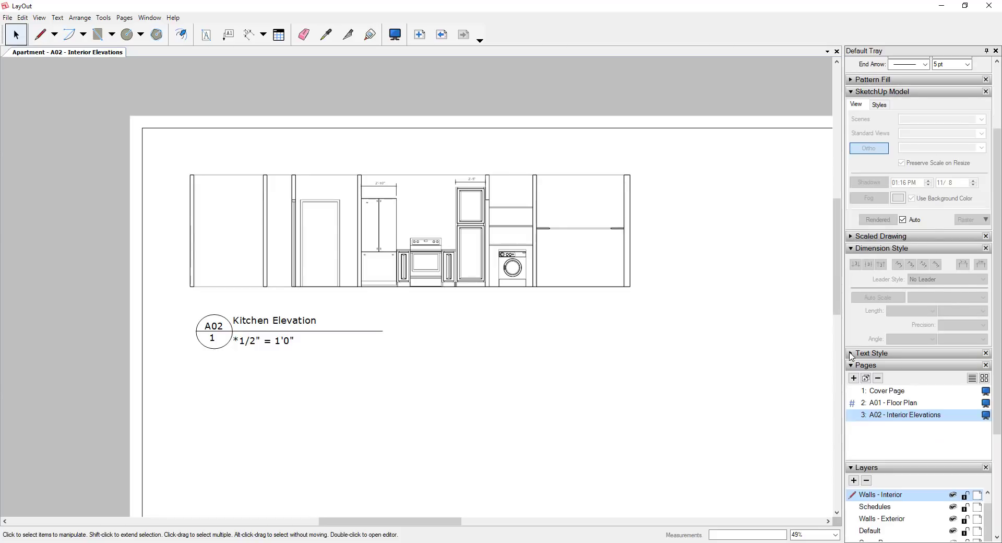
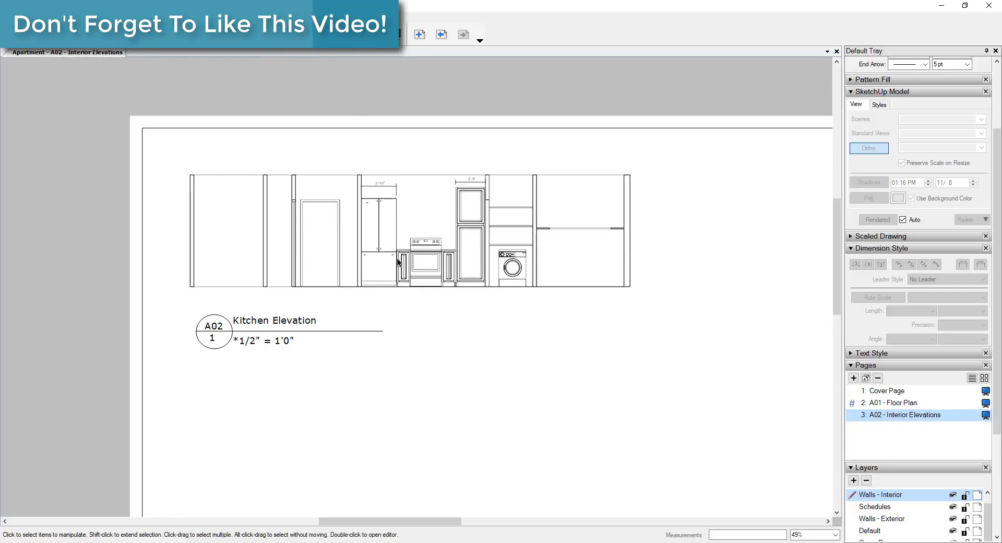
pyautogui.click(890, 403)
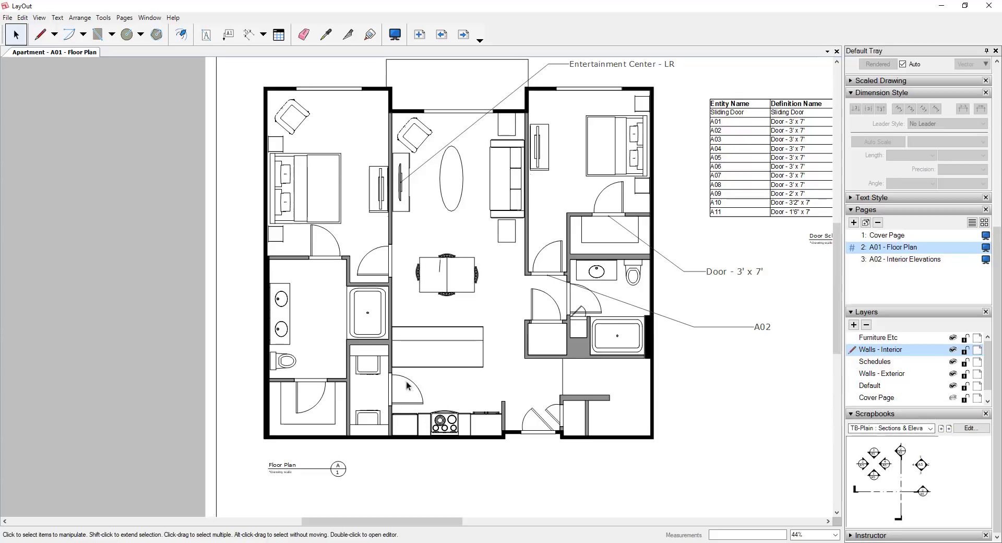
pyautogui.scroll(-1, 389, 383)
pyautogui.scroll(1, 666, 396)
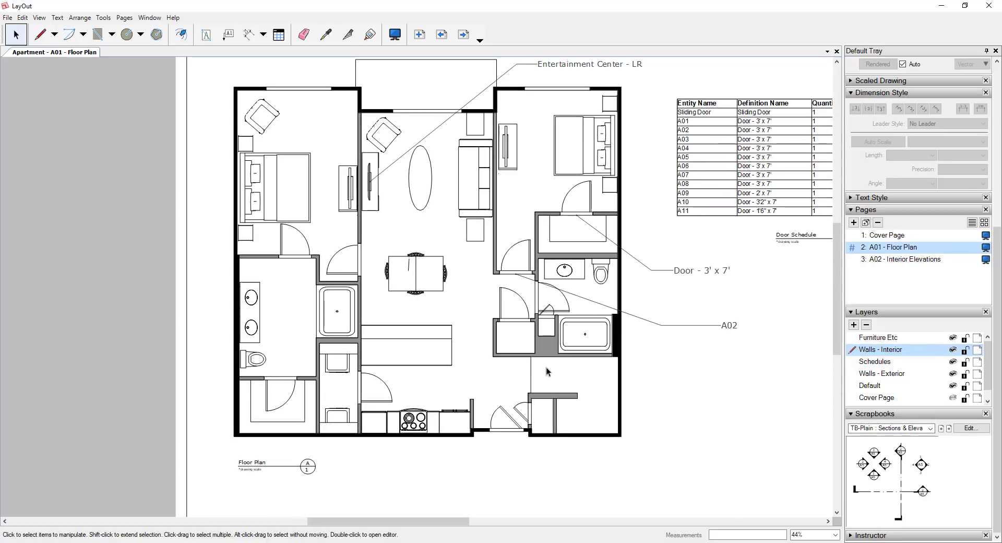
# Check which layer holds the floor plan viewport and add a new layer named Annotation.
pyautogui.click(593, 349)
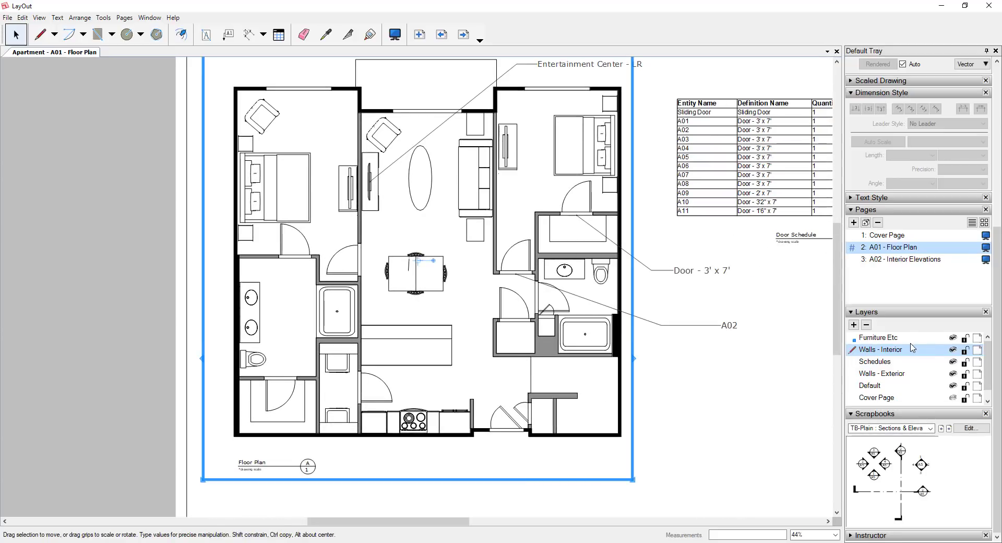
pyautogui.scroll(-1, 911, 348)
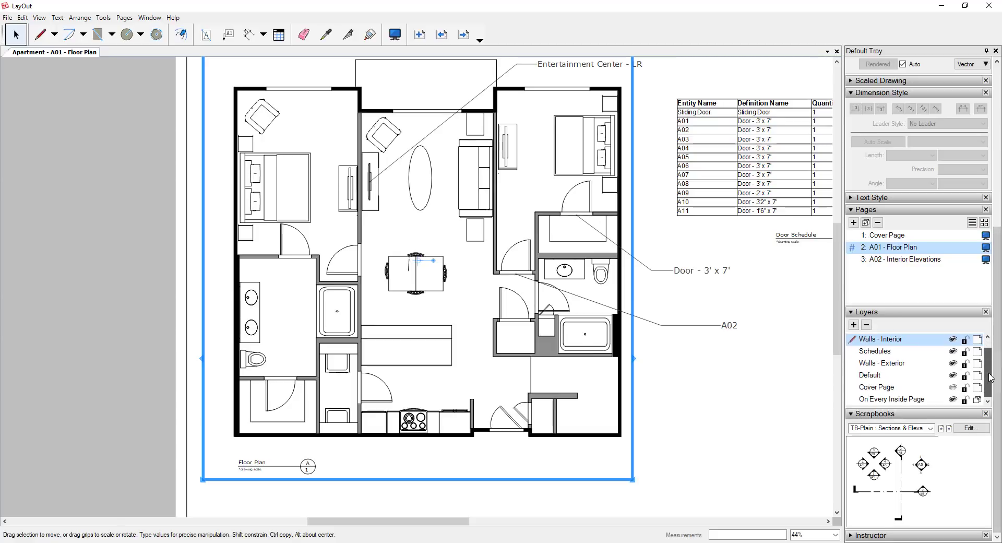
pyautogui.click(853, 325)
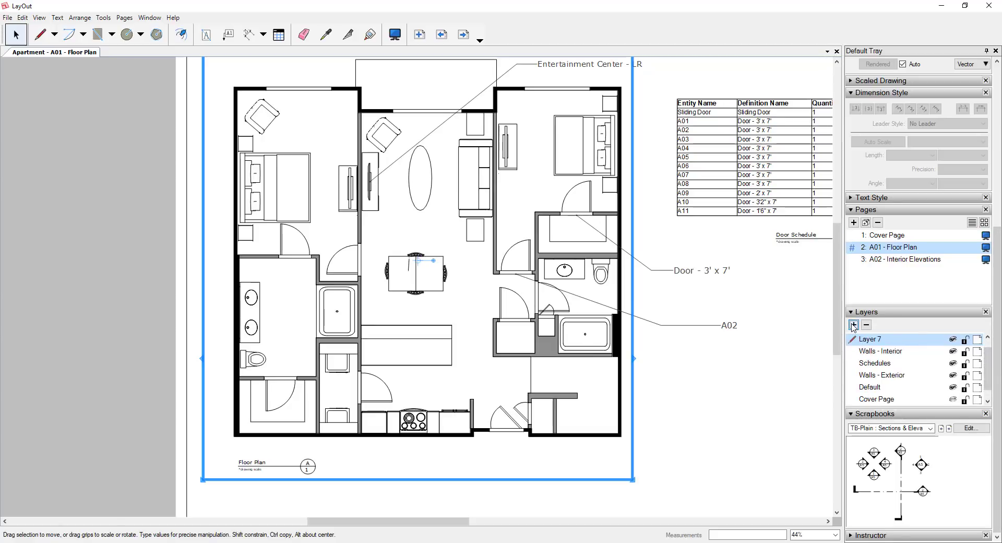
pyautogui.doubleClick(872, 340)
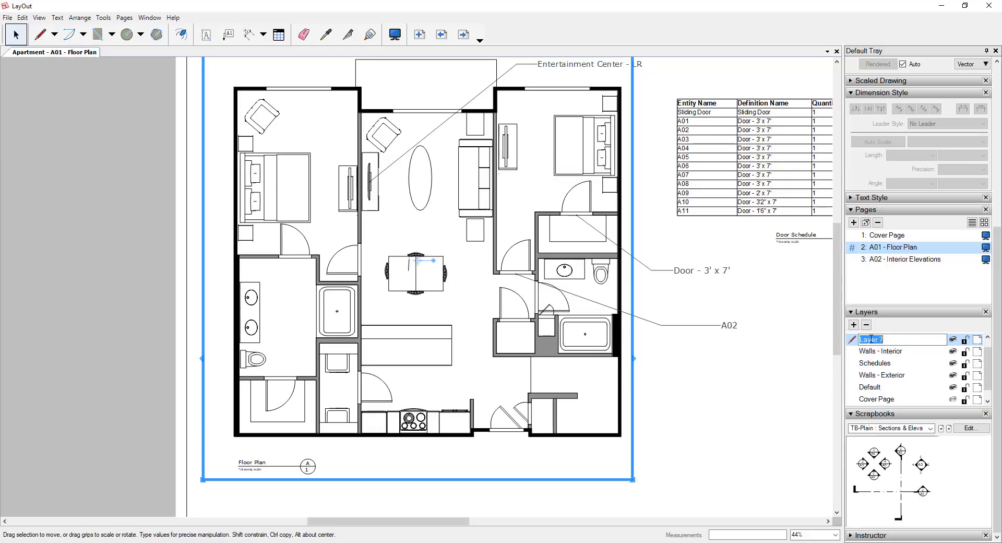
pyautogui.write('Annotation')
pyautogui.press('Return')
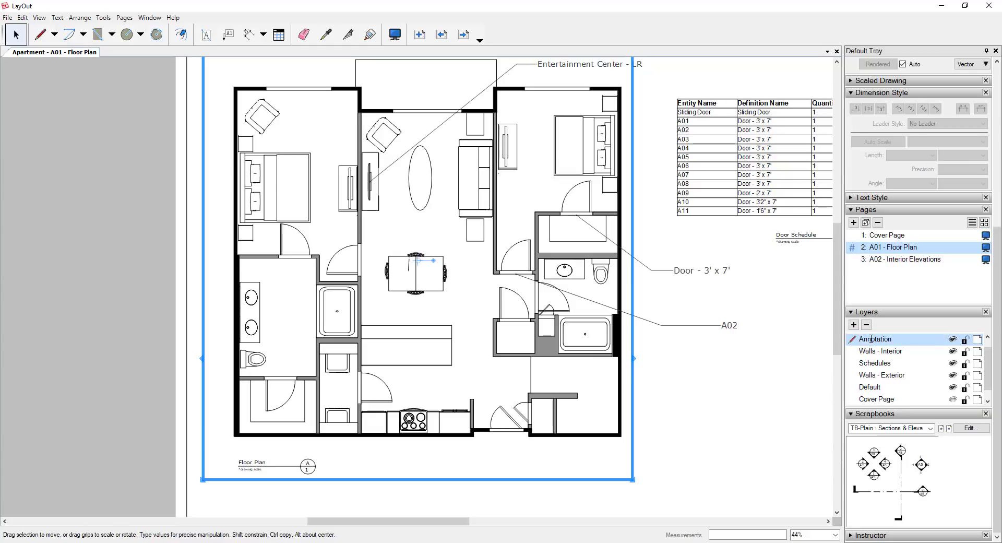
# Place the downward-pointing elevation marker from the TB-Plain sections and elevations scrapbook beside the floor plan, below the A02 label.
pyautogui.click(875, 455)
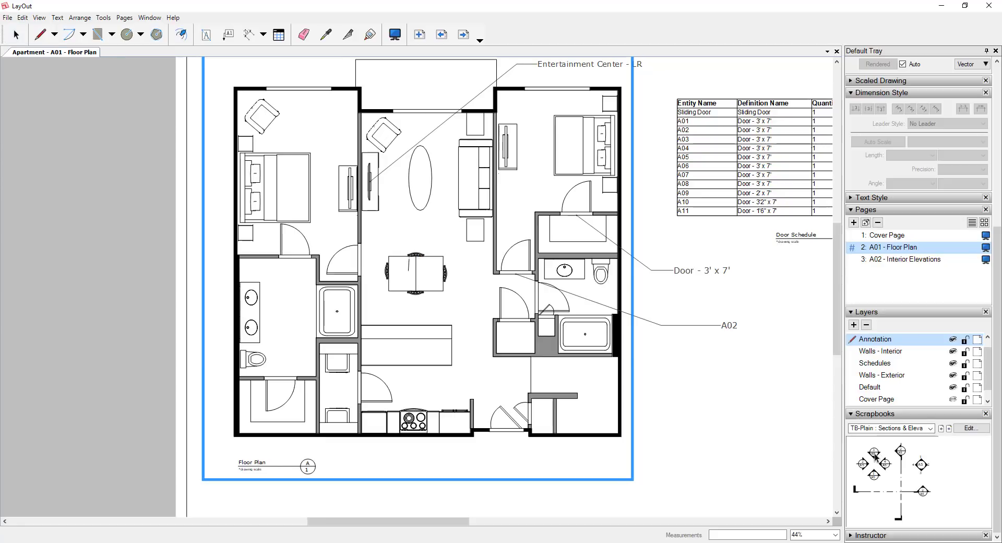
pyautogui.moveTo(875, 454)
pyautogui.mouseDown()
pyautogui.moveTo(709, 417)
pyautogui.moveTo(709, 405)
pyautogui.mouseUp()
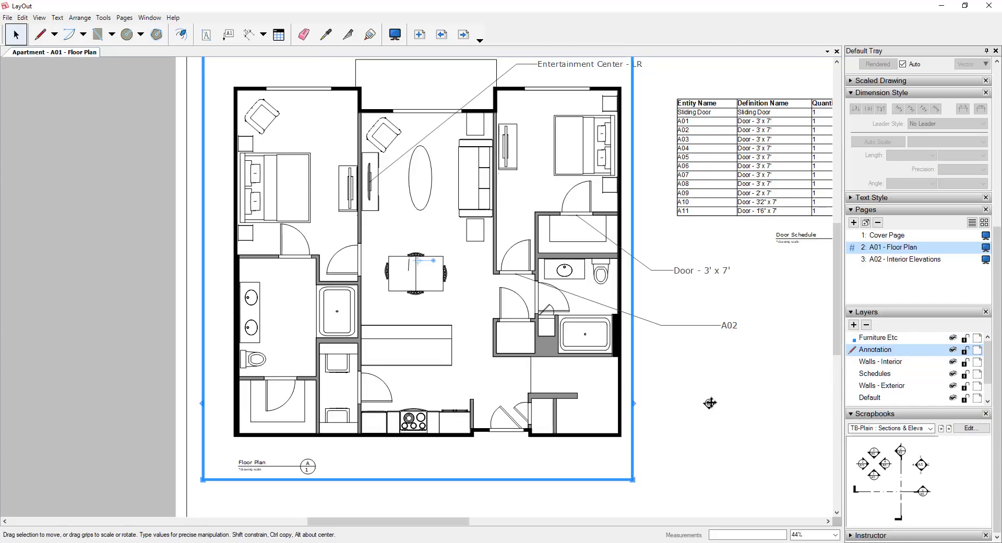
pyautogui.click(709, 405)
pyautogui.scroll(2, 558, 402)
pyautogui.click(424, 376)
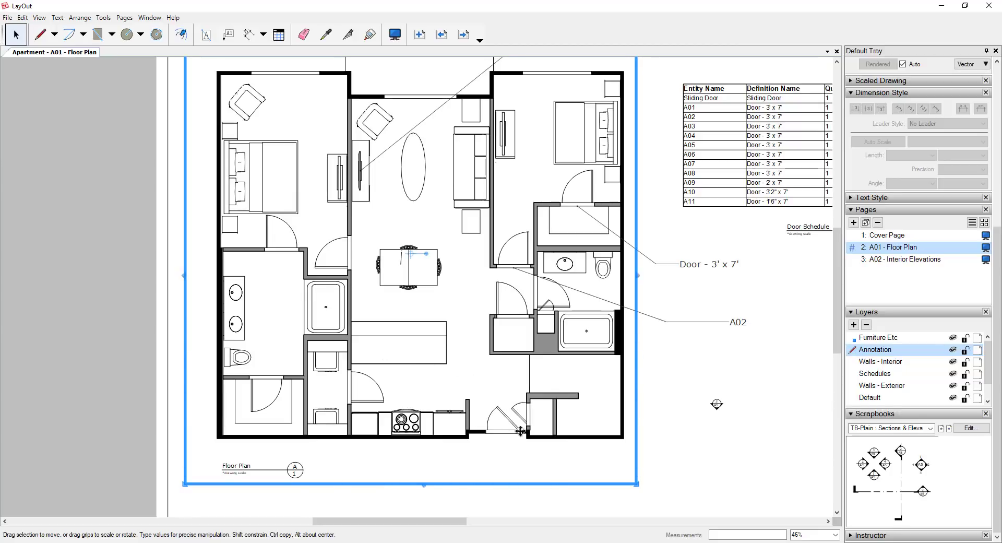
pyautogui.scroll(-1, 282, 392)
pyautogui.scroll(3, 709, 403)
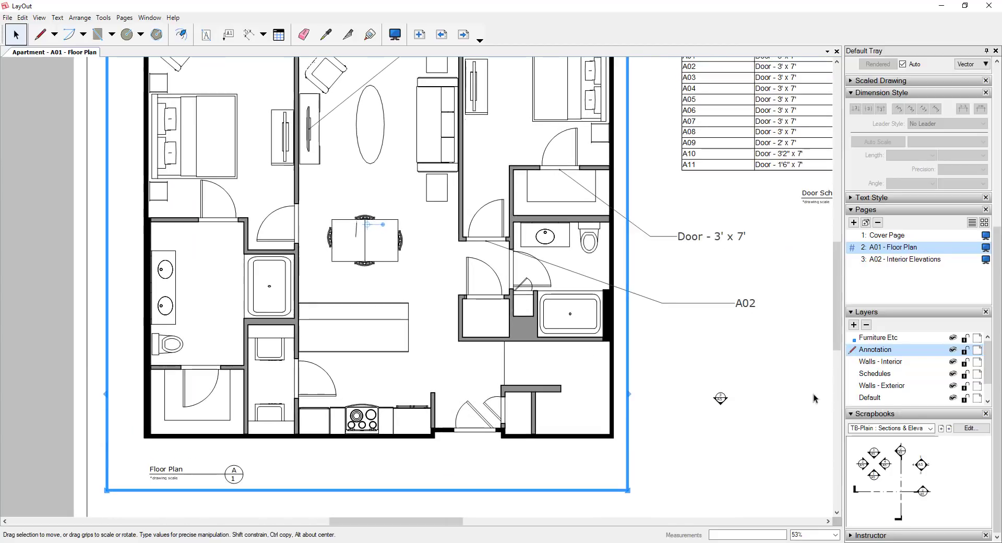
# Check the layer assignment of the elevation marker beside the floor plan.
pyautogui.click(716, 400)
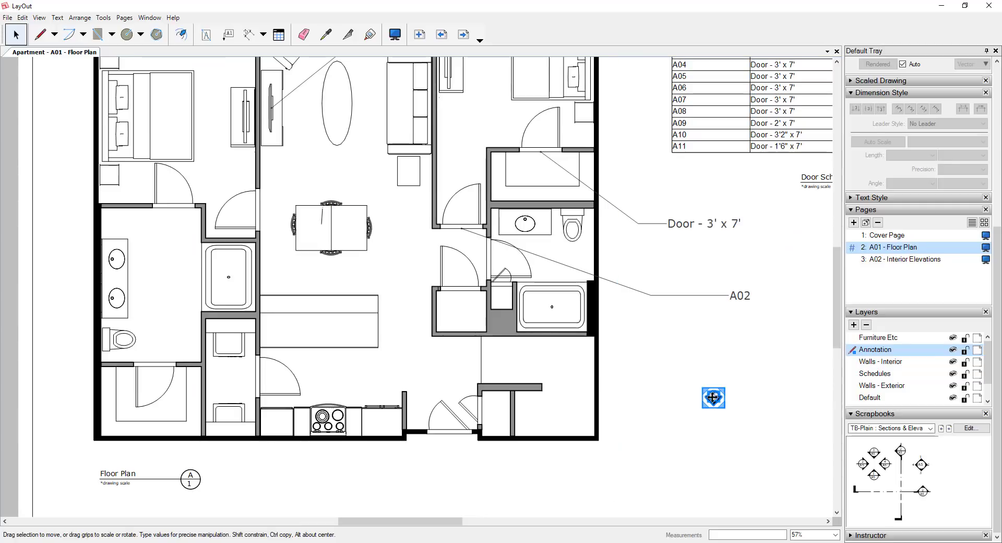
pyautogui.rightClick(714, 398)
pyautogui.moveTo(757, 331)
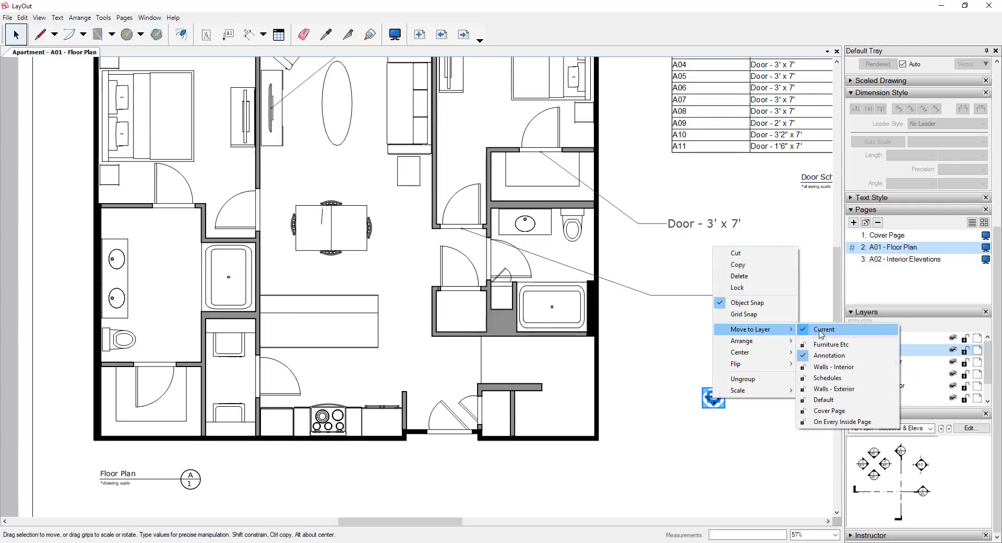
pyautogui.click(785, 485)
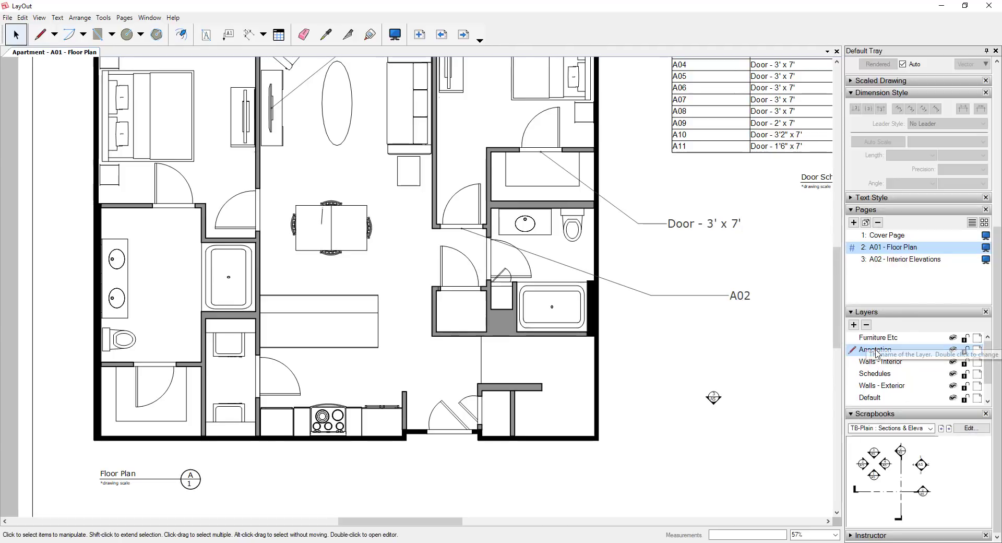
# Move the Annotation layer above Furniture Etc and reposition the elevation marker in the kitchen, in front of the range.
pyautogui.moveTo(878, 354); pyautogui.dragTo(878, 334)
pyautogui.moveTo(713, 398); pyautogui.dragTo(330, 373)
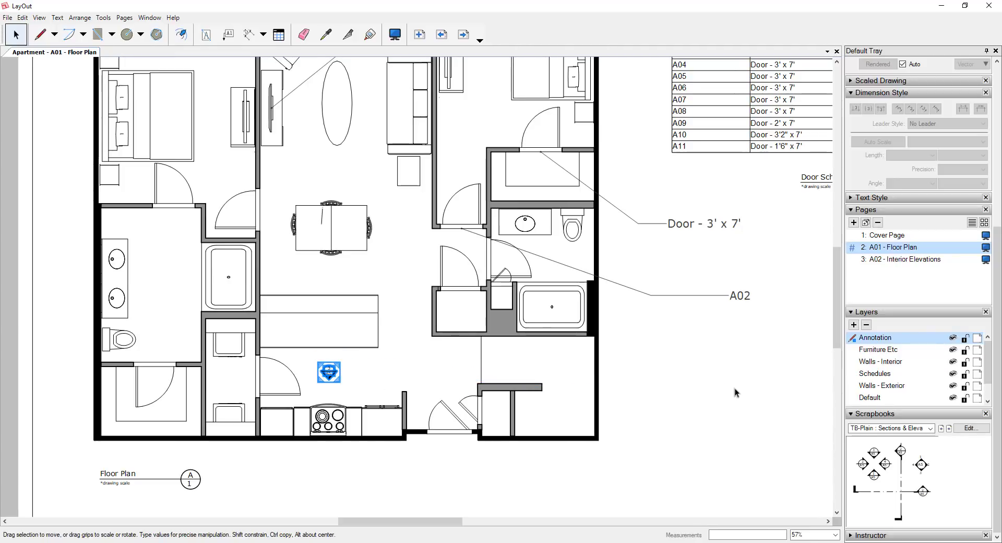
pyautogui.click(344, 378)
pyautogui.click(328, 372)
# Move the Annotation layer back below Furniture Etc and try selecting the elevation marker in the kitchen.
pyautogui.moveTo(876, 354); pyautogui.dragTo(876, 355)
pyautogui.click(329, 373)
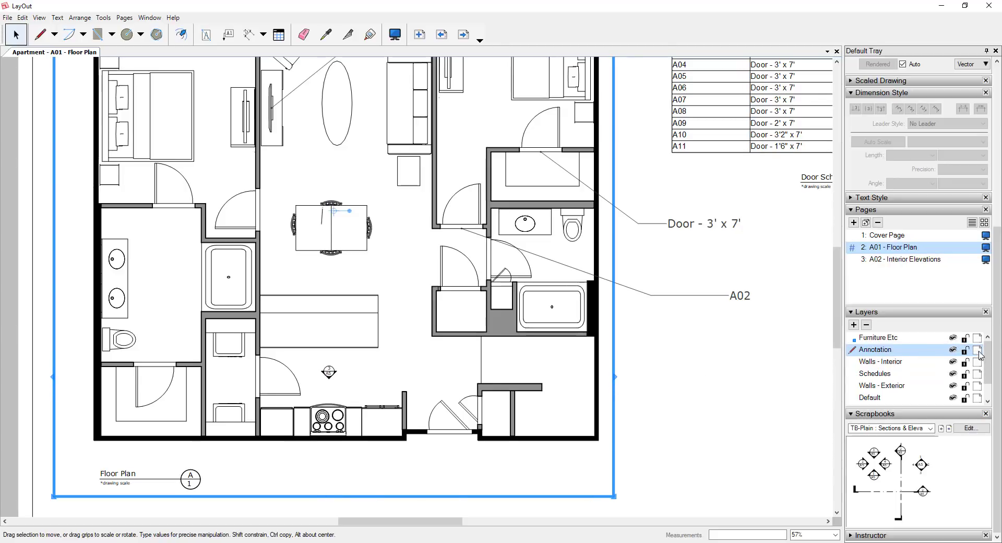
# Move the Annotation layer above Furniture Etc in the layer order and make Furniture Etc the active layer.
pyautogui.moveTo(879, 351); pyautogui.dragTo(878, 334)
pyautogui.click(887, 349)
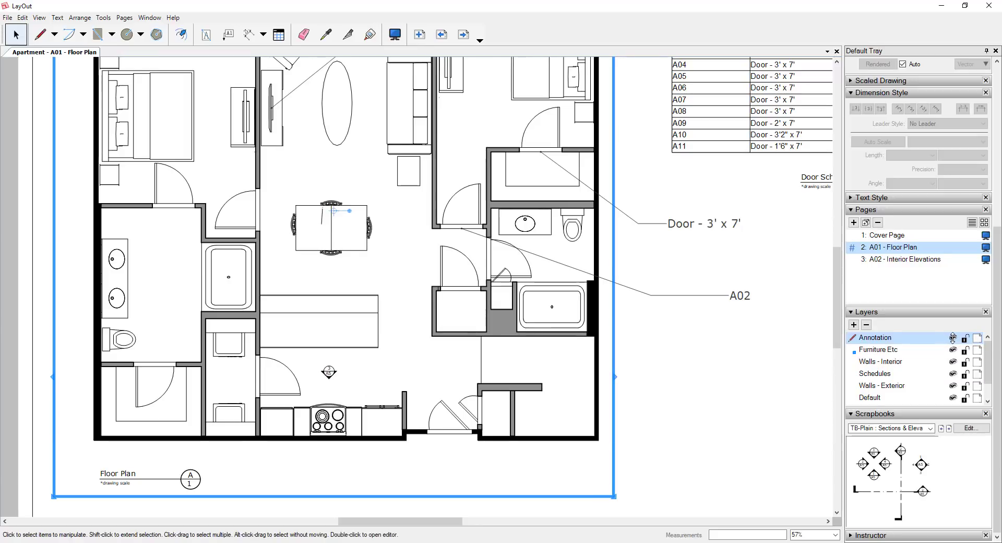
# Change the text in the kitchen's elevation marker to 1 in the upper half and A2 in the lower half.
pyautogui.scroll(5, 321, 384)
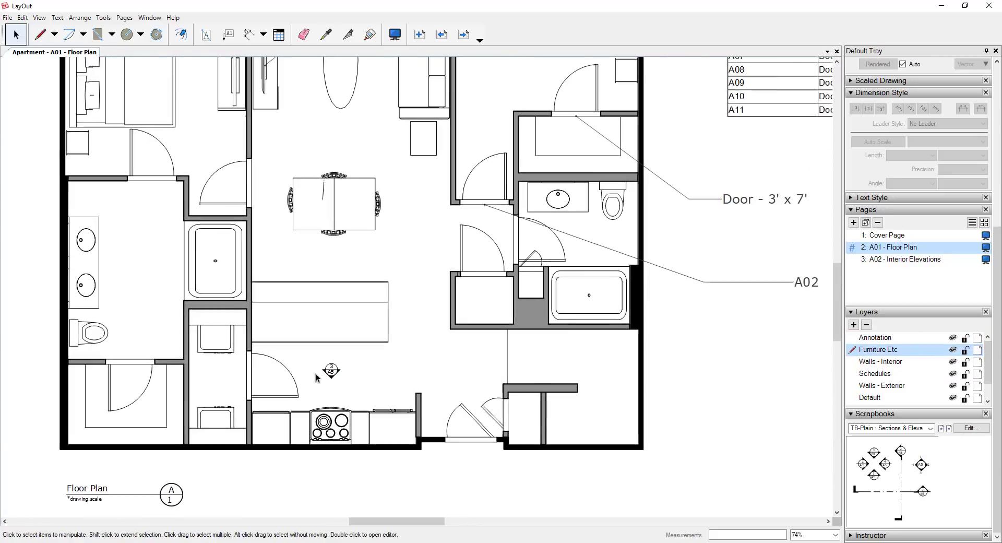
pyautogui.doubleClick(338, 369)
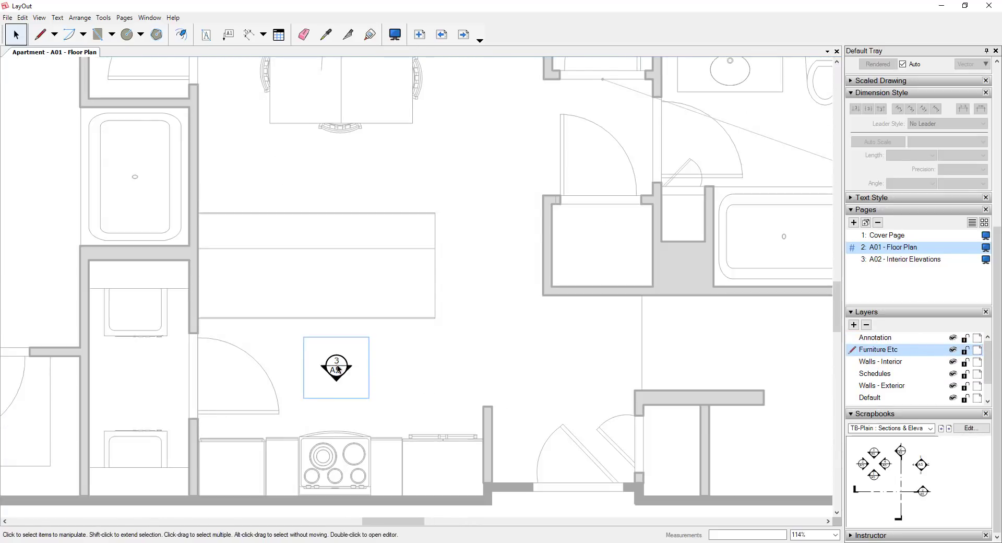
pyautogui.scroll(2, 335, 365)
pyautogui.click(337, 358)
pyautogui.doubleClick(338, 360)
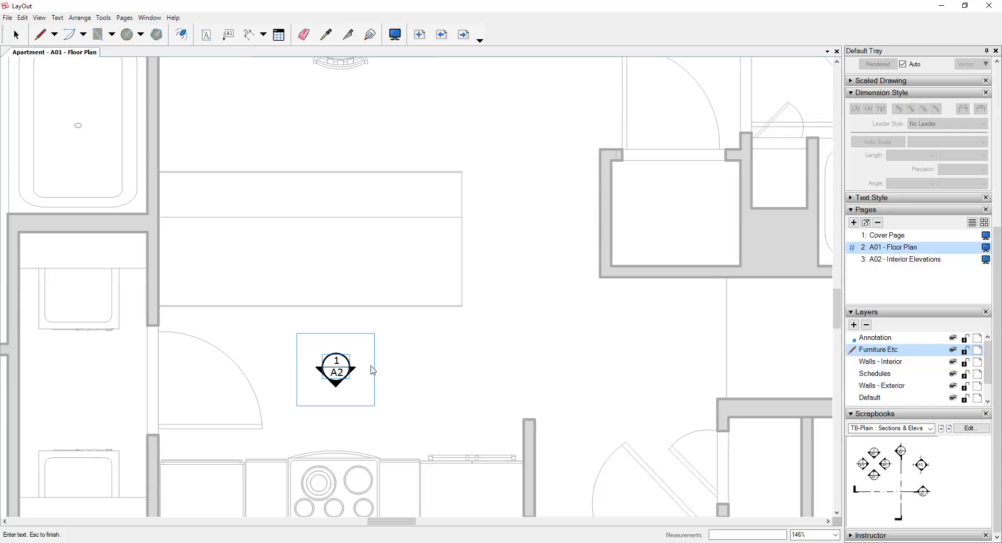
pyautogui.press('Escape')
pyautogui.scroll(-2, 547, 358)
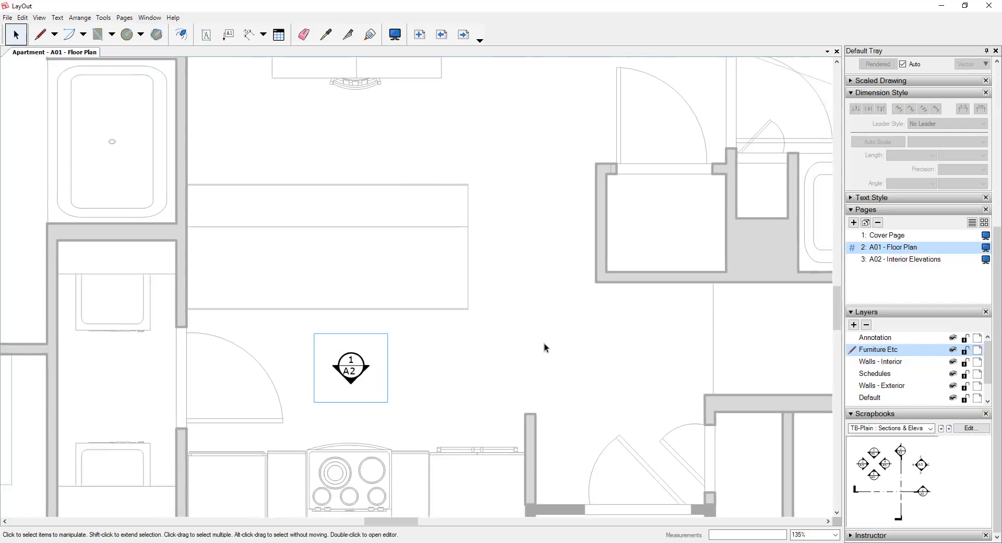
pyautogui.click(542, 343)
# Scale up the elevation marker in front of the kitchen range to nearly double its size.
pyautogui.scroll(-2, 449, 344)
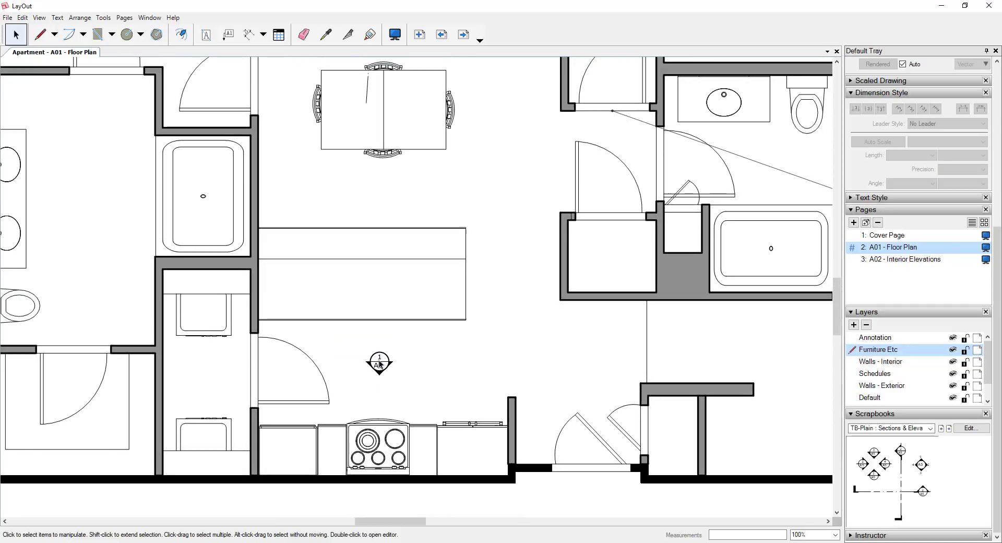
pyautogui.click(380, 365)
pyautogui.moveTo(395, 377)
pyautogui.mouseDown()
pyautogui.moveTo(424, 386)
pyautogui.moveTo(410, 380)
pyautogui.mouseUp()
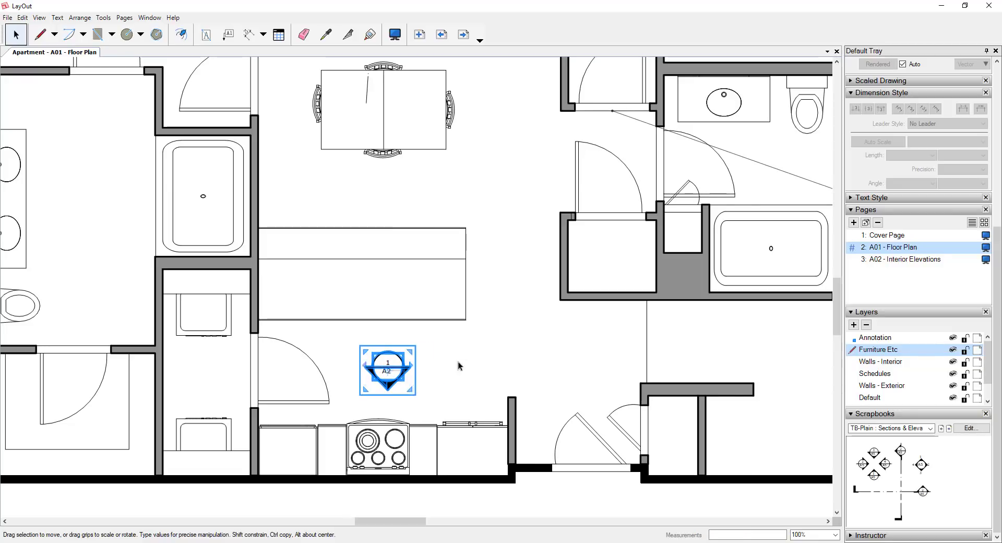
pyautogui.click(458, 361)
# Format the elevation marker's text as 14 pt bold Verdana.
pyautogui.scroll(1, 391, 372)
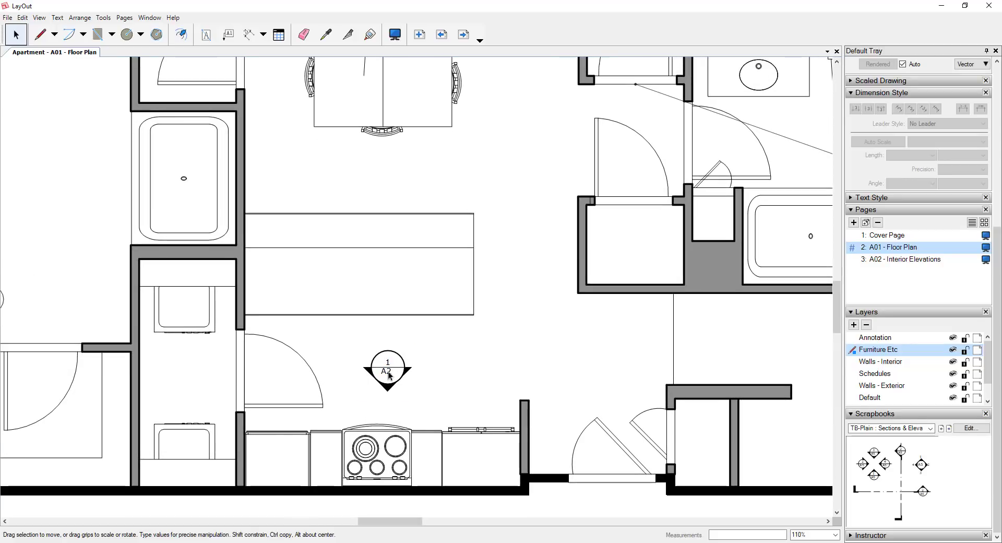
pyautogui.click(392, 372)
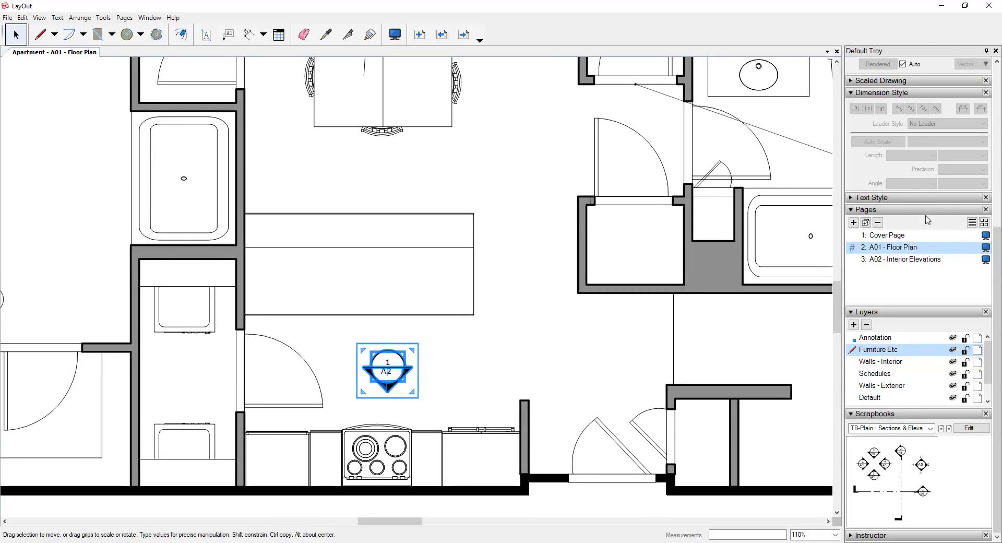
pyautogui.scroll(5, 927, 224)
pyautogui.click(853, 194)
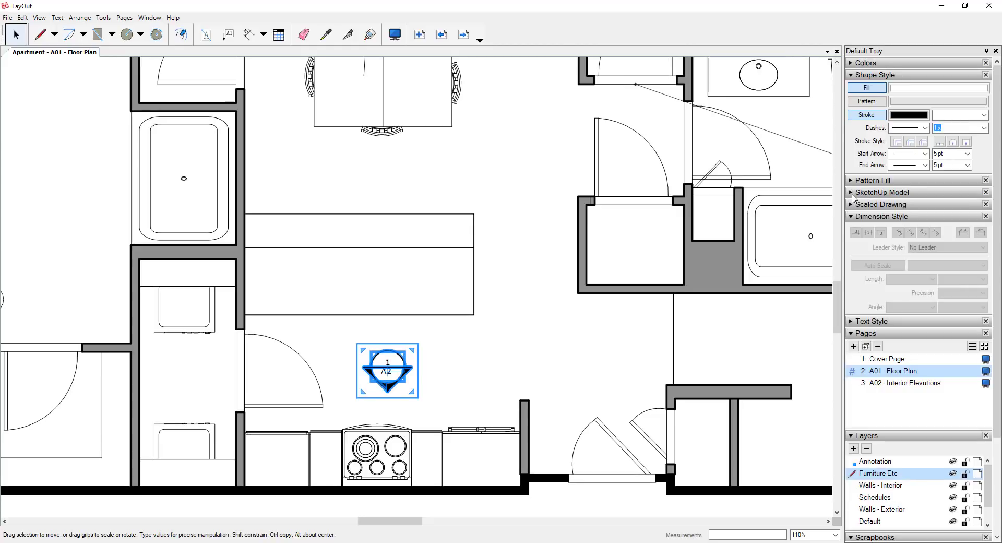
pyautogui.click(854, 327)
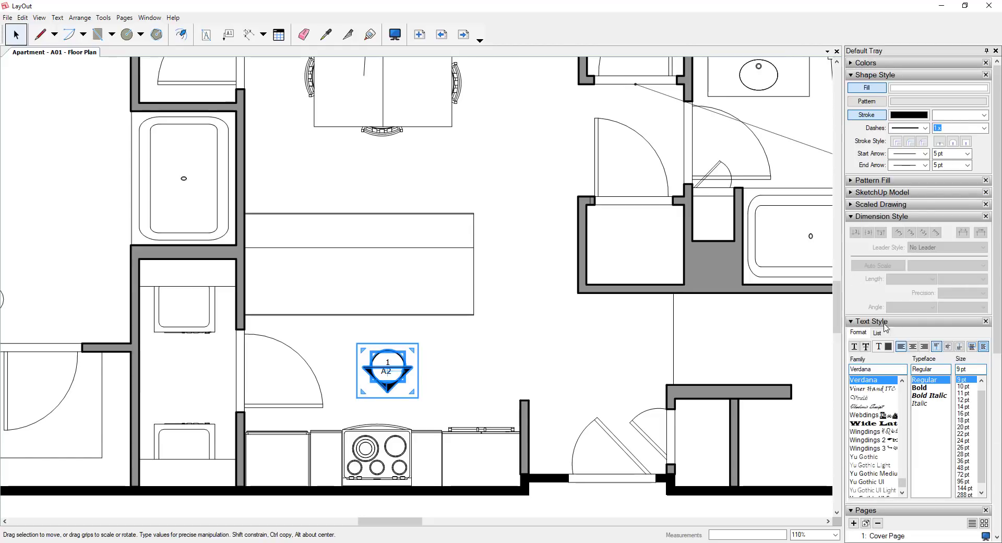
pyautogui.click(967, 427)
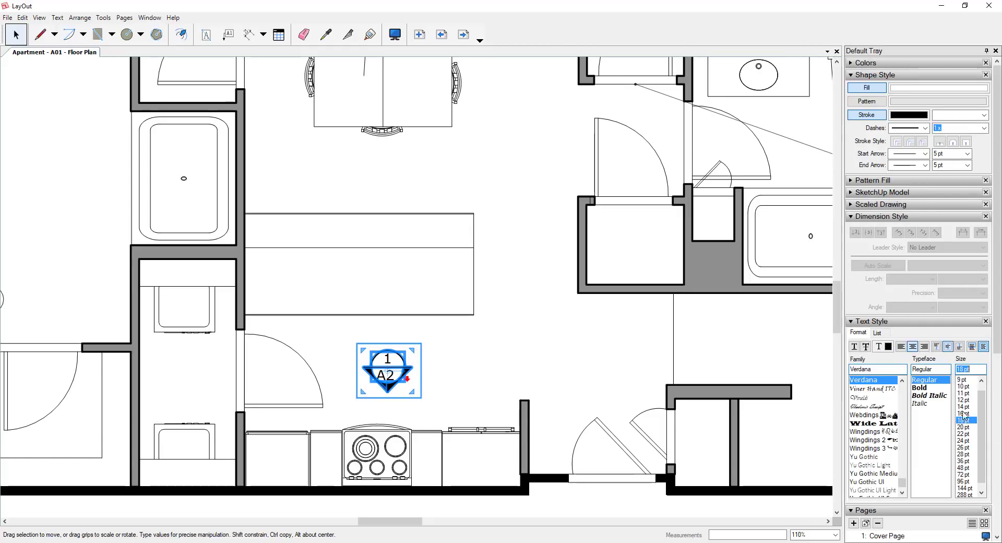
pyautogui.click(964, 407)
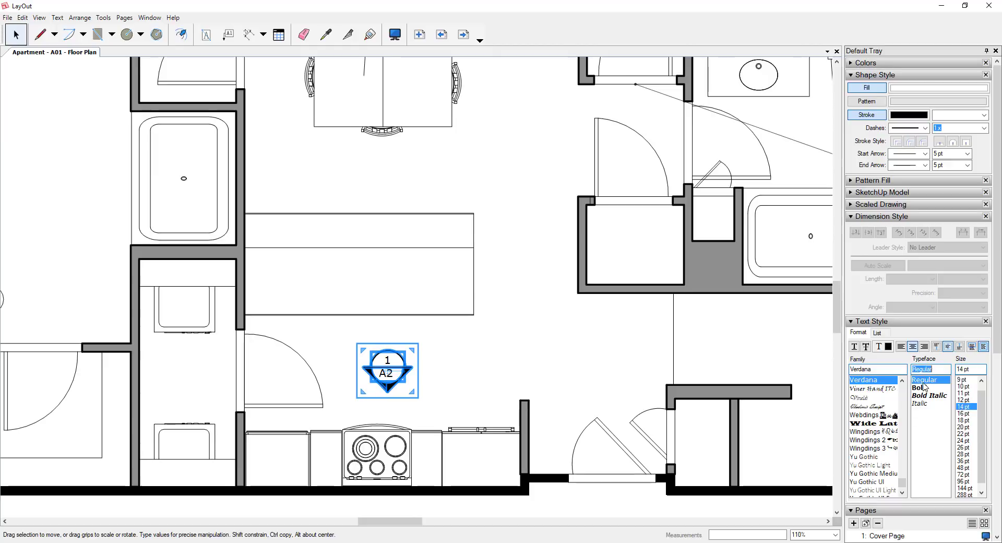
pyautogui.click(503, 368)
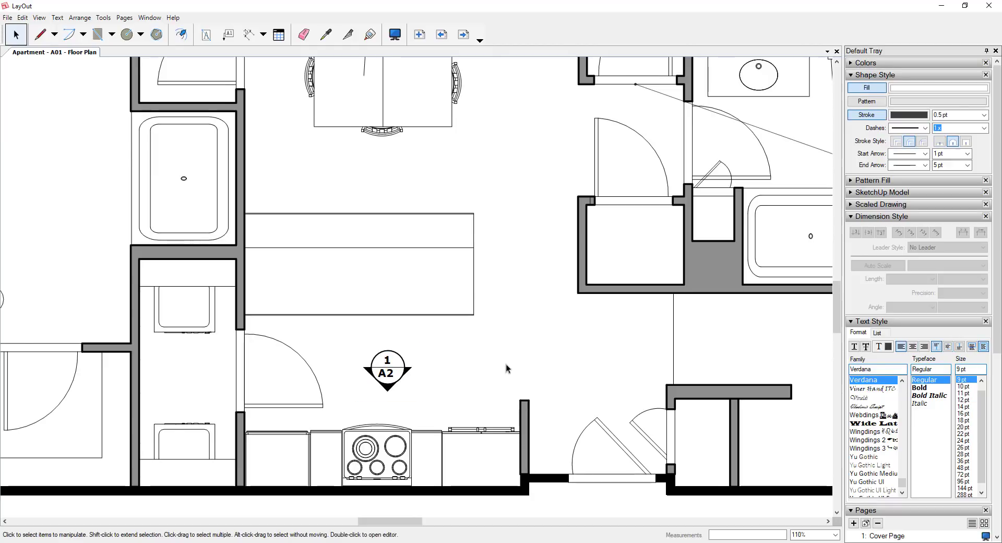
# Compare the kitchen's elevation marker on the floor plan with the Kitchen Elevation title symbol on the A02 - Interior Elevations page.
pyautogui.scroll(-3, 459, 350)
pyautogui.scroll(-4, 408, 372)
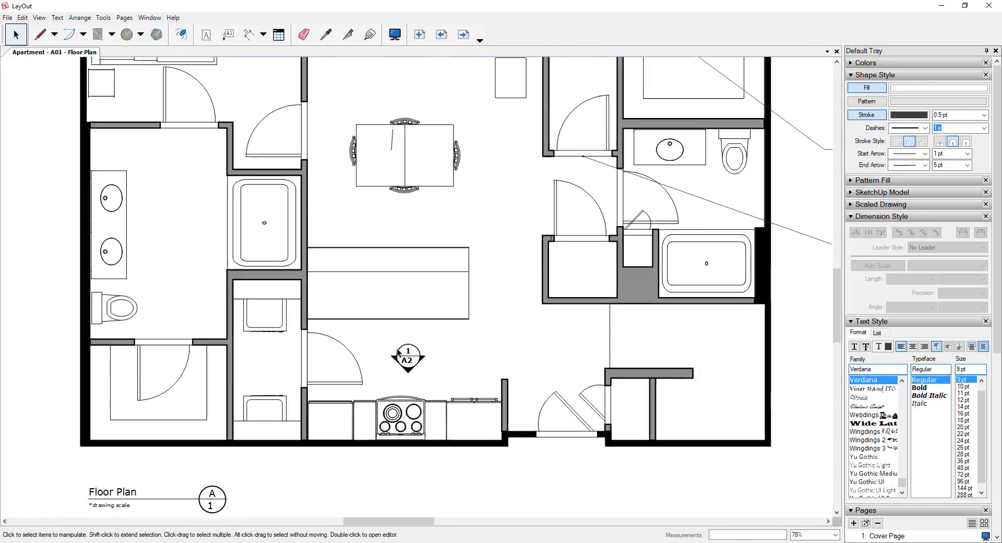
pyautogui.scroll(2, 421, 371)
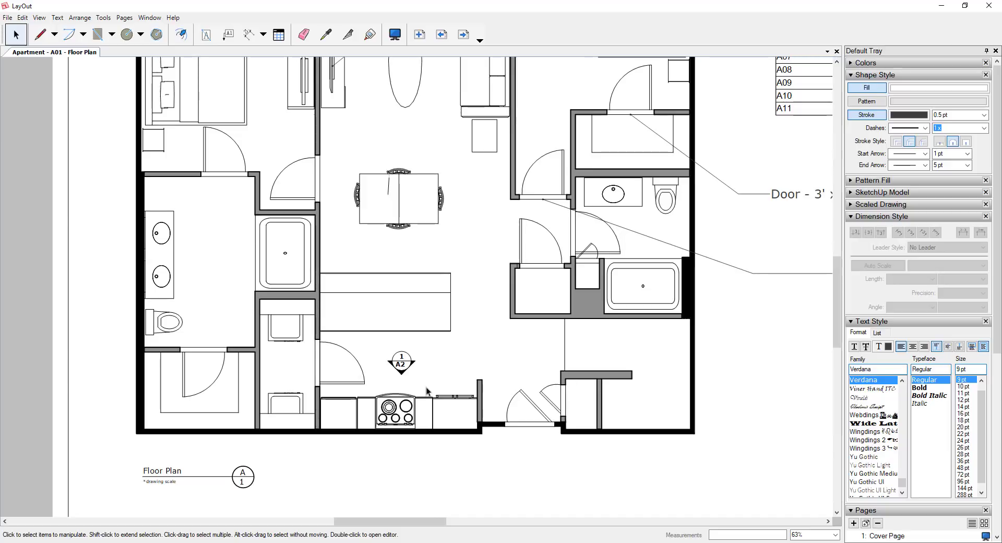
pyautogui.scroll(-5, 997, 384)
pyautogui.click(896, 372)
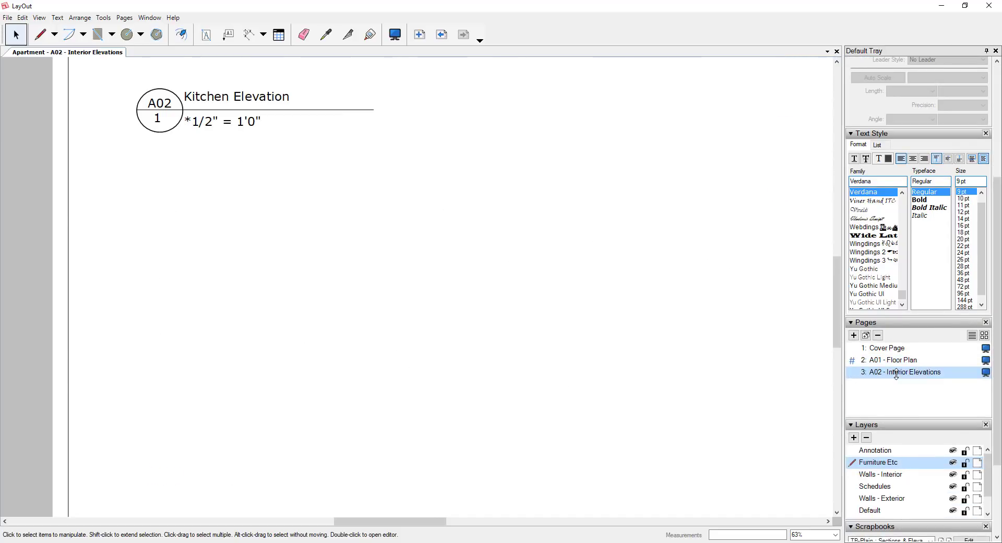
pyautogui.scroll(-4, 327, 356)
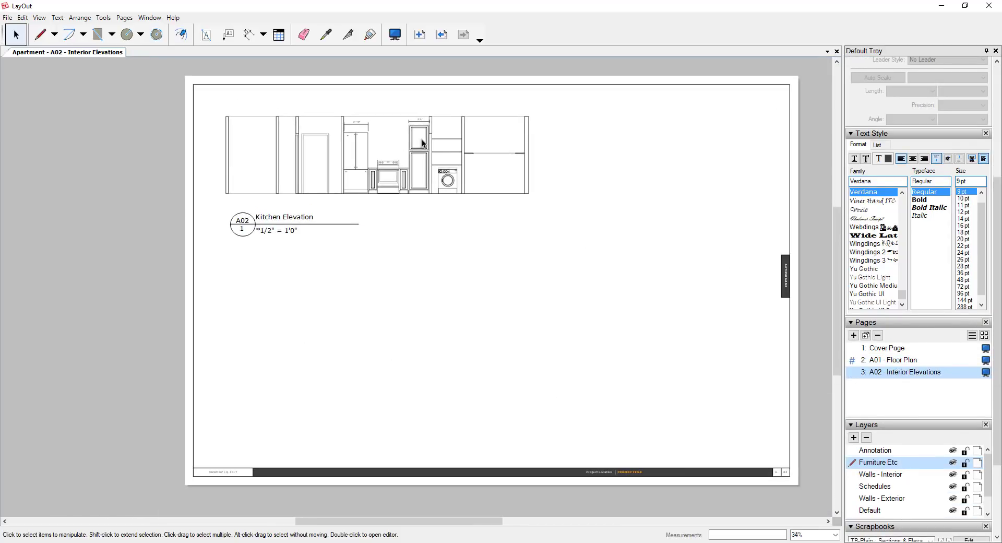
pyautogui.scroll(1, 255, 232)
pyautogui.click(197, 237)
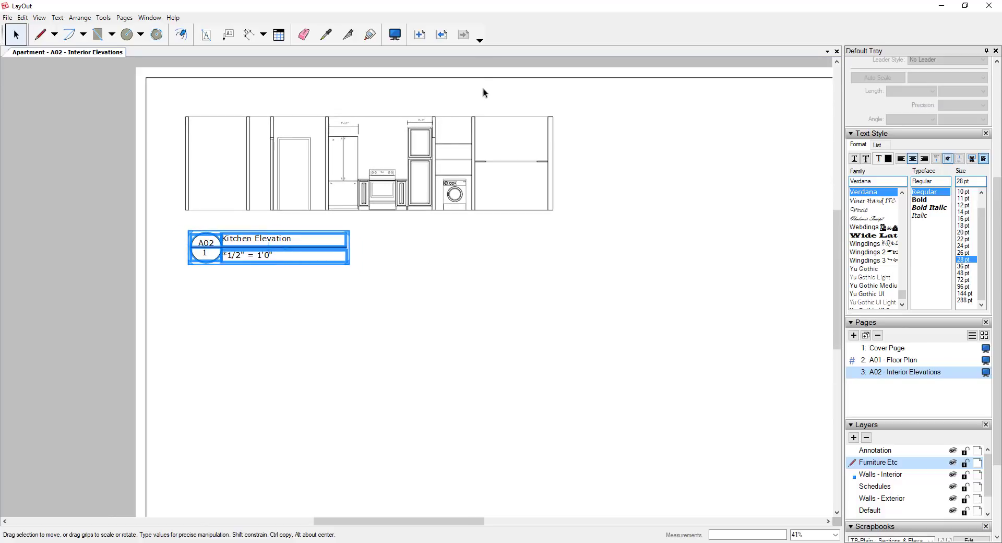
pyautogui.scroll(1, 513, 136)
pyautogui.hscroll(1, 514, 137)
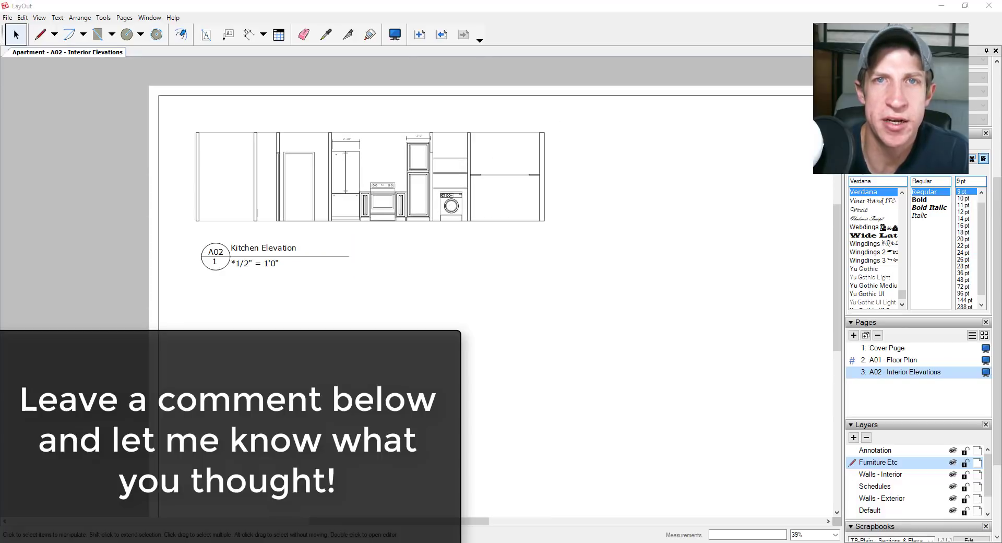